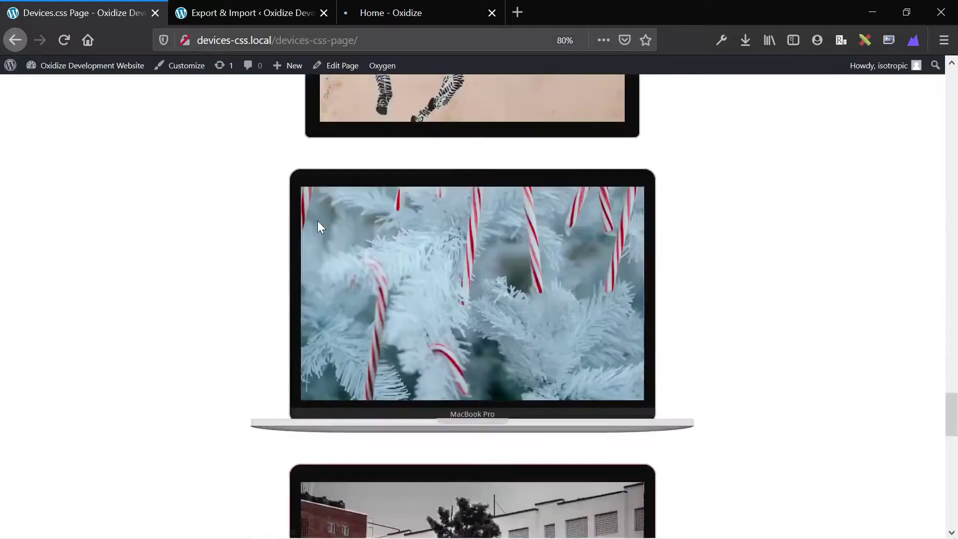
Step: Review the device mockups on the Devices.css page and the Oxidize home page, and close the home page
scroll(321, 227, "up", 12)
scroll(320, 227, "up", 15)
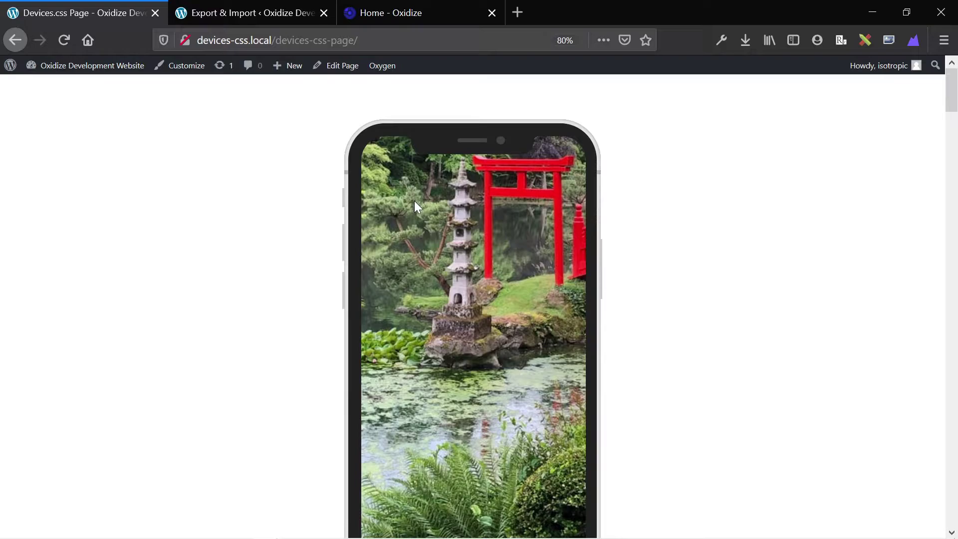
left_click(455, 12)
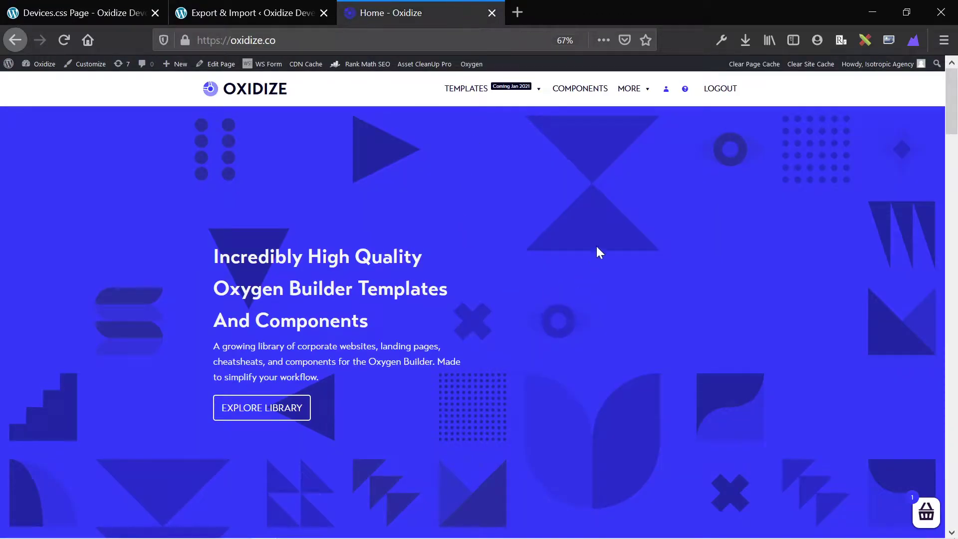
mouse_move(665, 91)
key("ctrl+w")
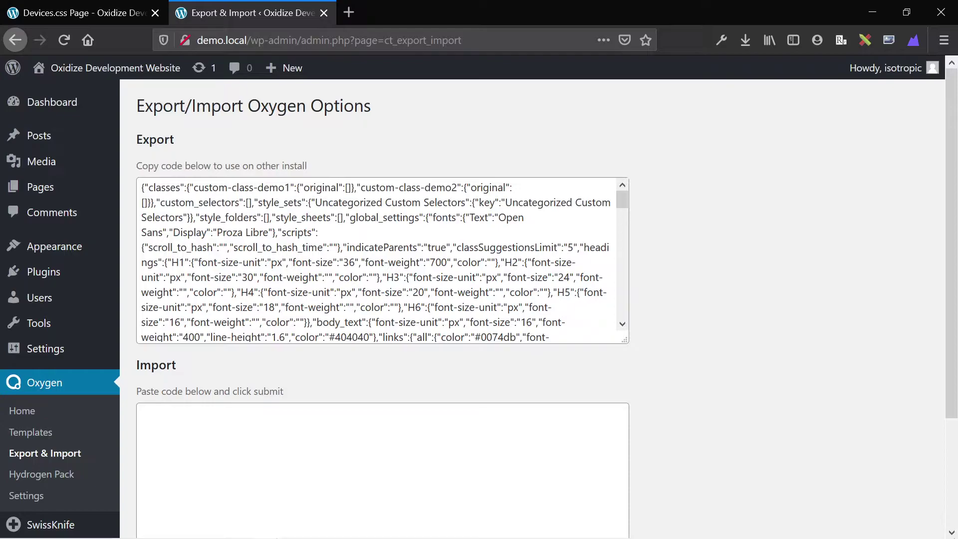
Step: Switch to File Explorer, open Hydrogen Pack Copy-Paste.txt and select the full code block between the START and END HYDROGEN PACK SHORTCODES markers
key("alt+Tab")
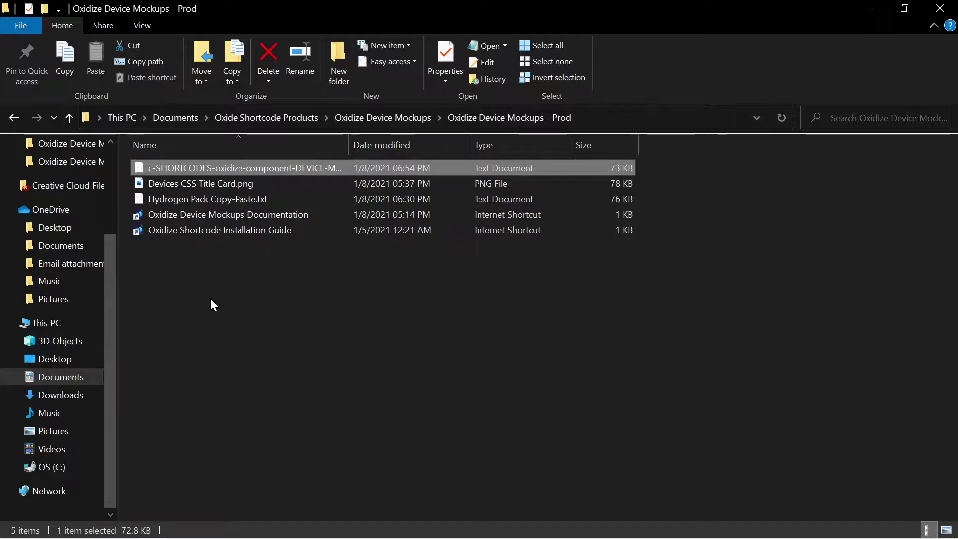
left_click(197, 200)
double_click(198, 199)
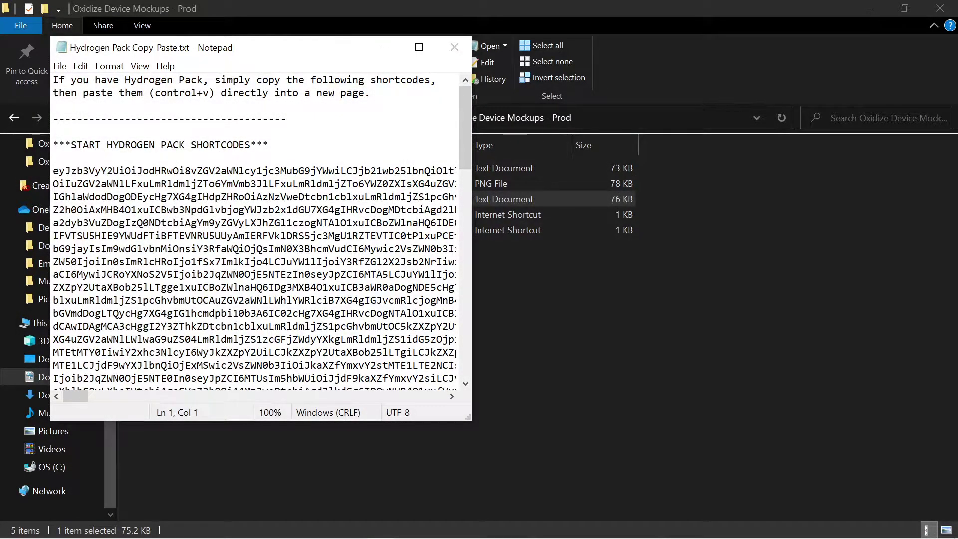
left_click(53, 170)
scroll(254, 229, "down", 10)
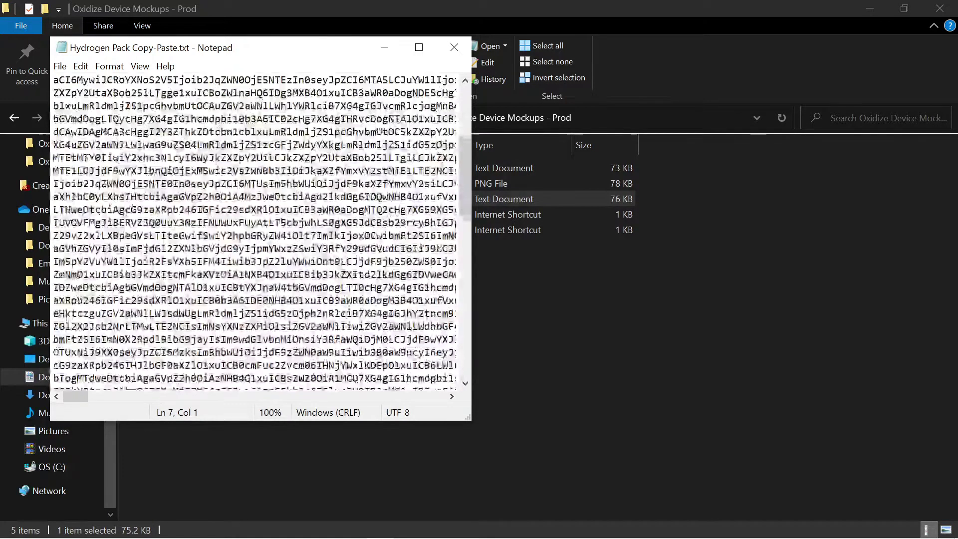
scroll(255, 229, "down", 10)
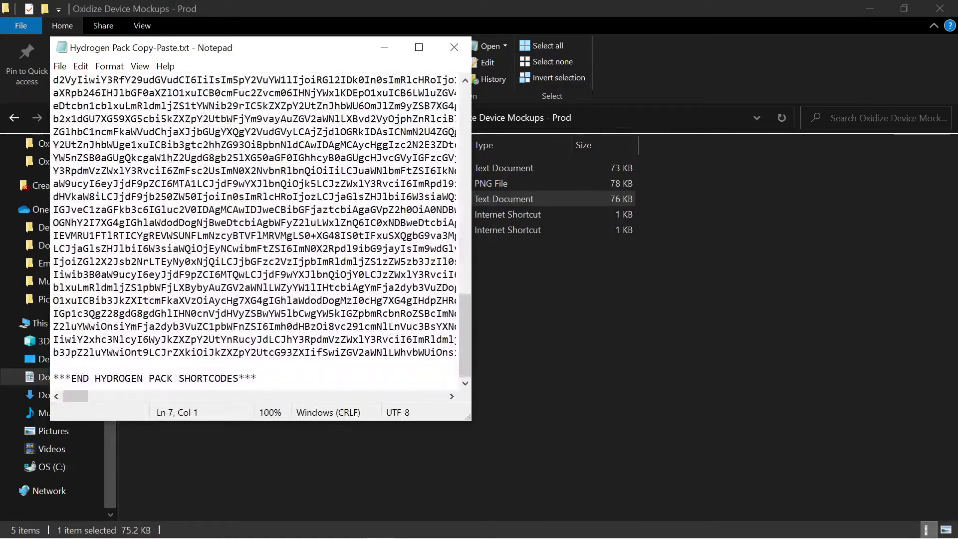
left_click(54, 366, "shift")
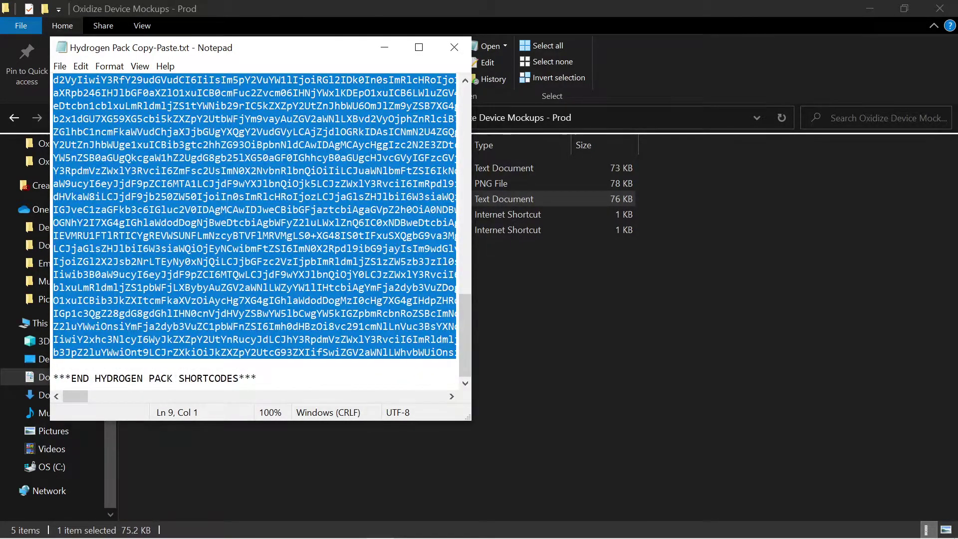
Step: Switch back to the browser, publish a new WordPress page titled "Temp", and open it in the Oxygen editor
key("alt+Tab")
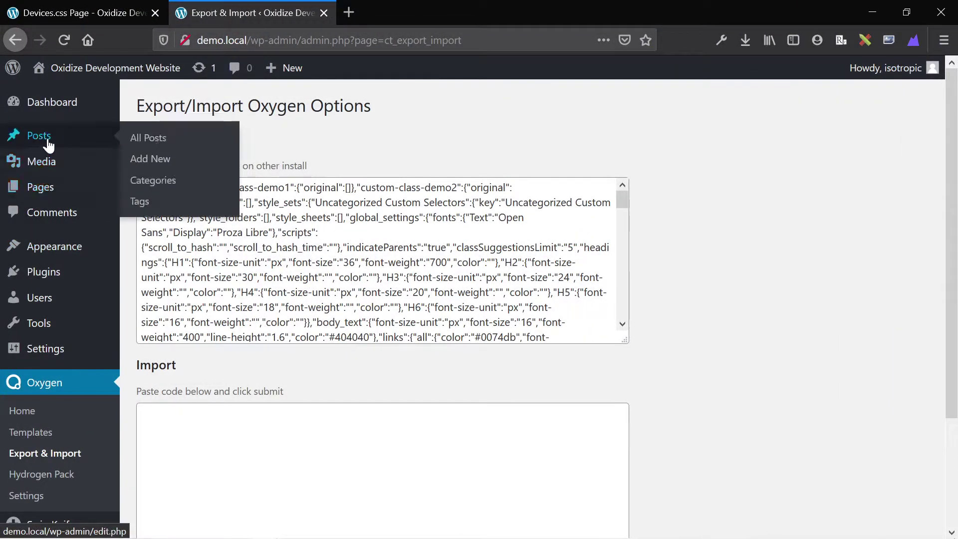
mouse_move(47, 188)
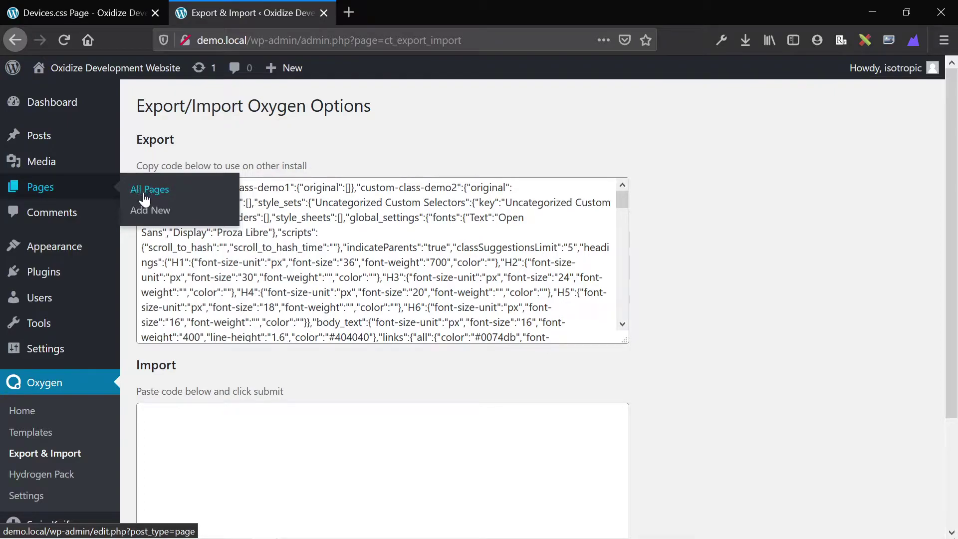
middle_click(148, 215)
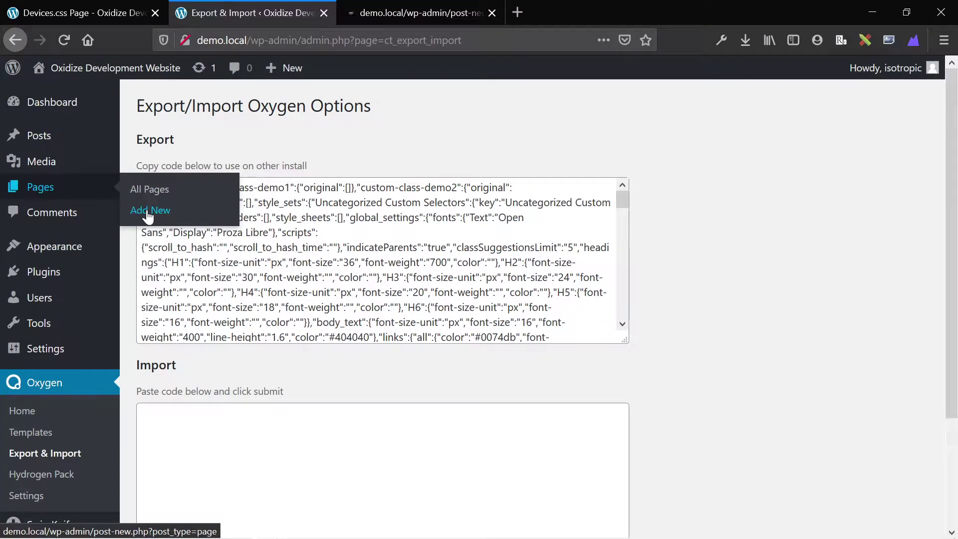
left_click(400, 14)
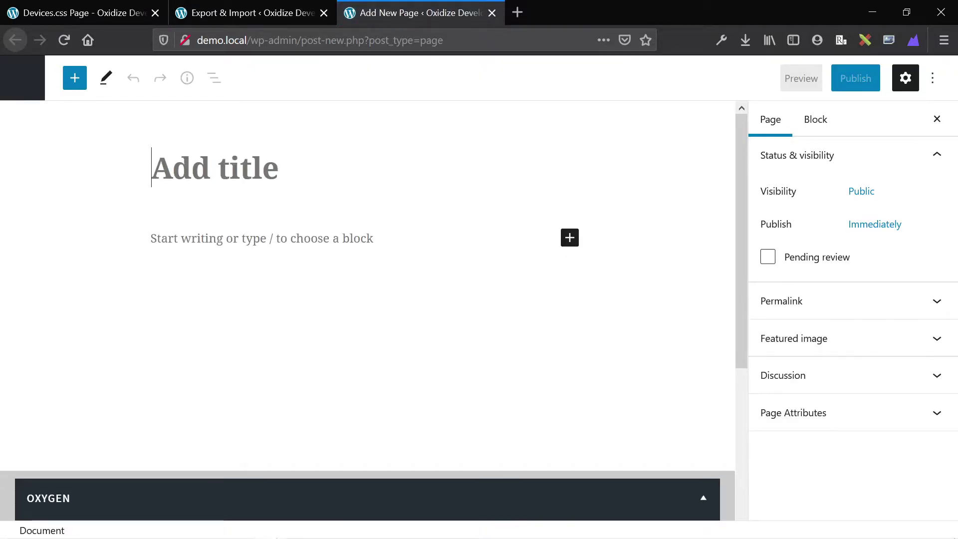
type("Temp")
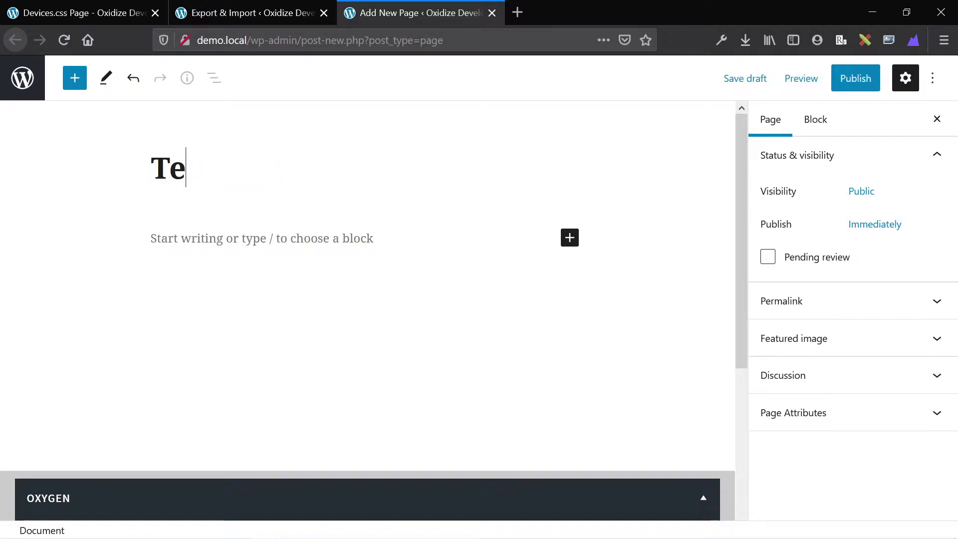
scroll(368, 299, "down", 4)
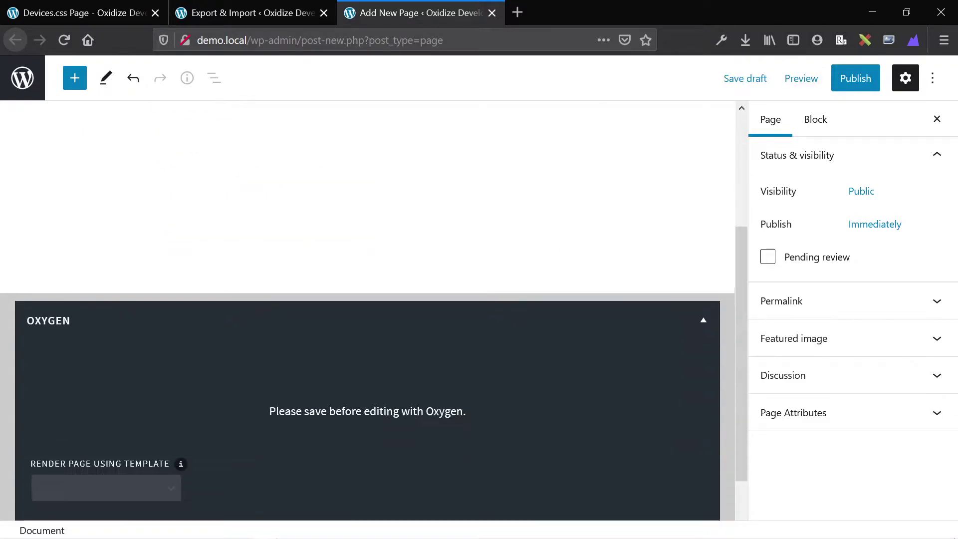
left_click(855, 78)
left_click(798, 89)
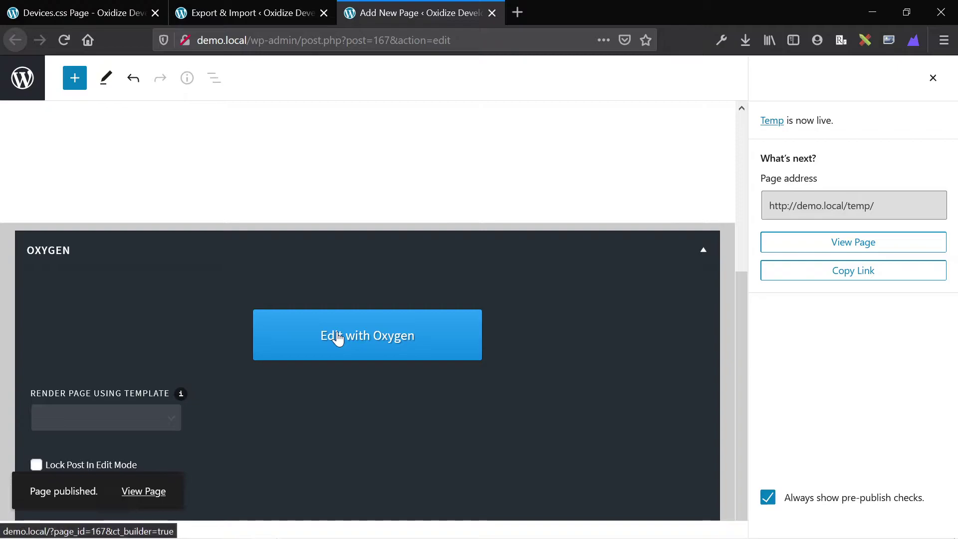
left_click(360, 340)
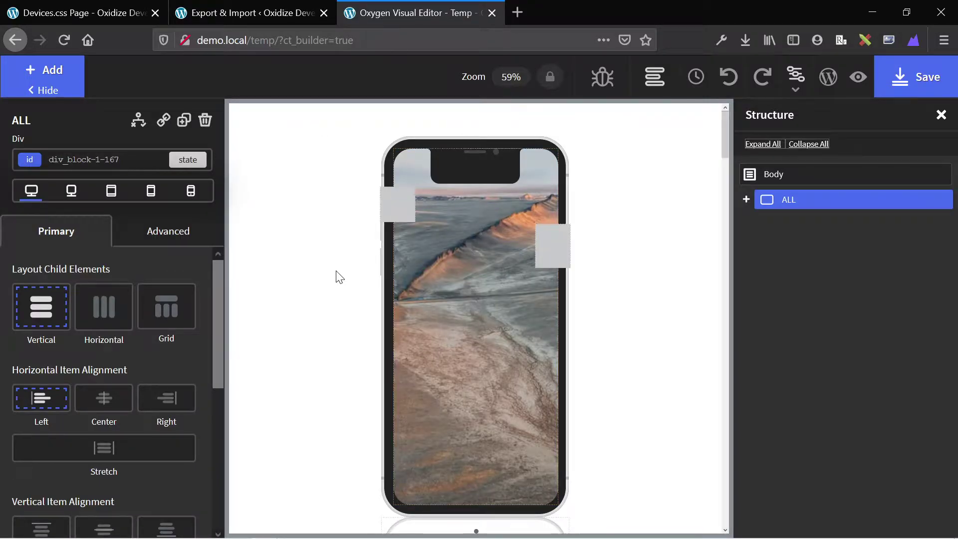
Step: Examine the IDs and classes assigned to the ALL div and the iPhone X's Change Me BG div
left_click(94, 164)
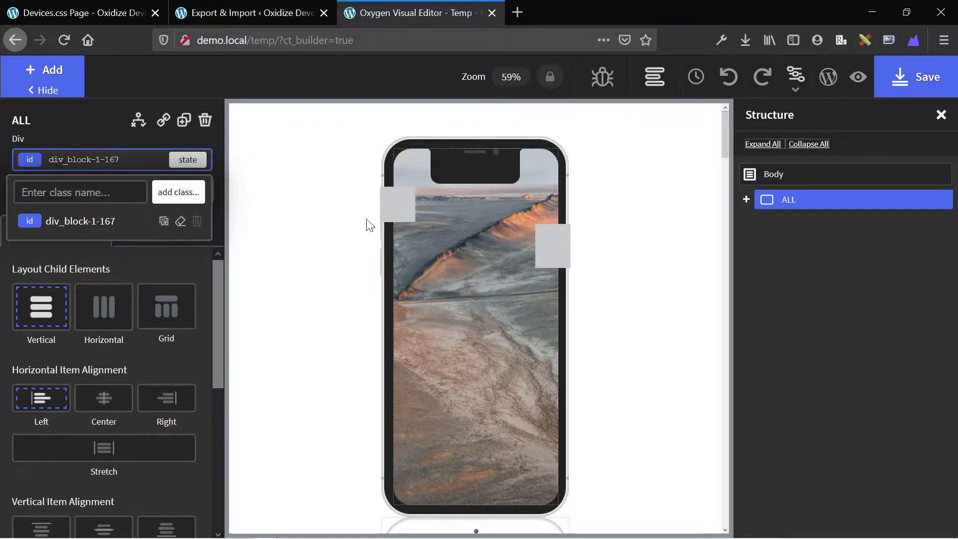
left_click(443, 257)
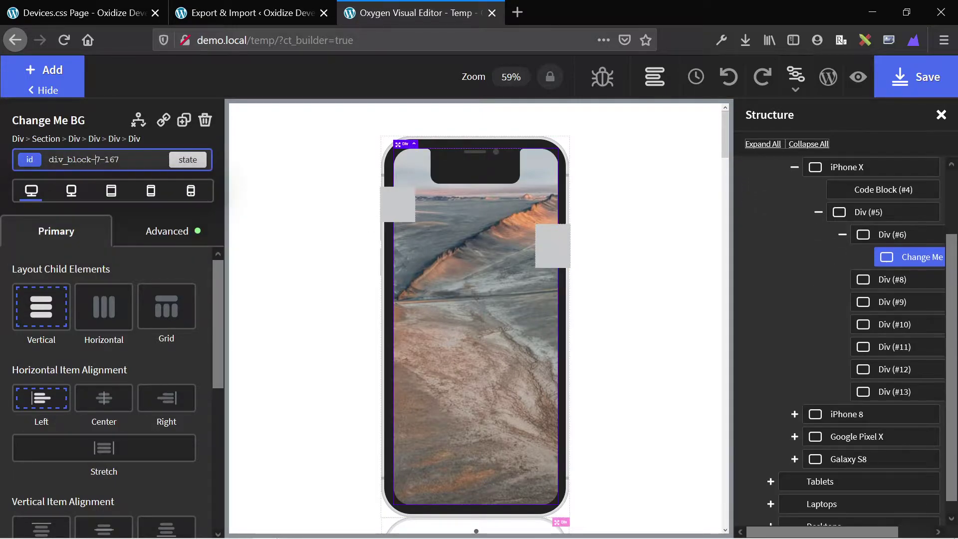
left_click(96, 159)
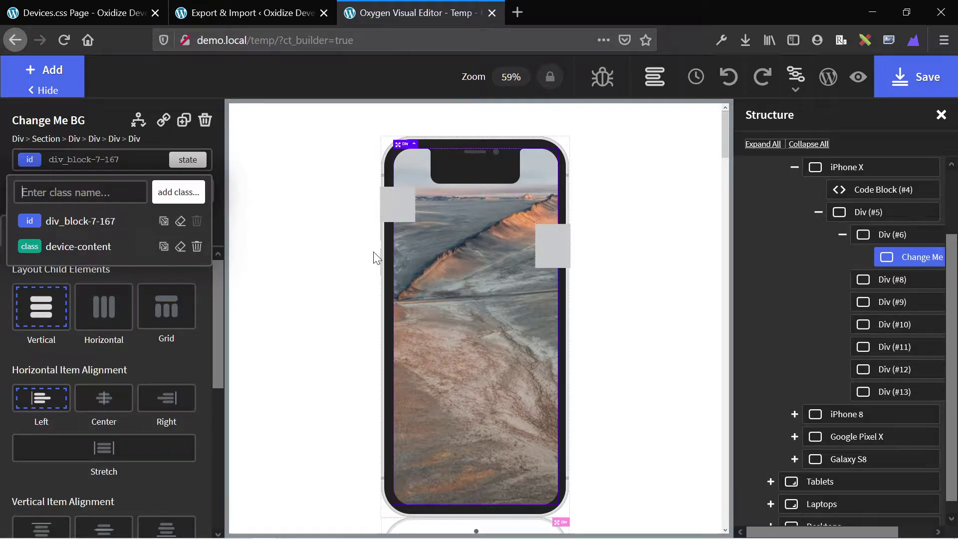
Step: Collapse Div (#6) and the iPhone X branch in the structure tree, and select the iPhone X div
left_click(847, 233)
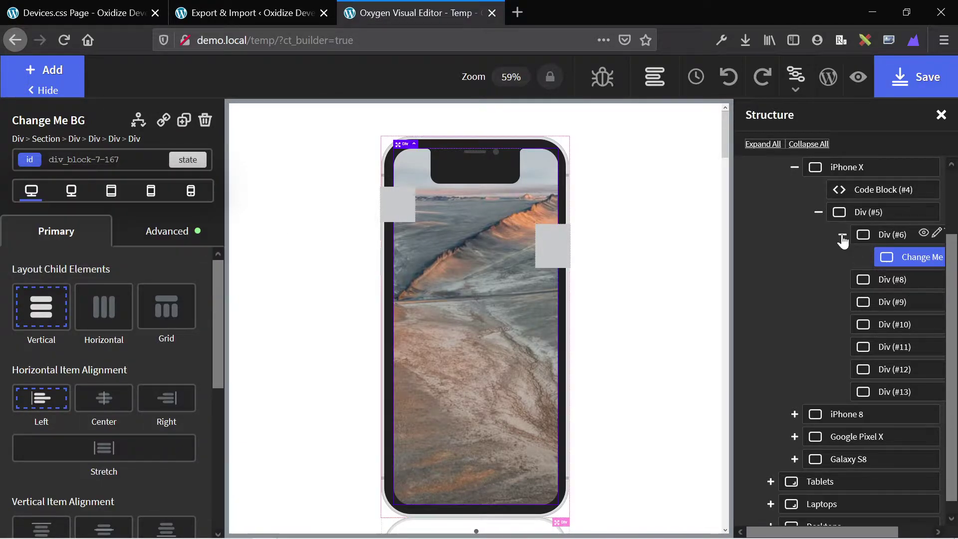
left_click(843, 235)
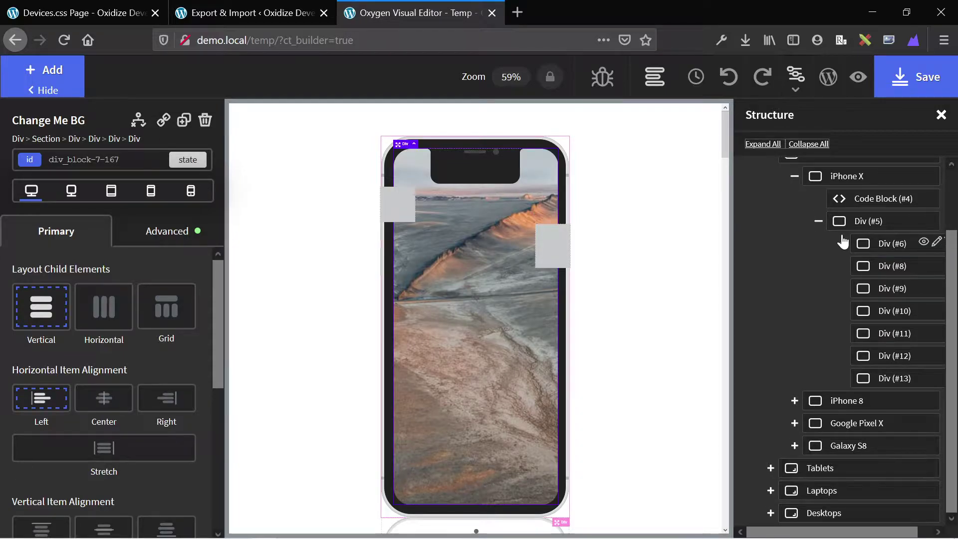
scroll(843, 241, "up", 2)
left_click(795, 232)
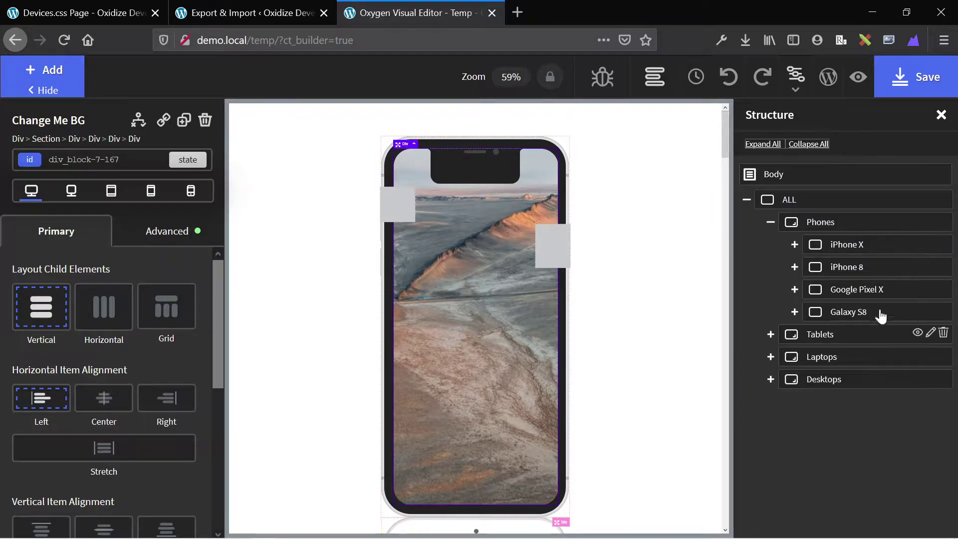
left_click(833, 250)
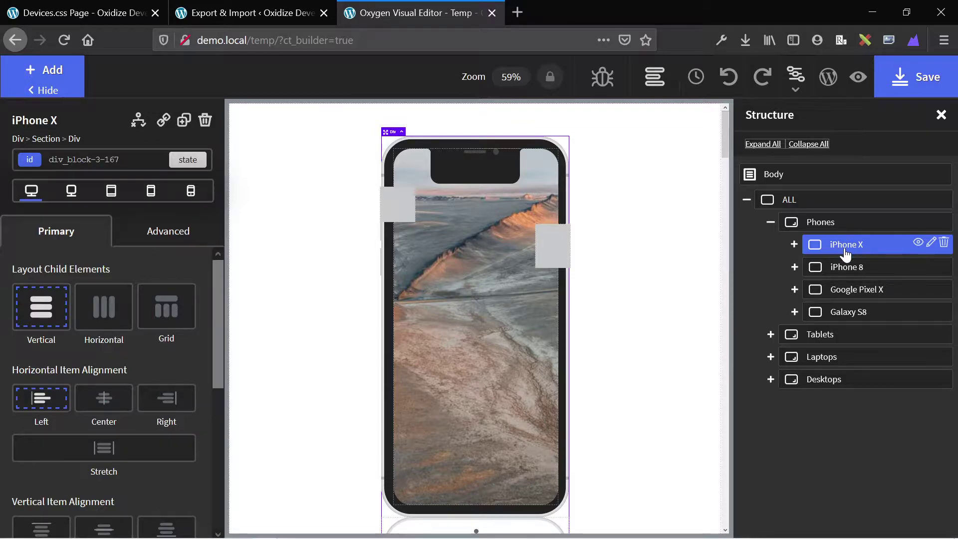
Step: Convert the iPhone 8 div into a re-usable part named "iPhone 8"
left_click(845, 275)
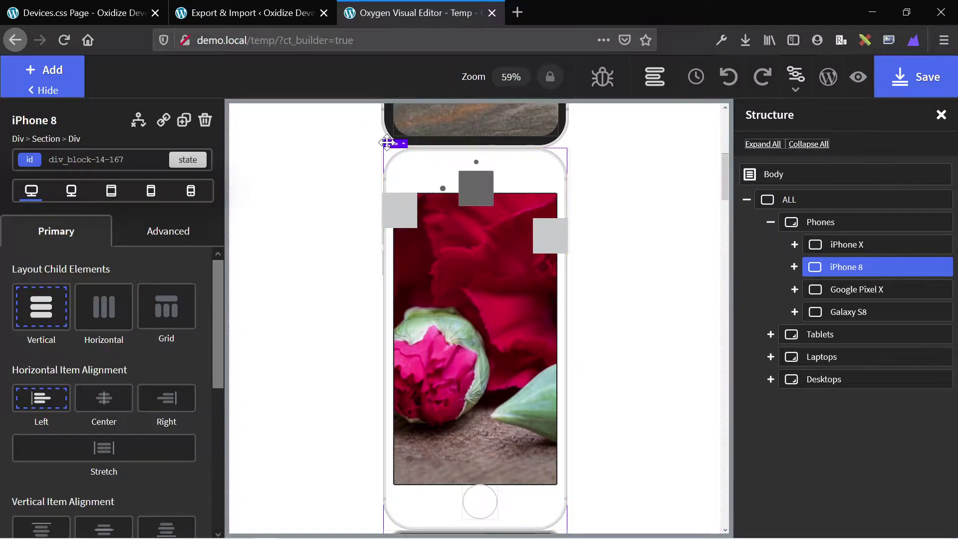
left_click(390, 145)
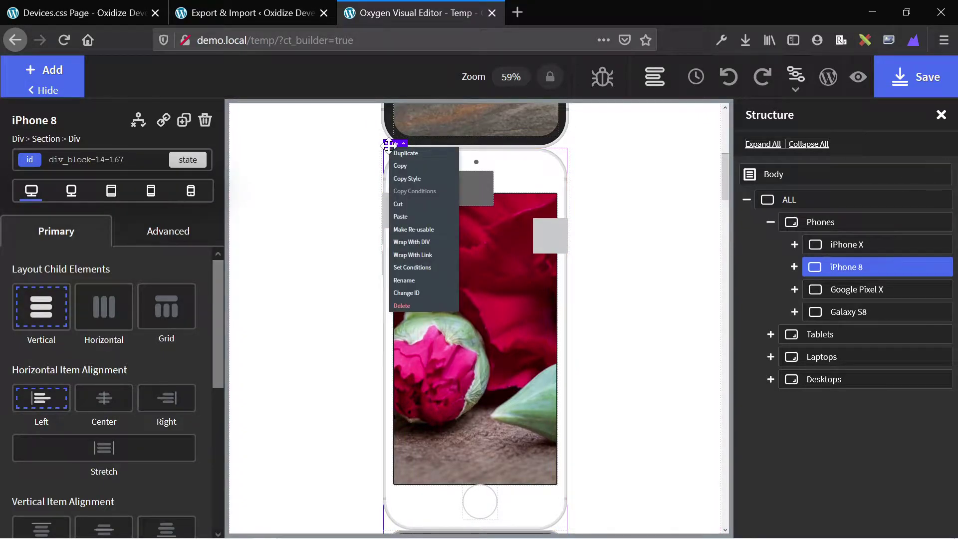
left_click(399, 216)
type("i")
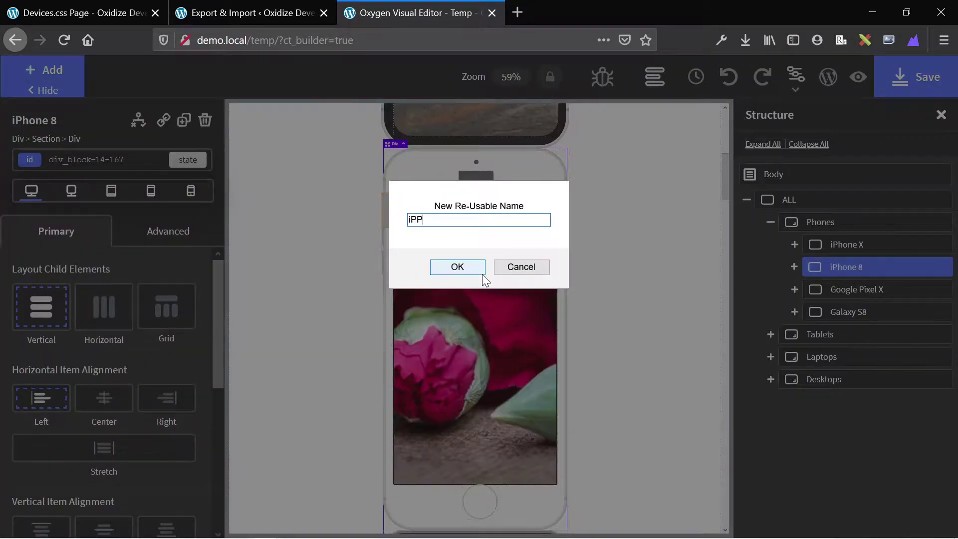
type("Phone 8")
left_click(482, 273)
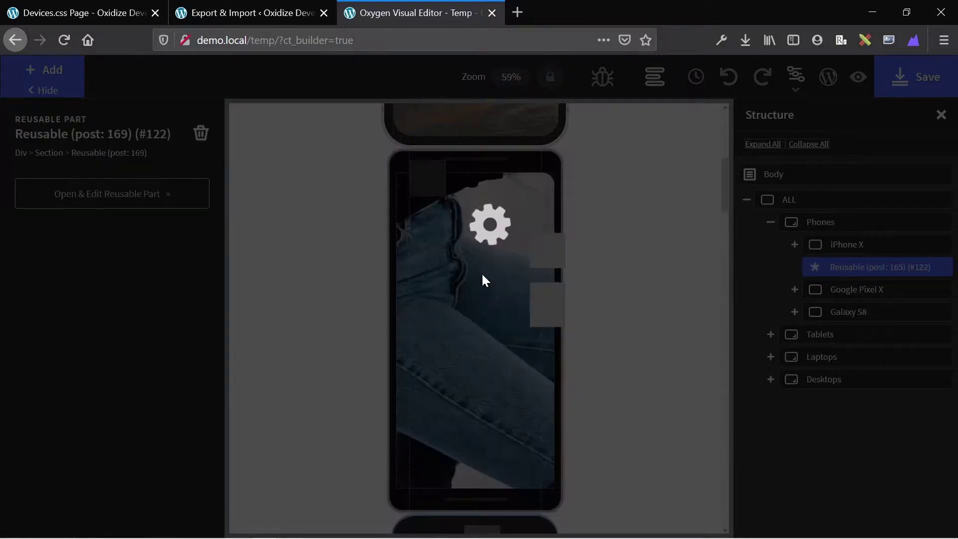
Step: Add a new section below the Desktops section at the end of the page
scroll(482, 274, "down", 20)
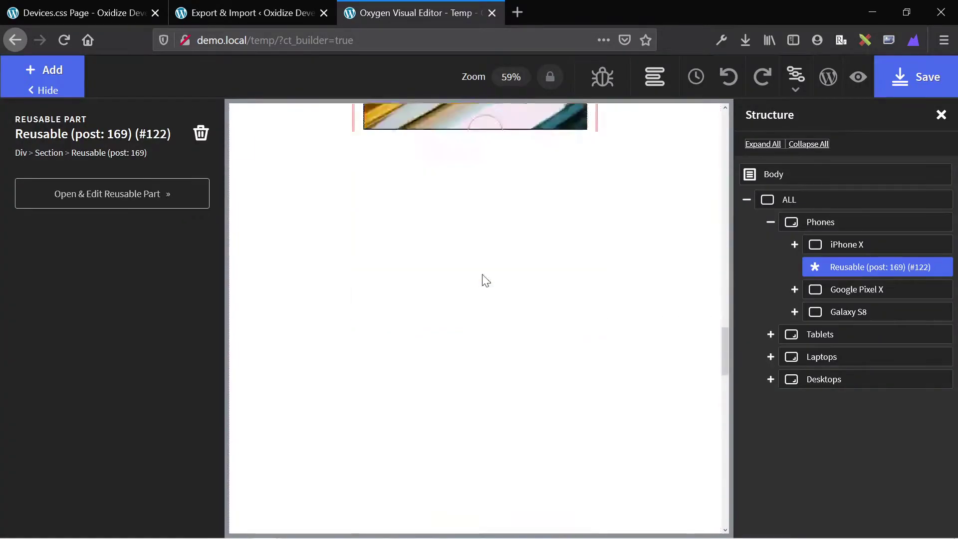
left_click(662, 408)
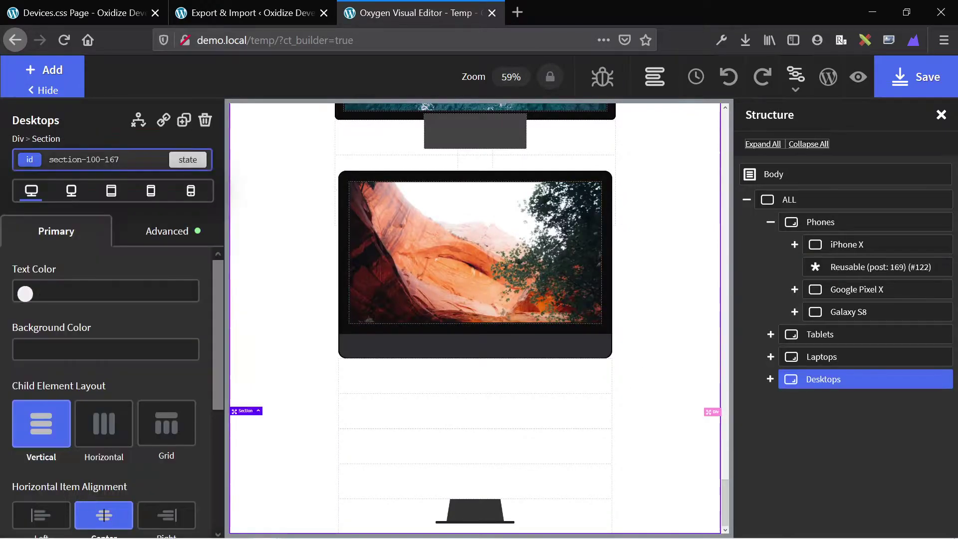
left_click(58, 74)
type("s")
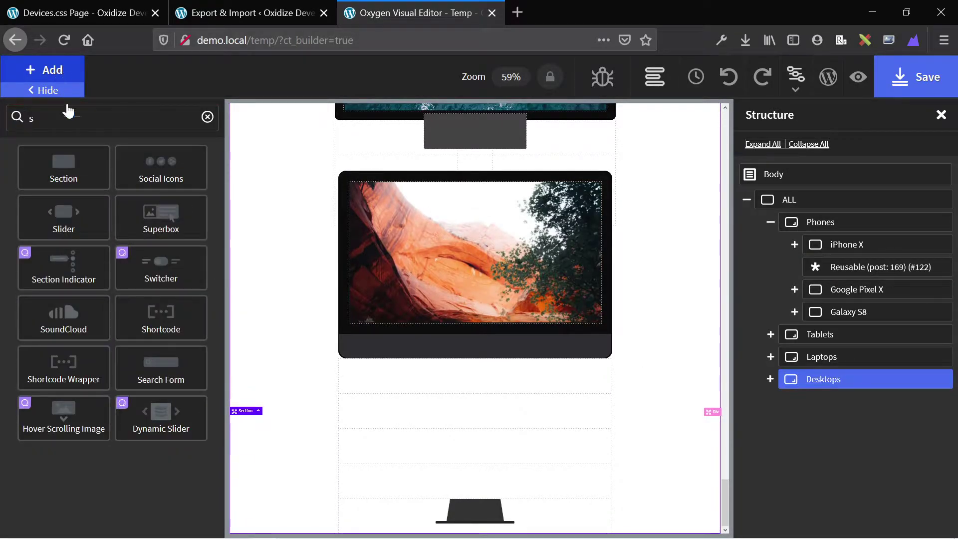
left_click(63, 165)
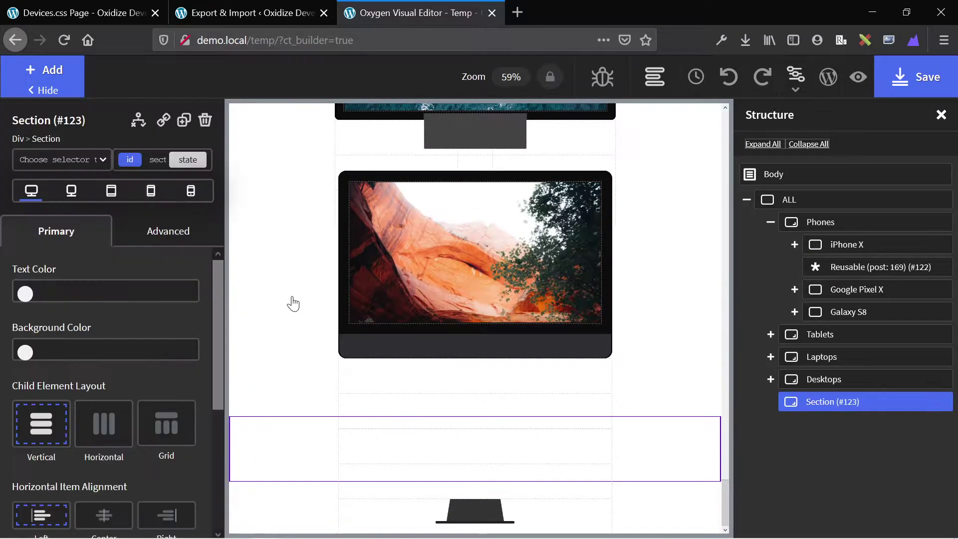
Step: Search the addable components for "ip" and clear the search
left_click(37, 75)
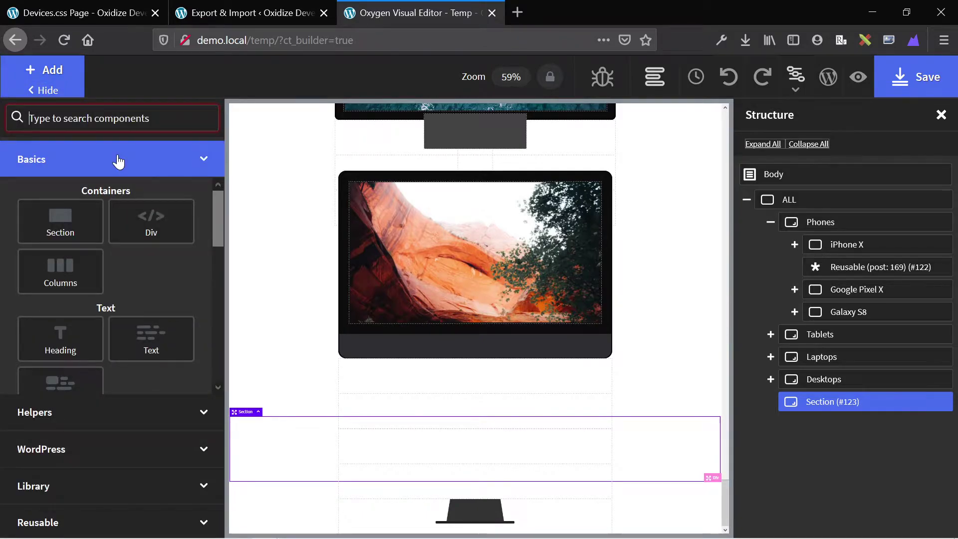
type("ip")
key("BackSpace")
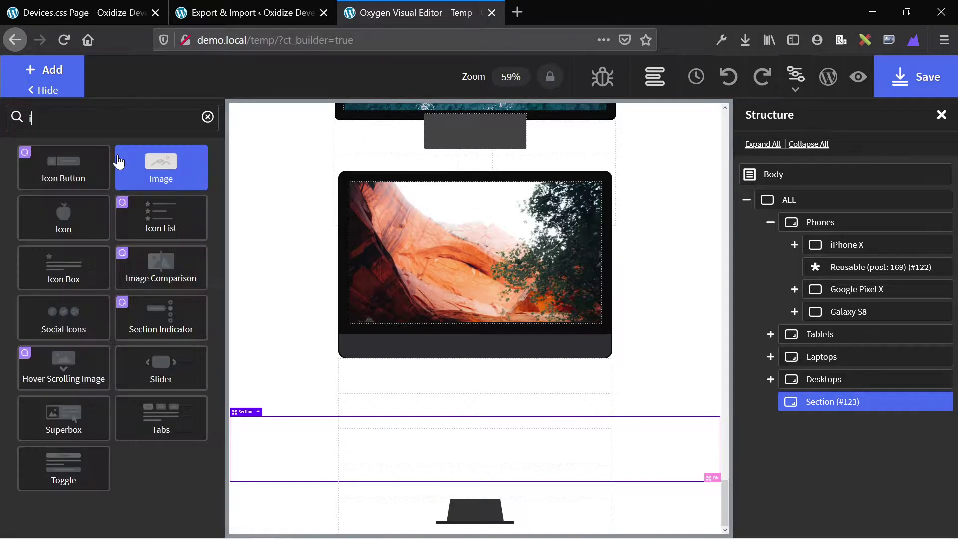
key("BackSpace")
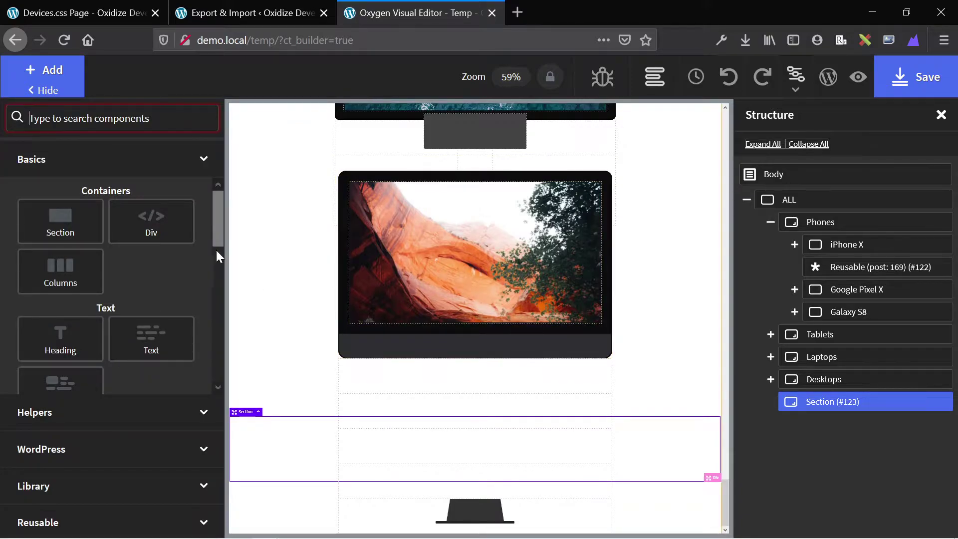
type("ip")
key("BackSpace")
key("BackSpace")
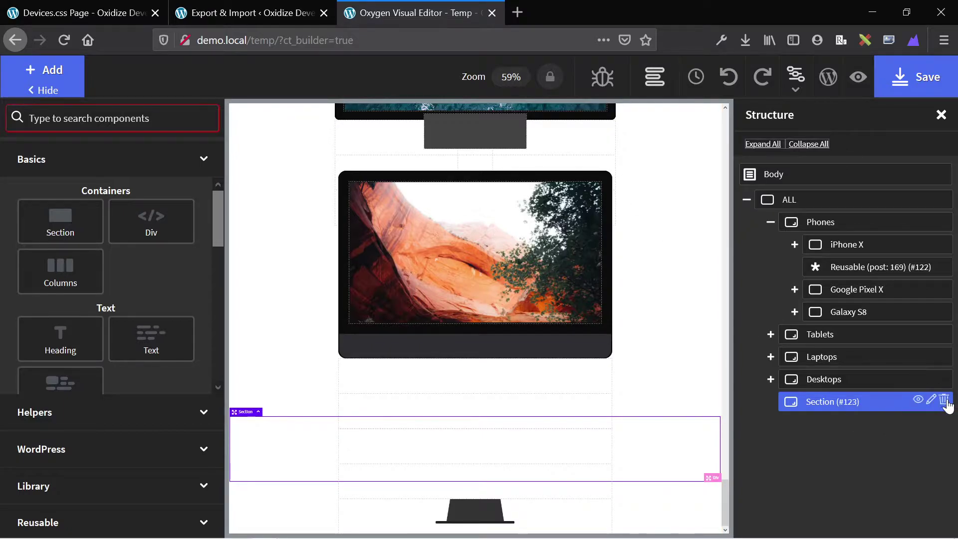
Step: Delete the empty section below Desktops and collapse the ALL div in the structure tree
left_click(944, 400)
scroll(669, 196, "up", 5)
scroll(669, 196, "up", 5)
left_click(747, 200)
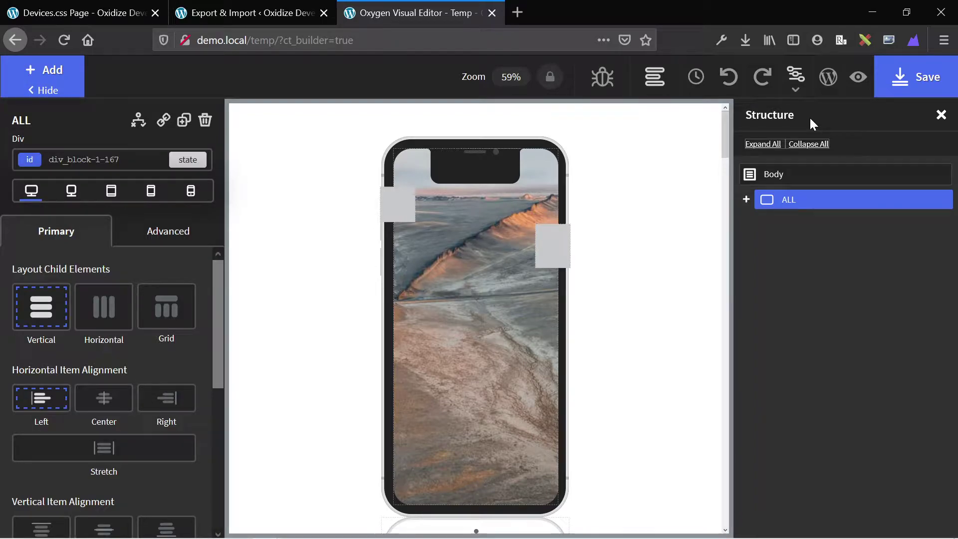
Step: Close the Temp page's Oxygen editor and the Hydrogen Pack Copy-Paste.txt file
key("ctrl+w")
key("Return")
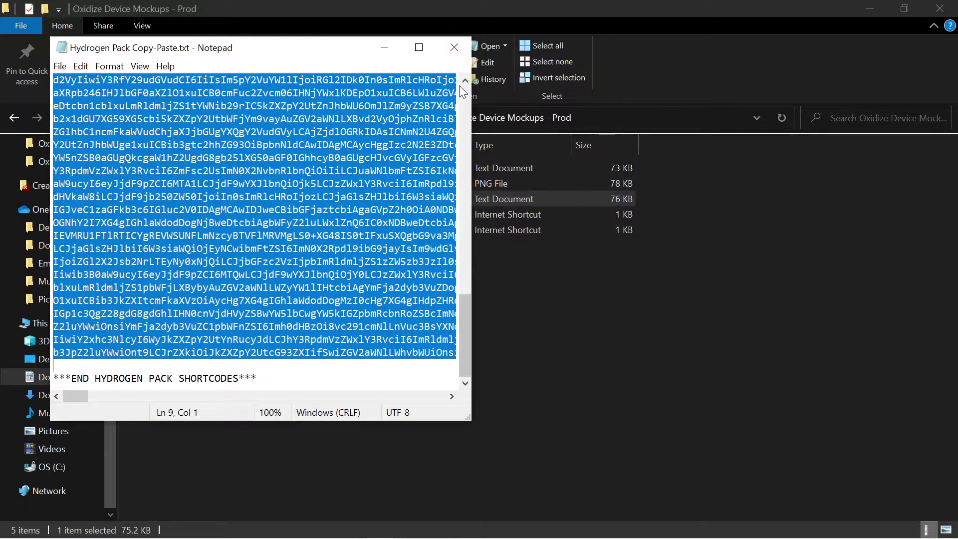
left_click(454, 42)
left_click(334, 343)
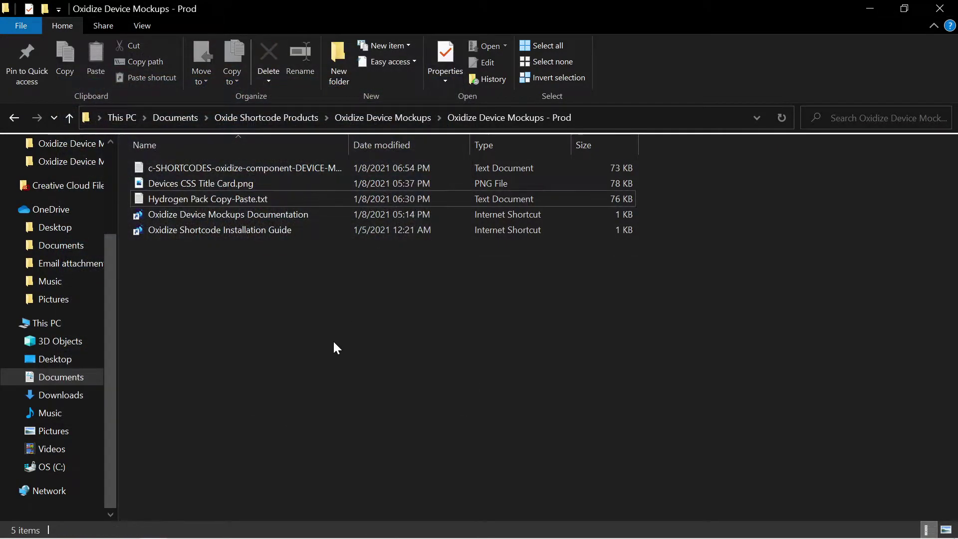
Step: Open c-SHORTCODES-oxidize-component-DEVICE-MOCKUPS-main.txt in Notepad and review its list of Oxygen Builder custom classes
double_click(247, 167)
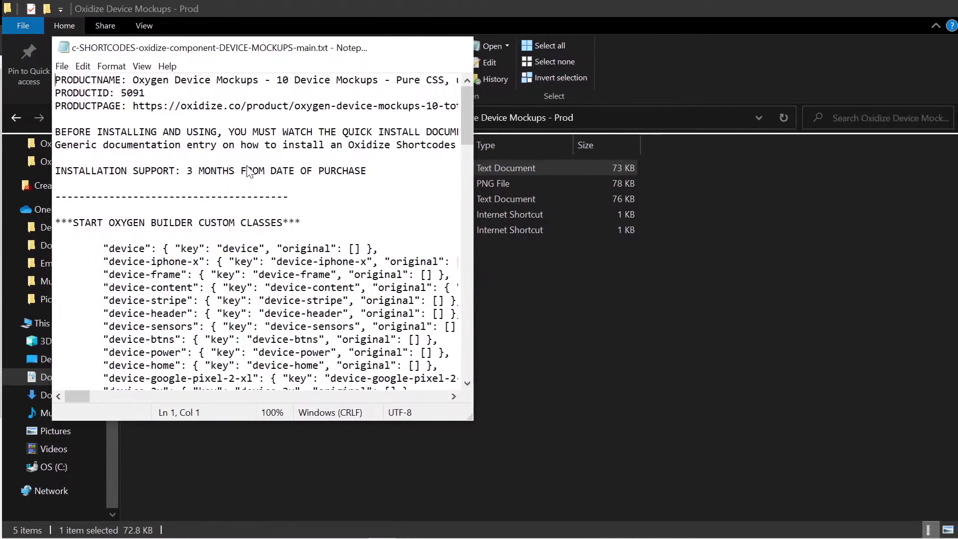
scroll(257, 230, "down", 20)
scroll(257, 229, "up", 20)
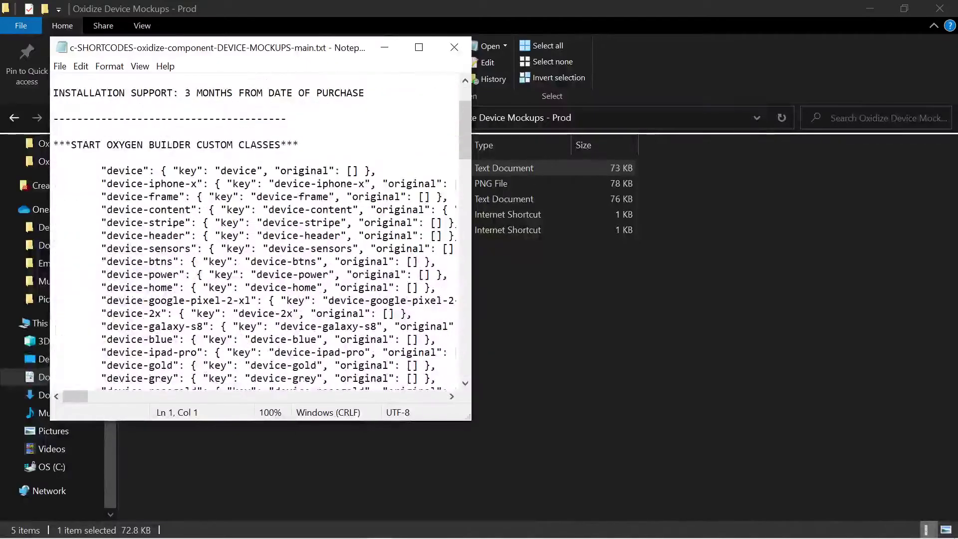
scroll(257, 229, "down", 4)
scroll(257, 230, "up", 1)
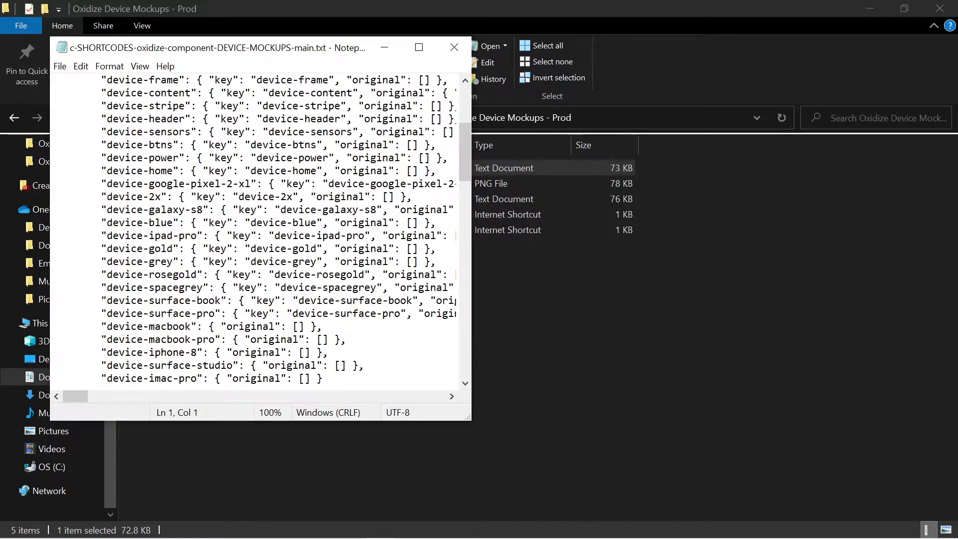
left_click_drag(322, 379, 203, 209)
scroll(257, 230, "up", 2)
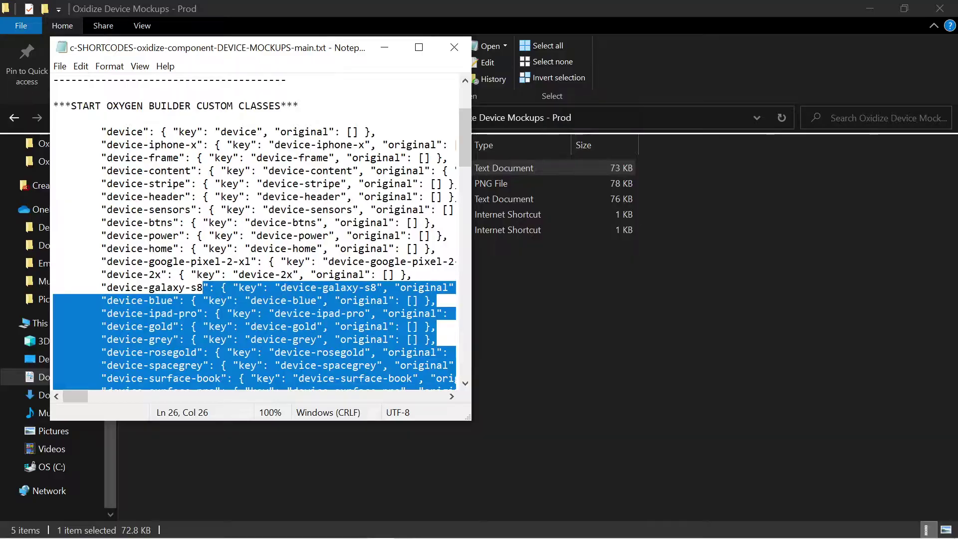
Step: Switch to Firefox and copy the entire export code from the Oxygen Export & Import page
key("alt+Tab")
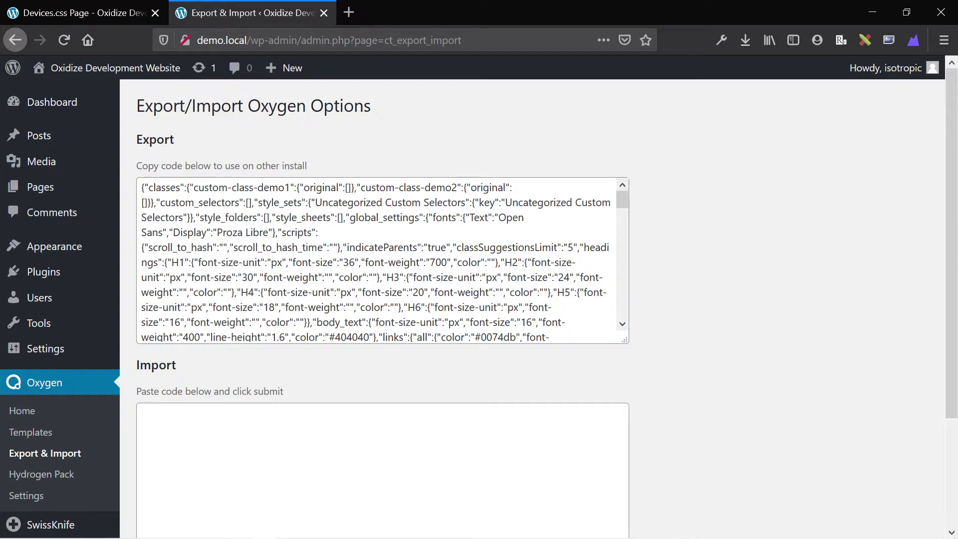
scroll(382, 259, "down", 15)
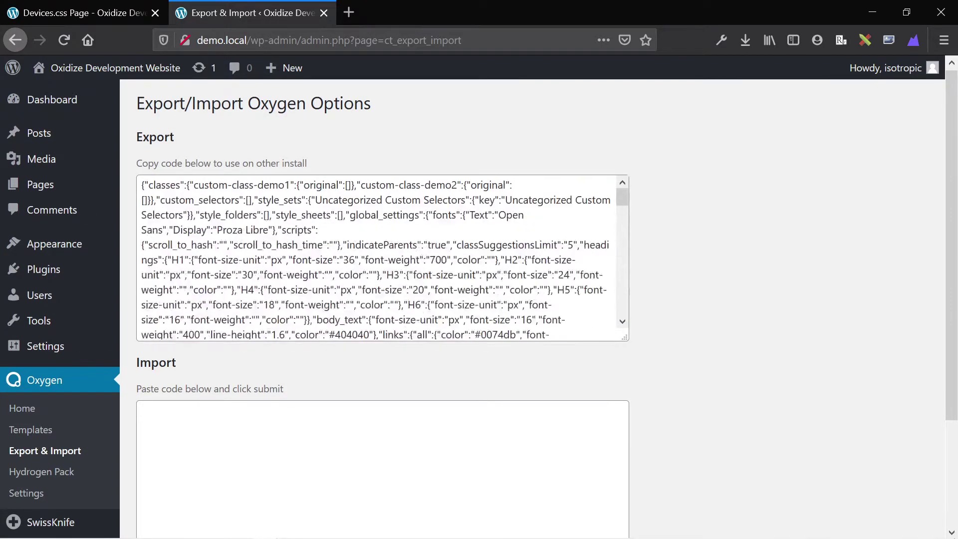
key("F5")
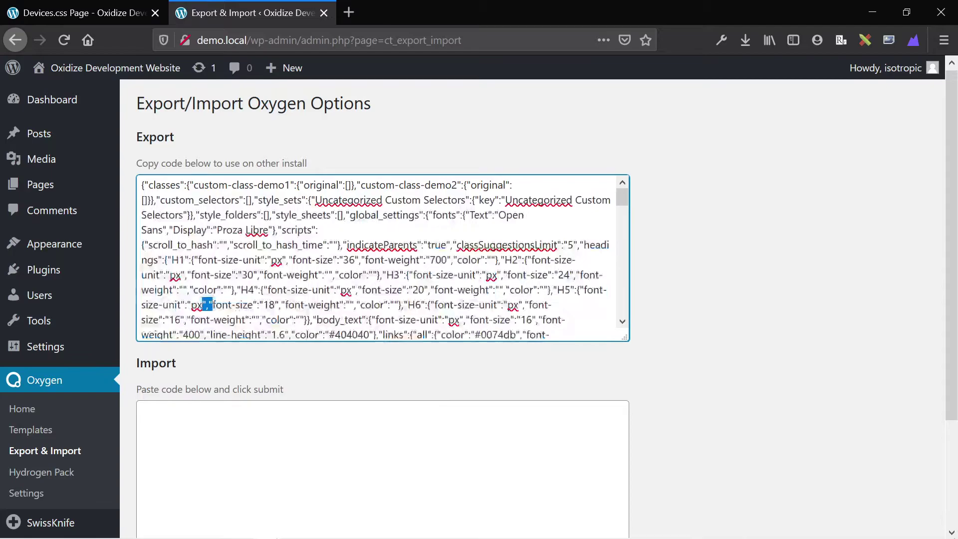
key("ctrl+a")
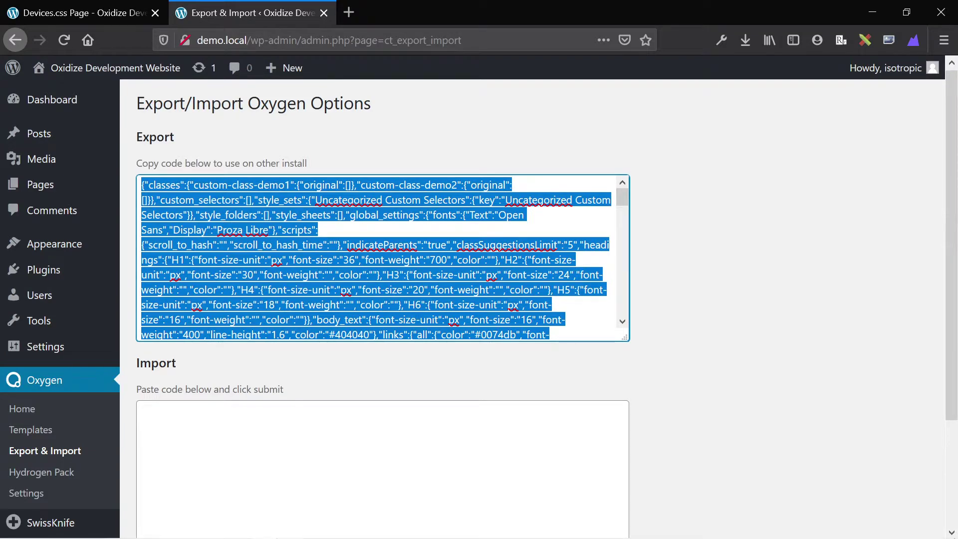
Step: Search Google for "json unminify" in a new browser tab and open the unminify.com result
left_click(352, 11)
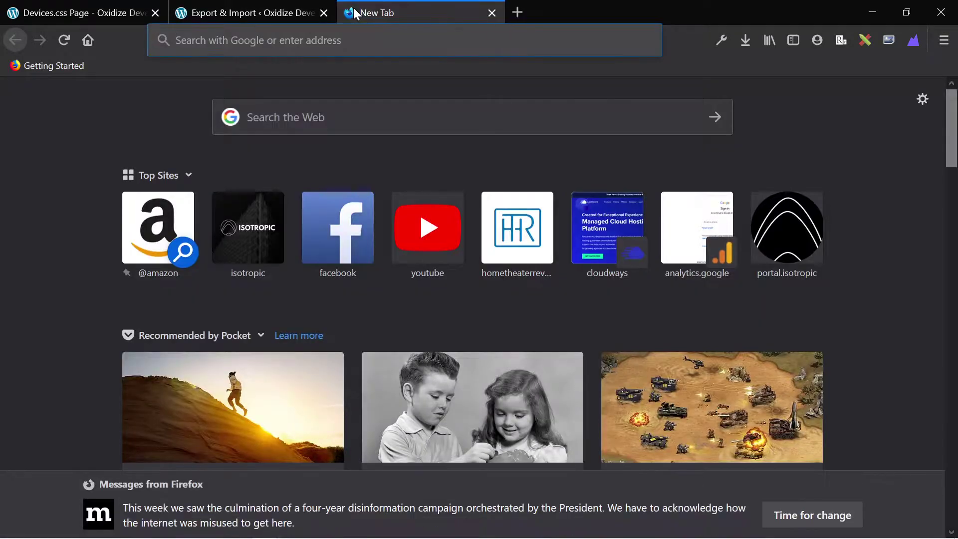
type("unmini")
key("Down")
key("Return")
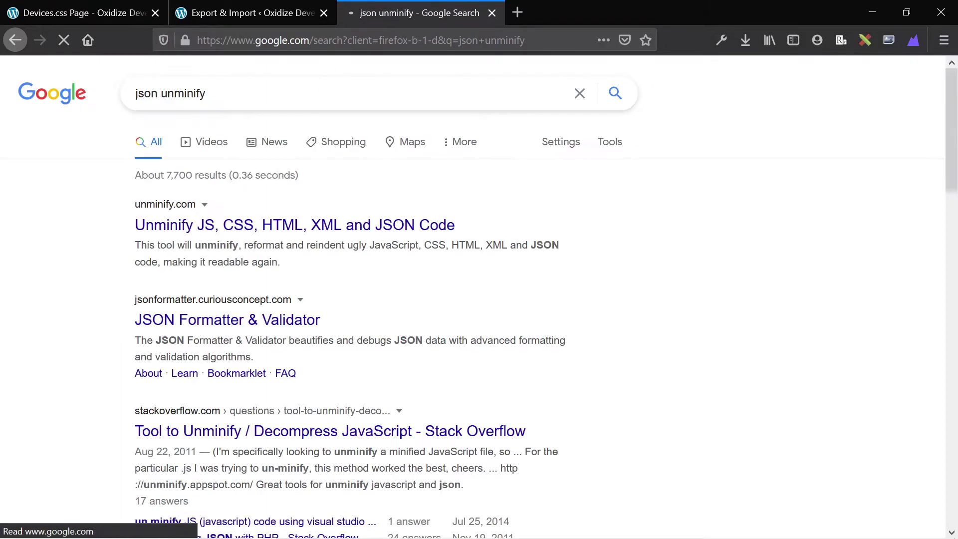
left_click(255, 227)
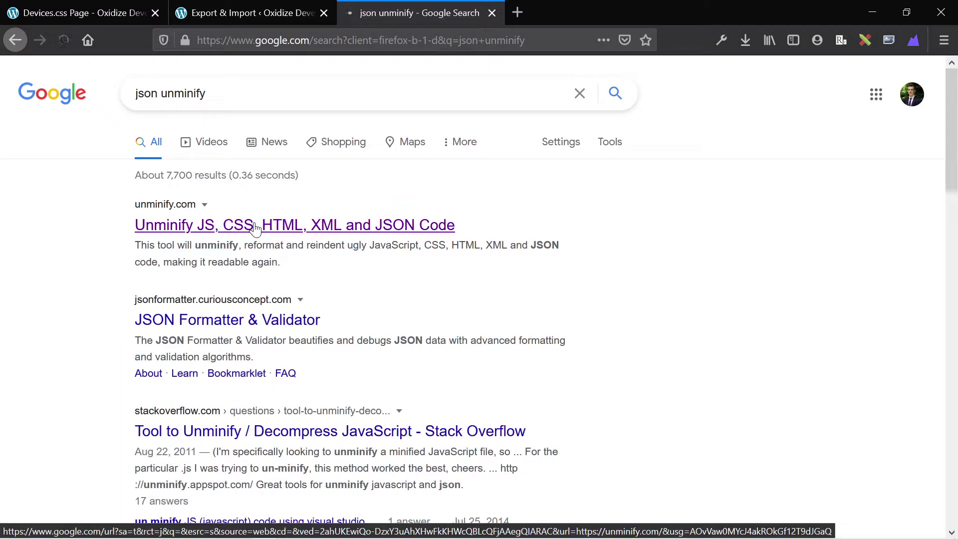
Step: Paste the Oxygen export code into the unminify.com editor and unminify it
left_click(310, 320)
key("ctrl+v")
scroll(274, 317, "down", 4)
left_click(200, 345)
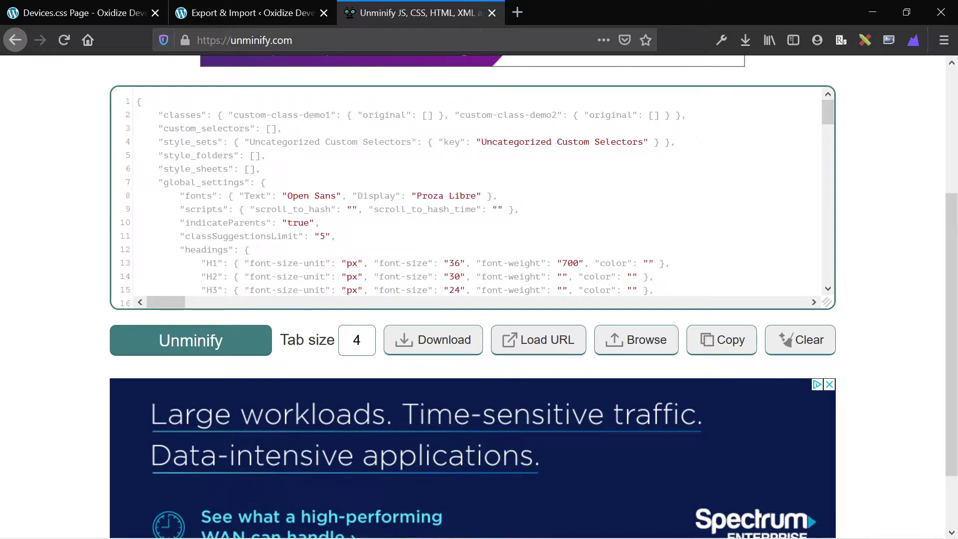
Step: Put custom-class-demo2 and the classes closing brace on separate lines, and add a comma and an empty line after custom-class-demo2
left_click(449, 114)
scroll(439, 155, "up", 2)
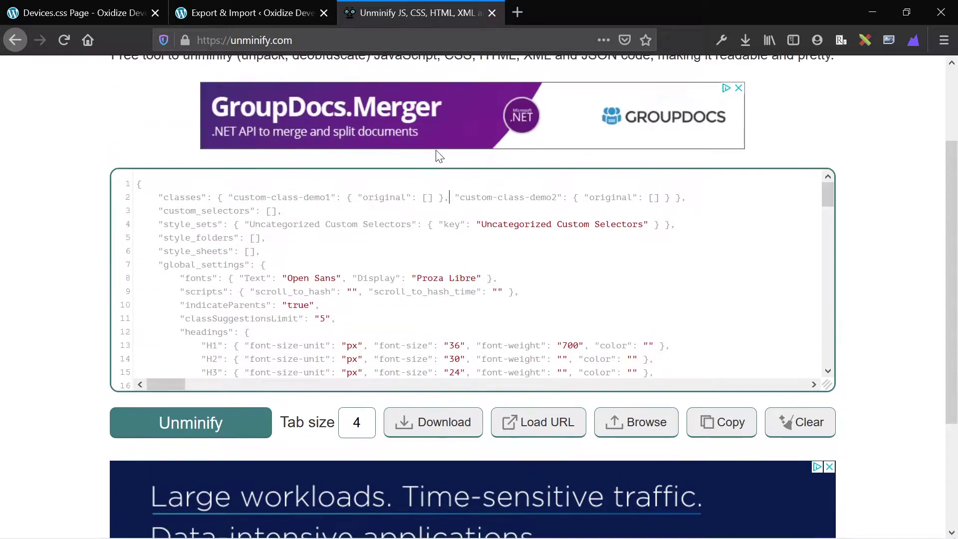
key("Return")
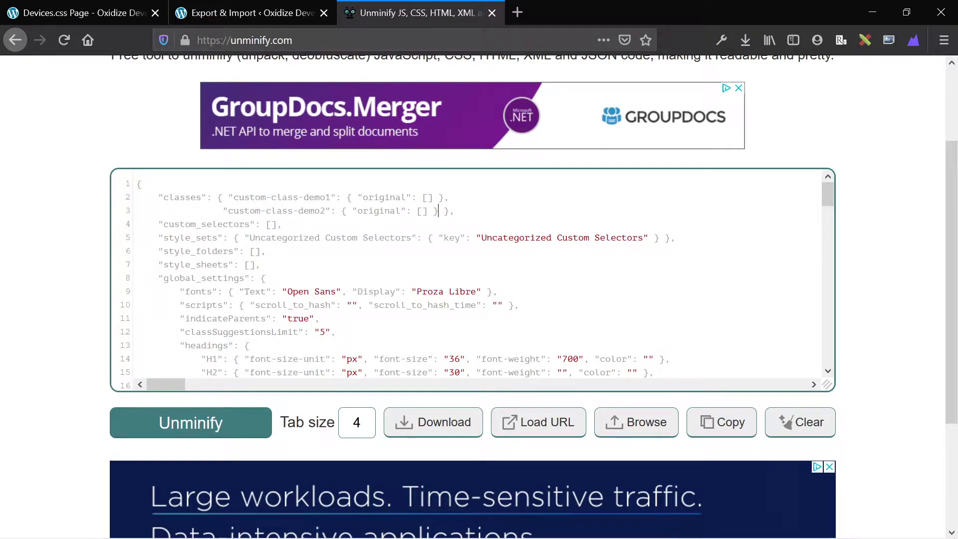
left_click(444, 211)
key("Return")
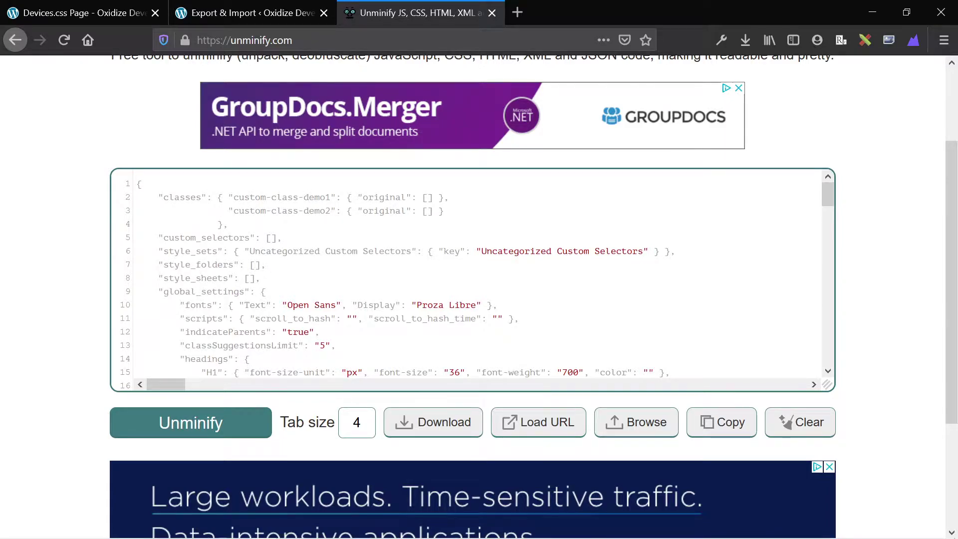
type(",")
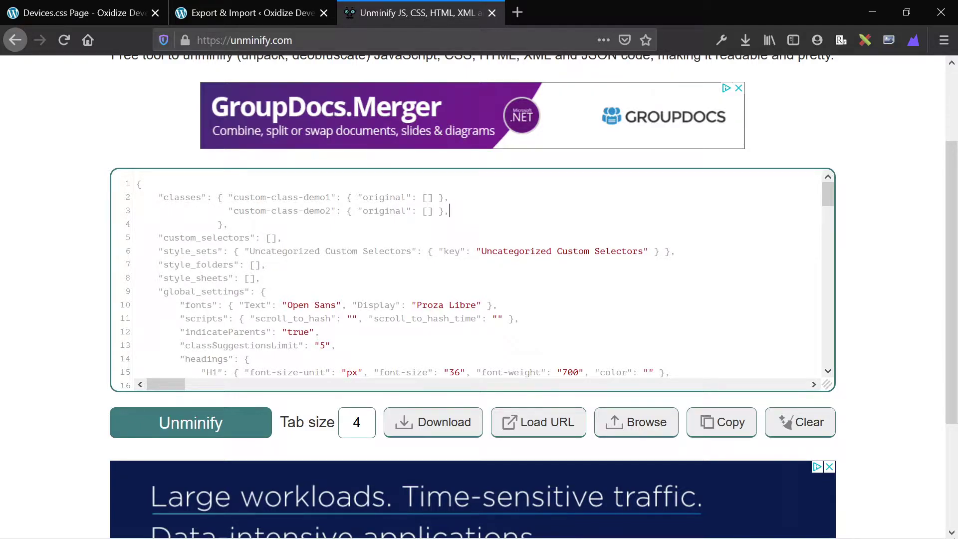
key("Return")
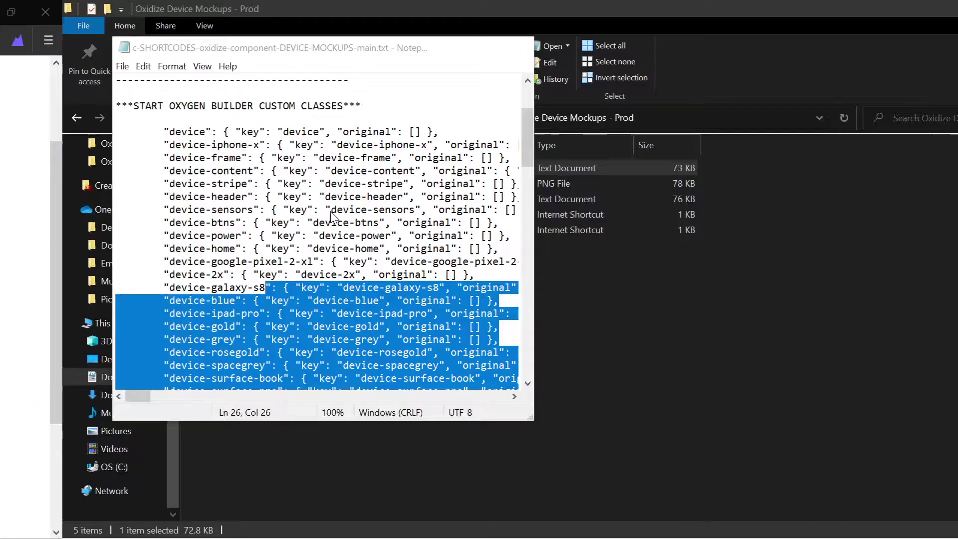
Step: Copy all the device custom classes from the shortcodes text file and paste them after custom-class-demo2 in the unminified JSON
left_click(217, 48)
left_click(102, 132)
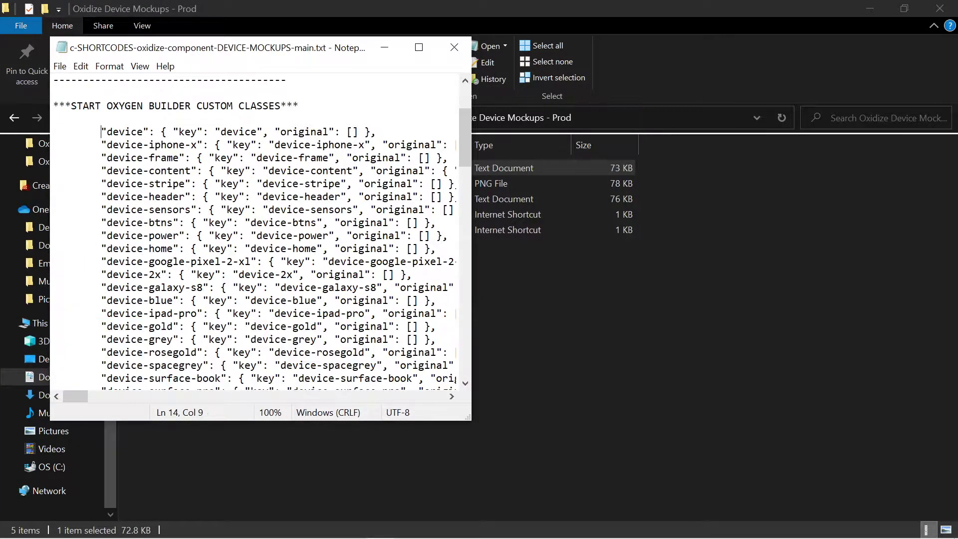
scroll(254, 230, "down", 3)
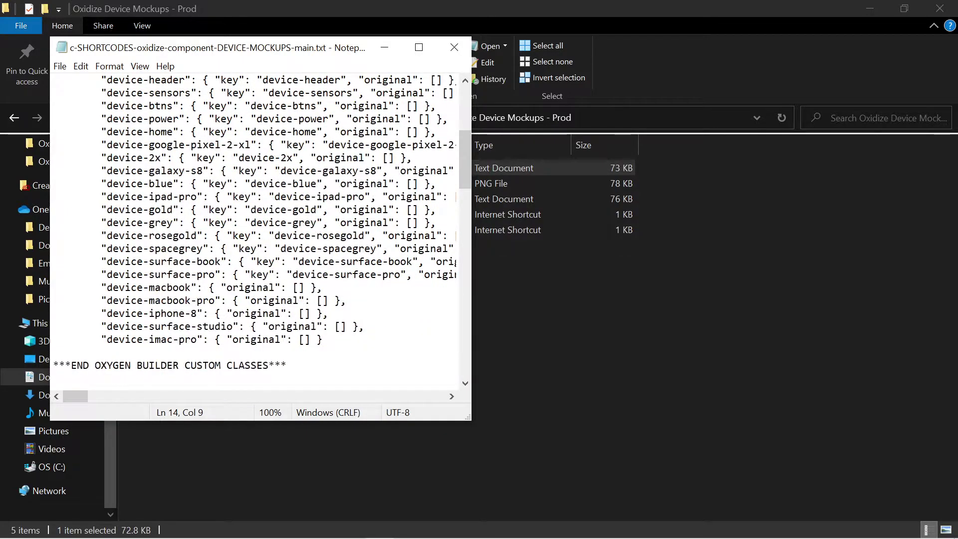
key("ctrl+a")
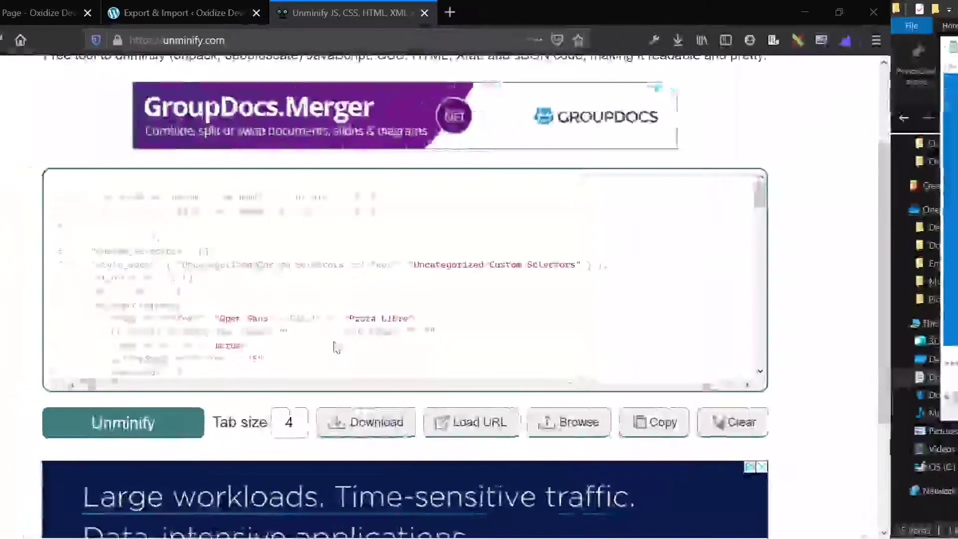
left_click(156, 223)
key("ctrl+v")
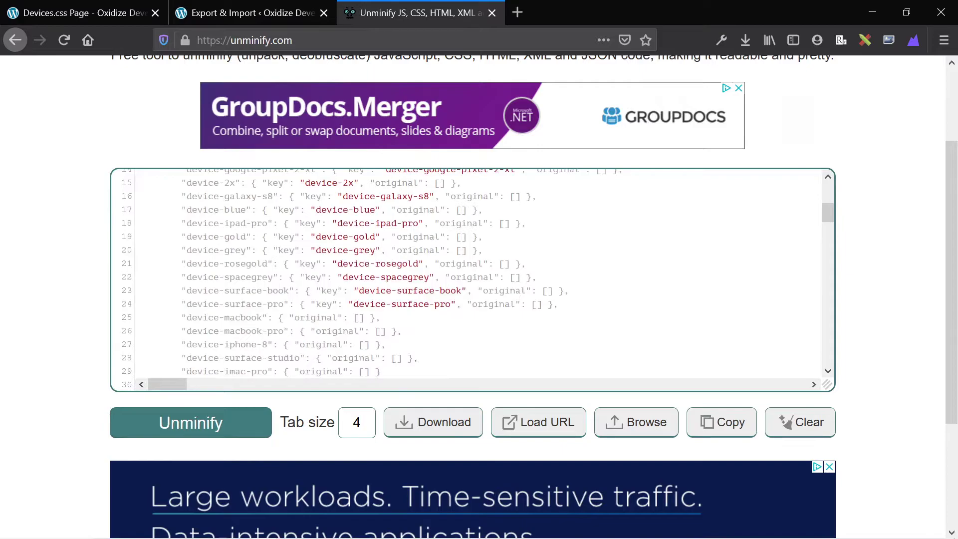
scroll(469, 275, "down", 4)
scroll(469, 274, "up", 9)
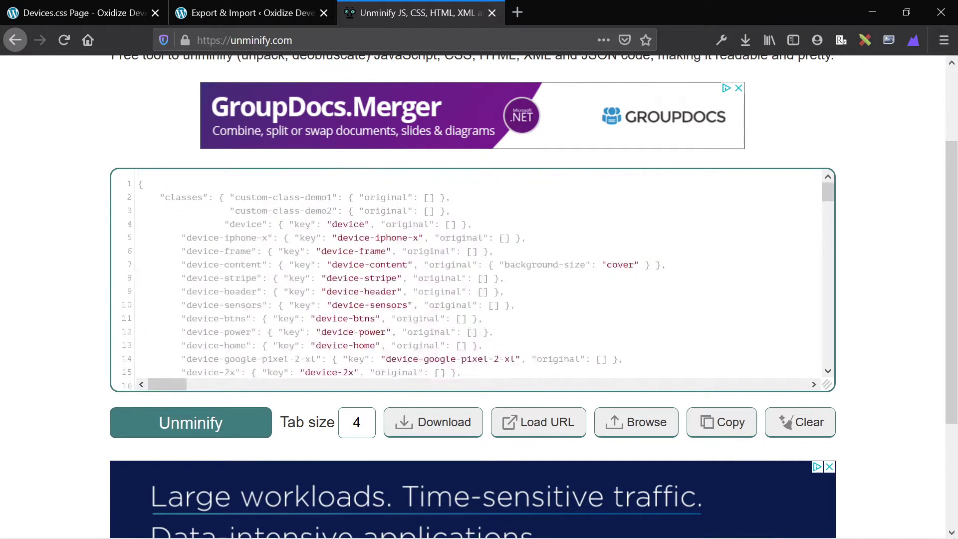
scroll(311, 235, "up", 2)
scroll(310, 224, "down", 7)
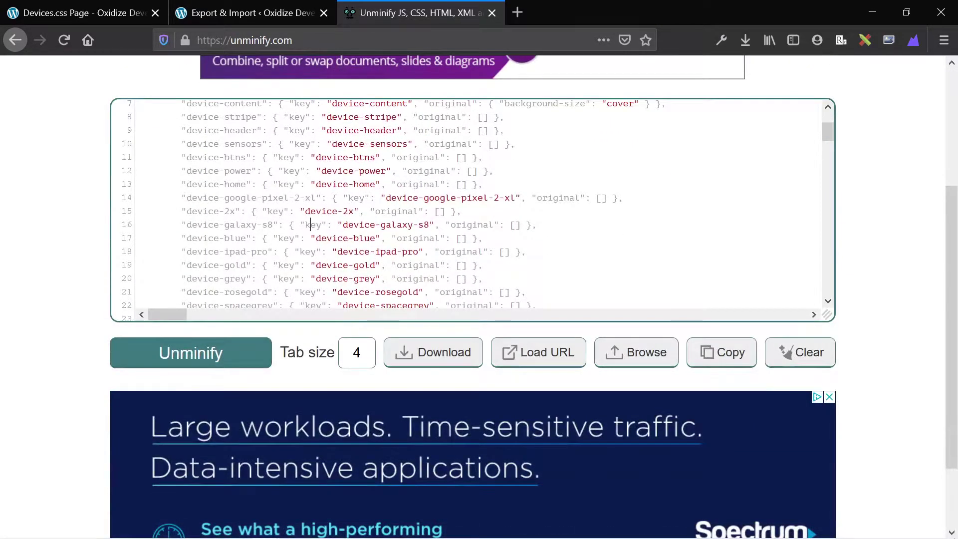
scroll(310, 224, "up", 2)
Step: Select and copy the complete merged JSON, checking it from beginning to end
key("ctrl+a")
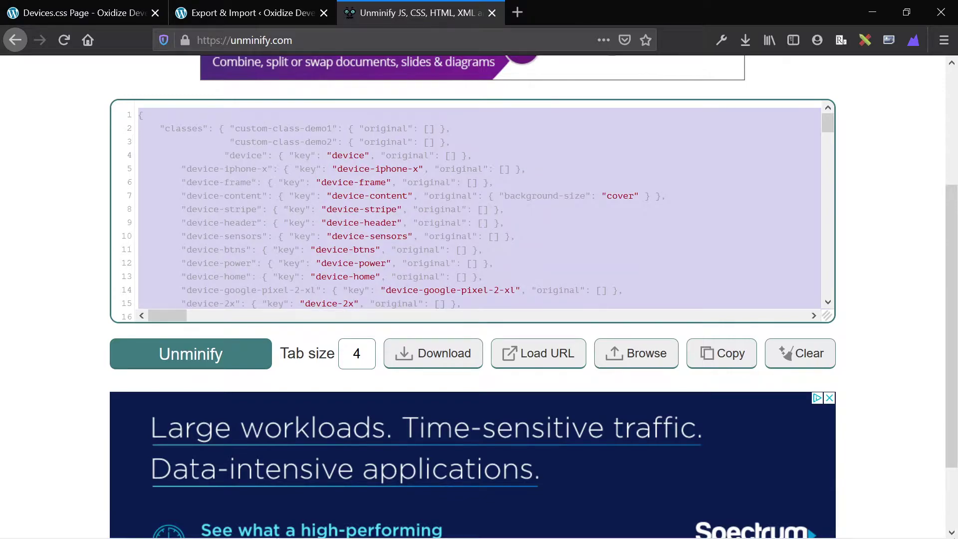
scroll(479, 209, "down", 20)
scroll(479, 209, "down", 5)
scroll(479, 150, "up", 6)
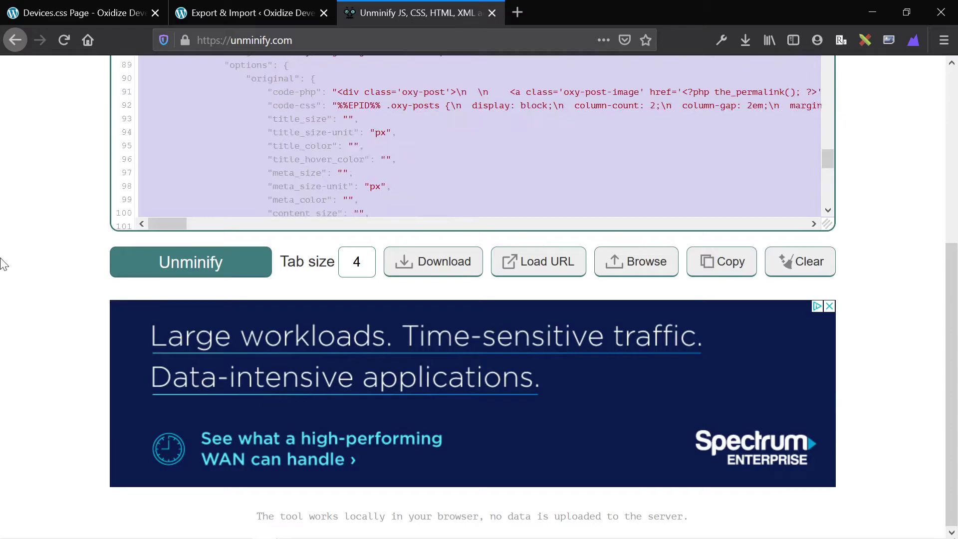
scroll(25, 300, "up", 5)
scroll(479, 339, "up", 15)
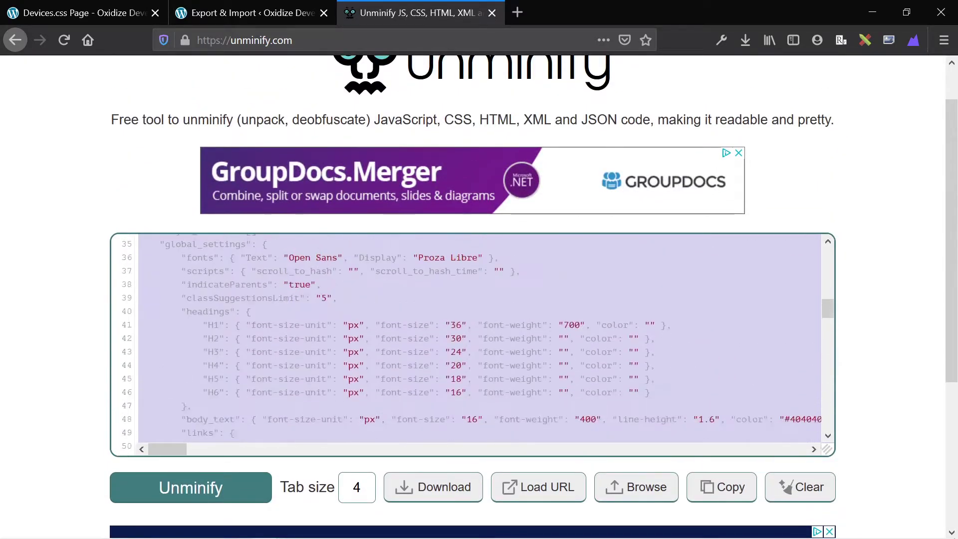
scroll(206, 378, "up", 10)
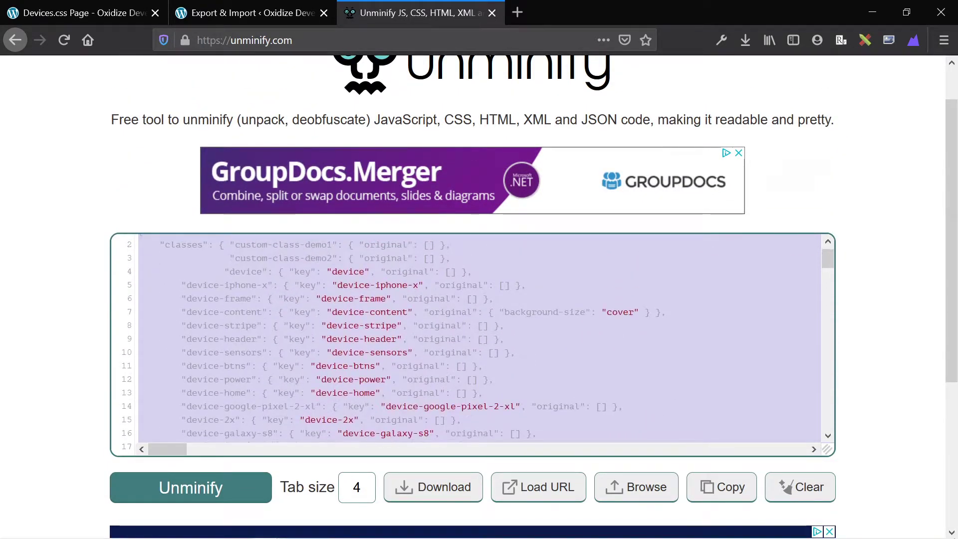
Step: Paste the merged JSON into the Import field of the Oxygen Export & Import page and submit it without importing global colors
key("ctrl+Page_Up")
scroll(329, 406, "down", 2)
left_click(329, 399)
key("ctrl+v")
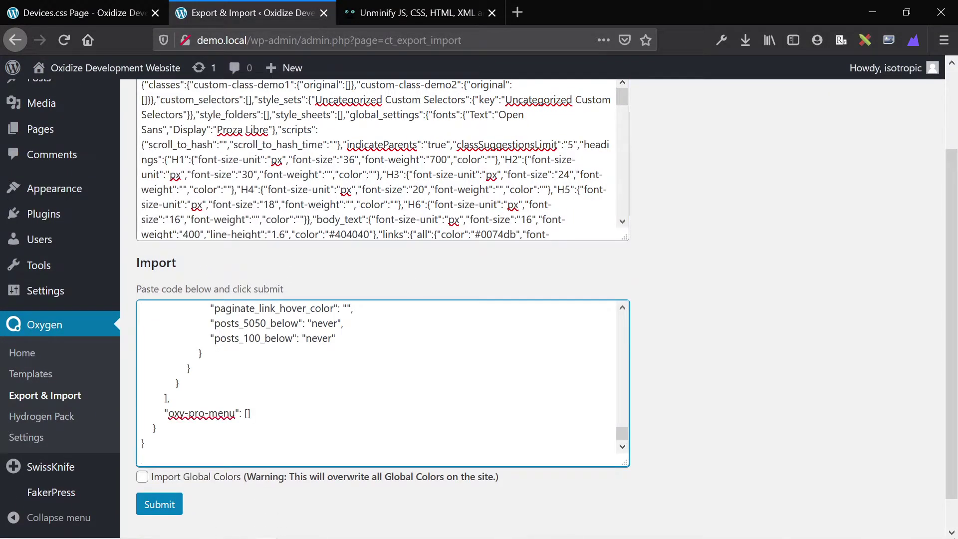
left_click(393, 234)
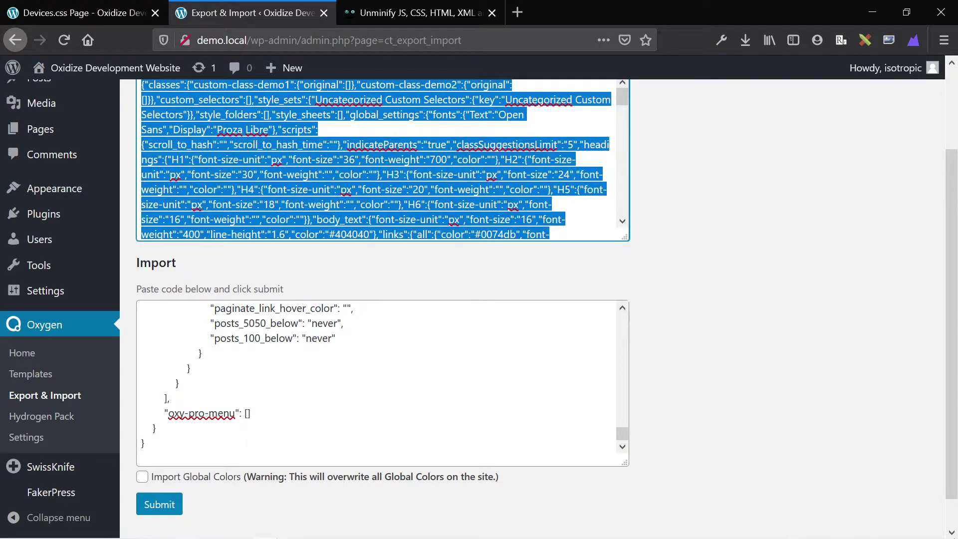
left_click(630, 251)
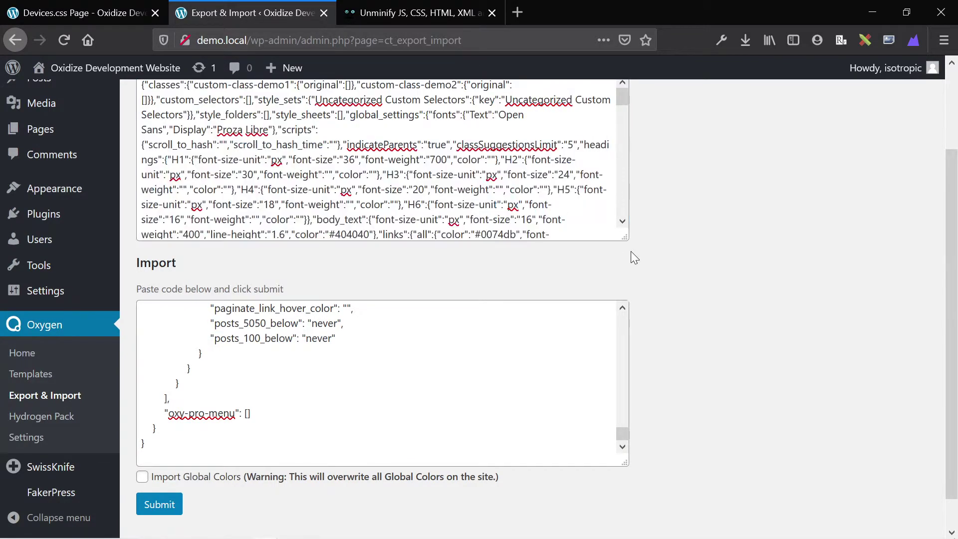
left_click(158, 505)
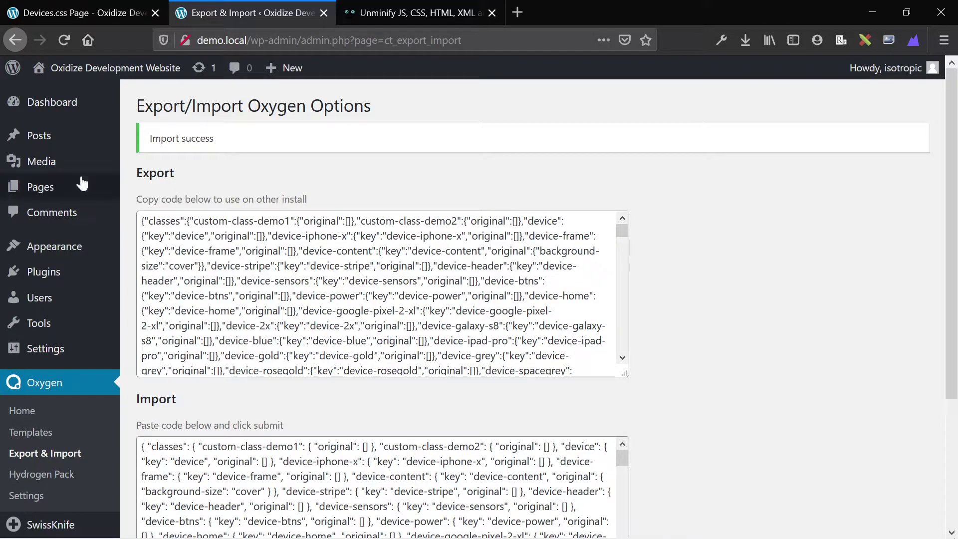
Step: Open the Pages list in a separate browser tab, then create and publish a new page titled "temp"
mouse_move(29, 144)
mouse_move(38, 184)
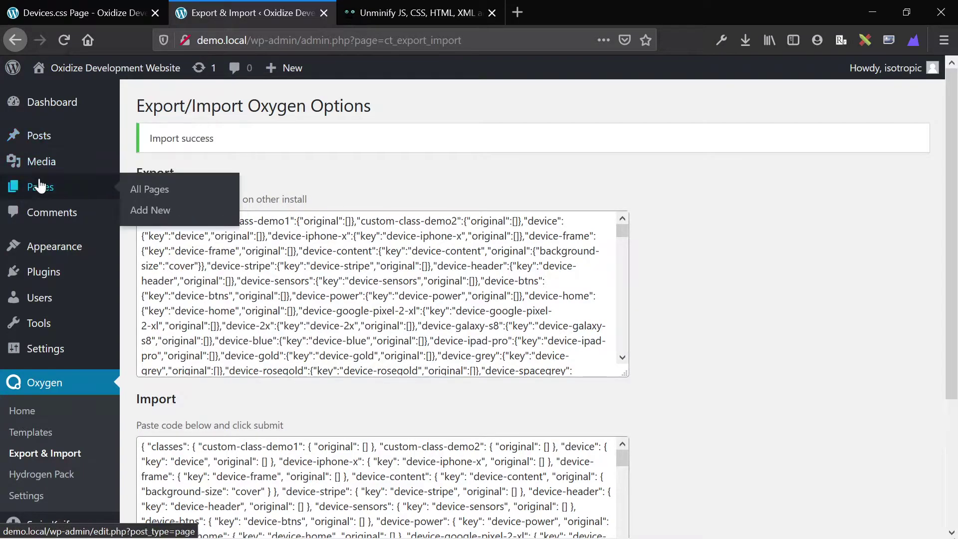
middle_click(150, 191)
key("ctrl+Tab")
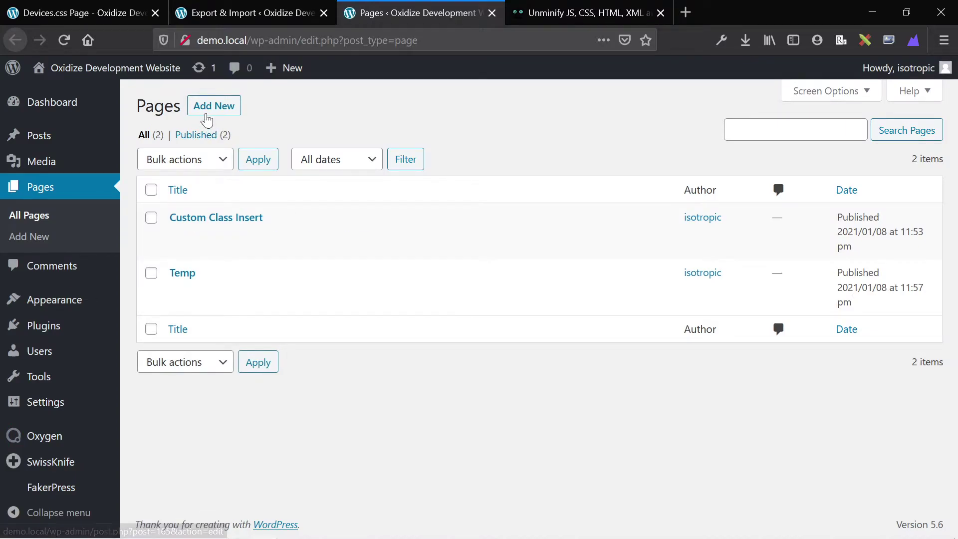
left_click(207, 115)
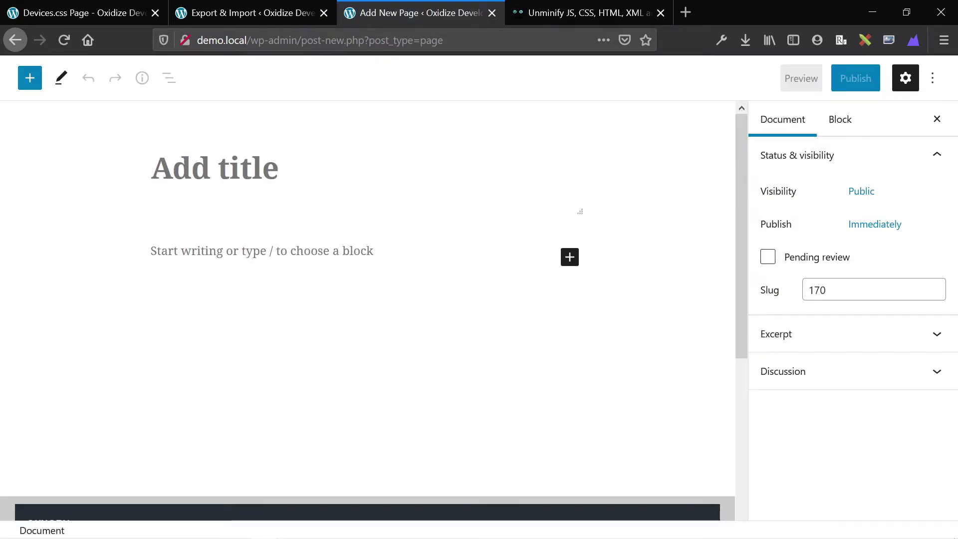
type("temp")
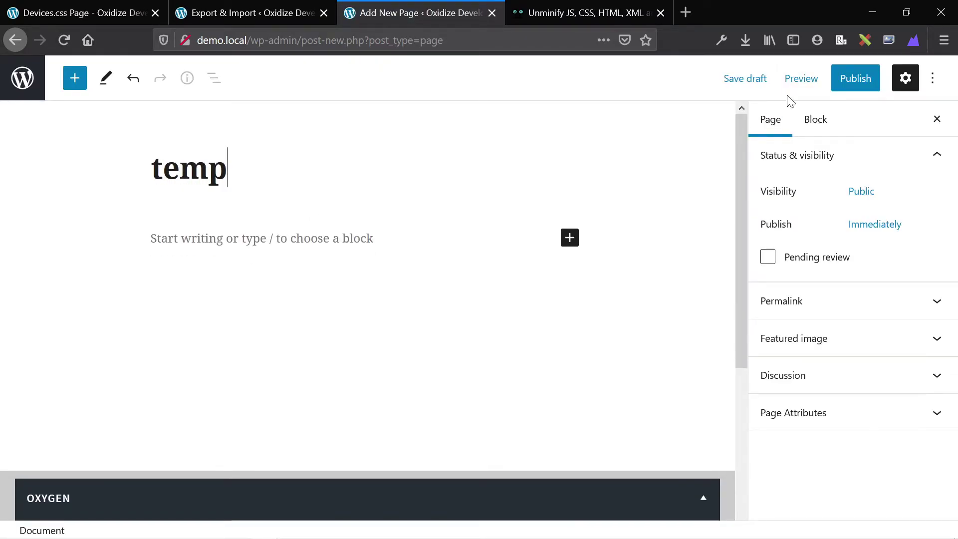
left_click(844, 80)
left_click(815, 82)
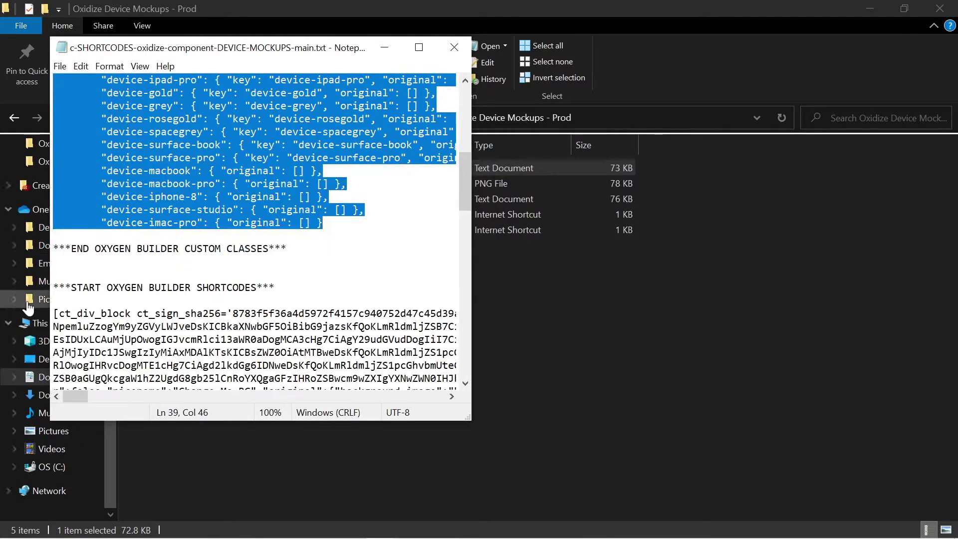
Step: Copy the whole Oxygen Builder shortcodes block between its START and END markers in the shortcodes text file
left_click(100, 301)
scroll(255, 229, "down", 6)
scroll(254, 230, "down", 15)
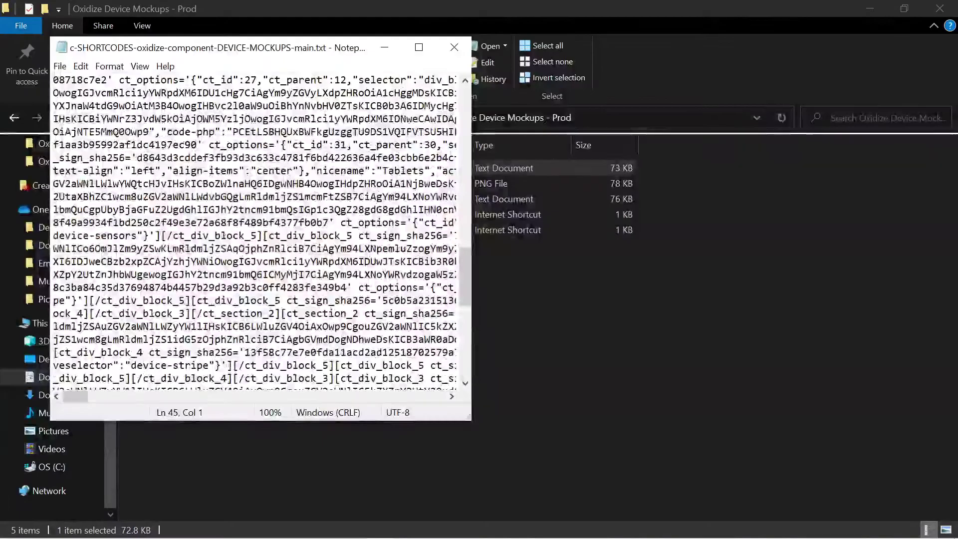
left_click(53, 352, "shift")
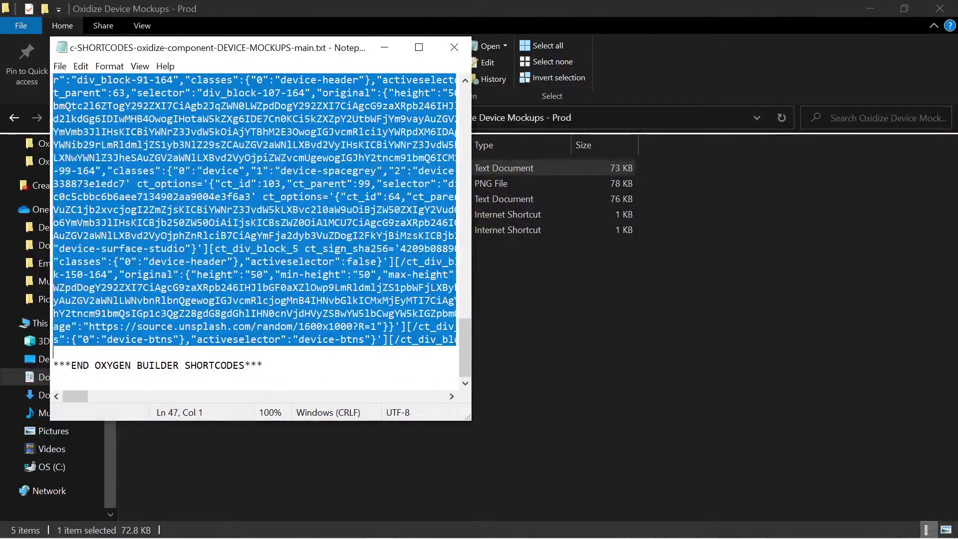
scroll(254, 229, "up", 15)
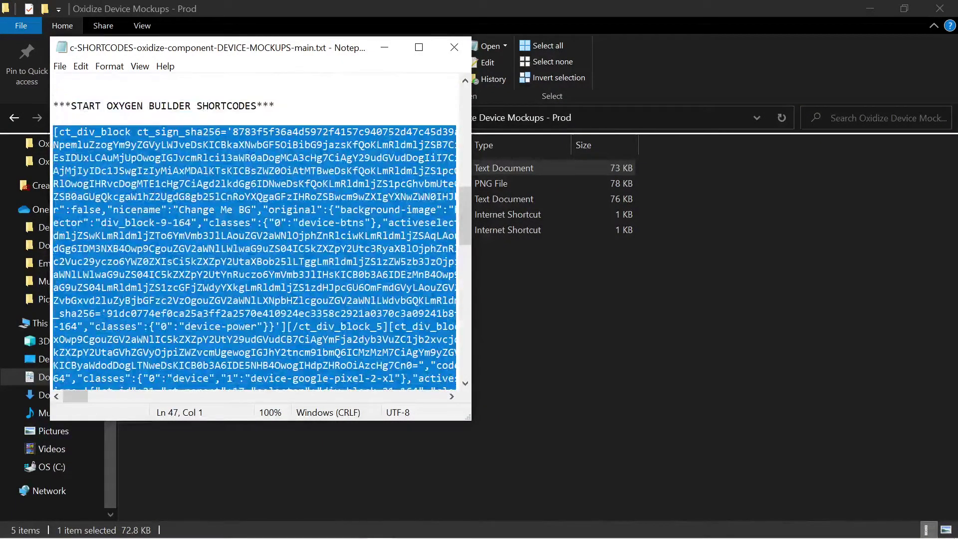
scroll(254, 229, "down", 15)
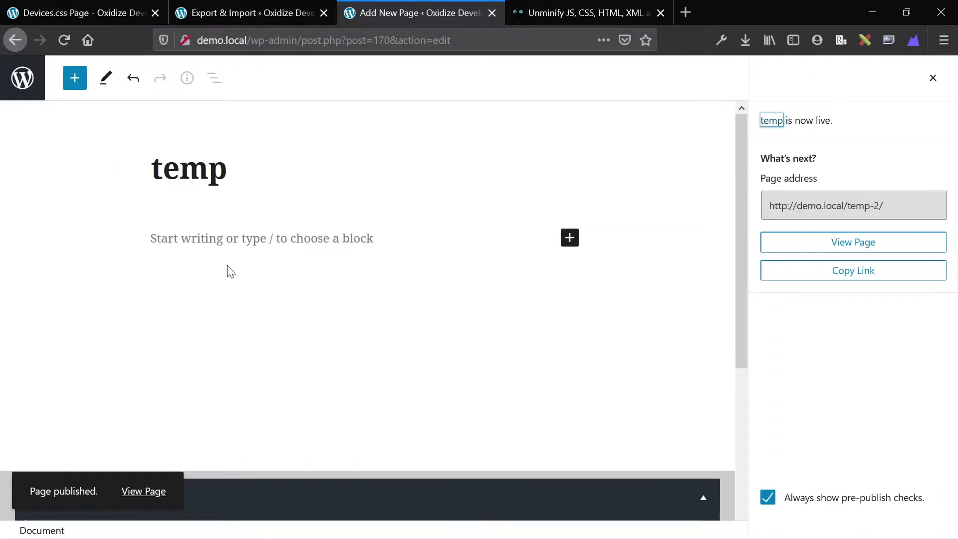
Step: Paste the copied code into the Oxygen Shortcodes field of the temp page and update the page
scroll(239, 320, "down", 5)
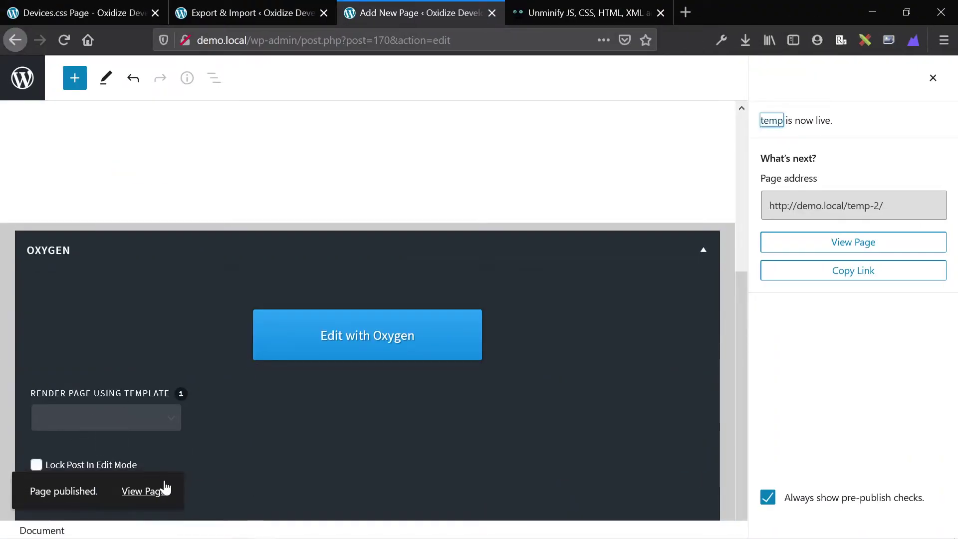
left_click(70, 499)
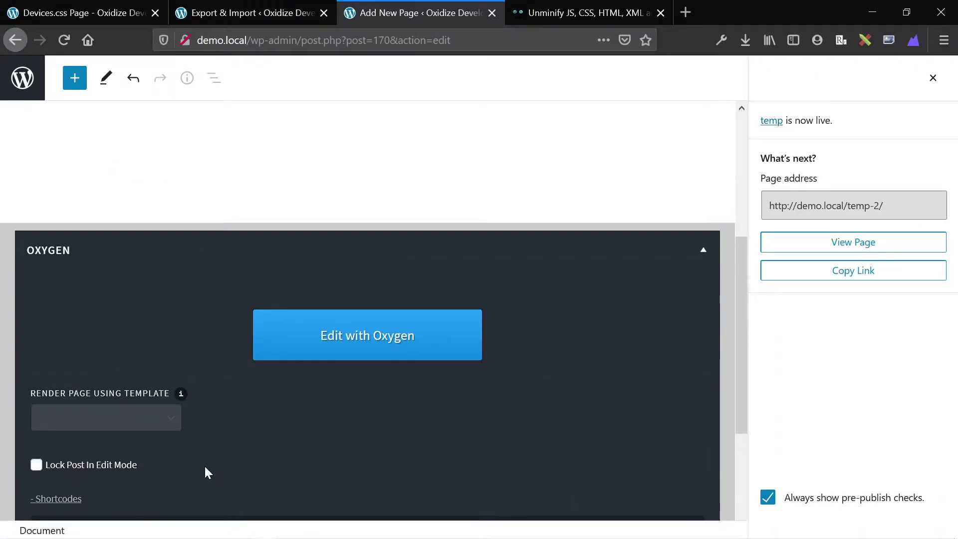
scroll(204, 470, "down", 4)
left_click(204, 471)
key("ctrl+v")
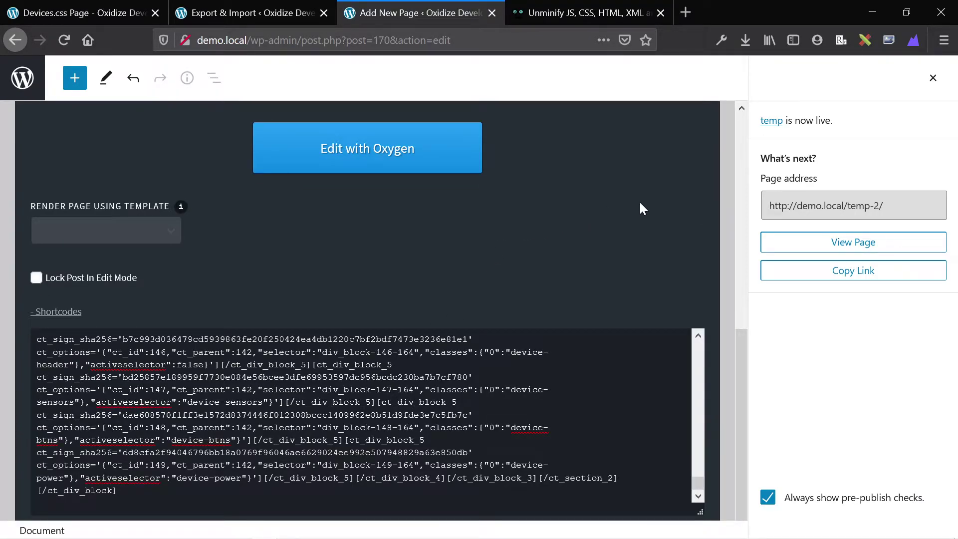
left_click(933, 77)
left_click(853, 78)
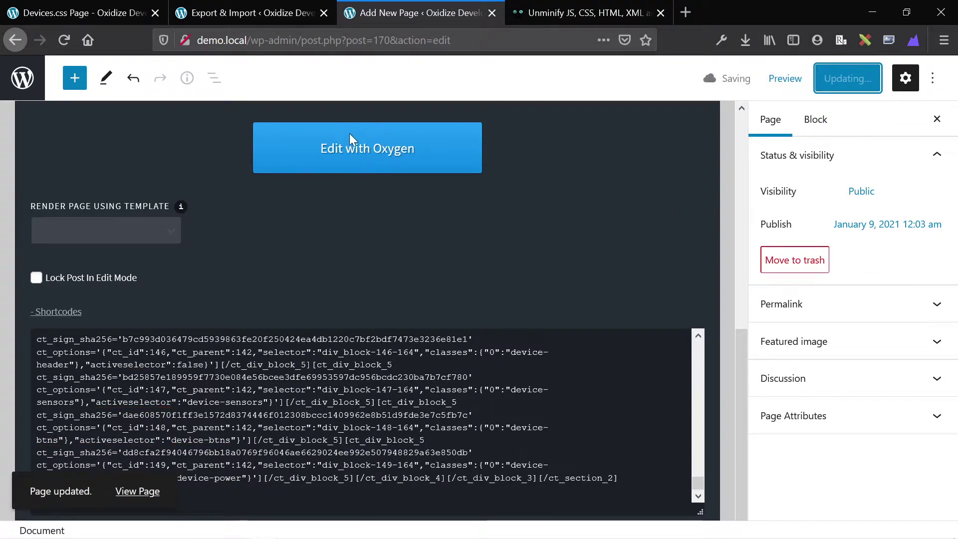
Step: Open the temp page for editing with Oxygen and look over the imported phone, tablet, laptop and desktop mockups
left_click(382, 151)
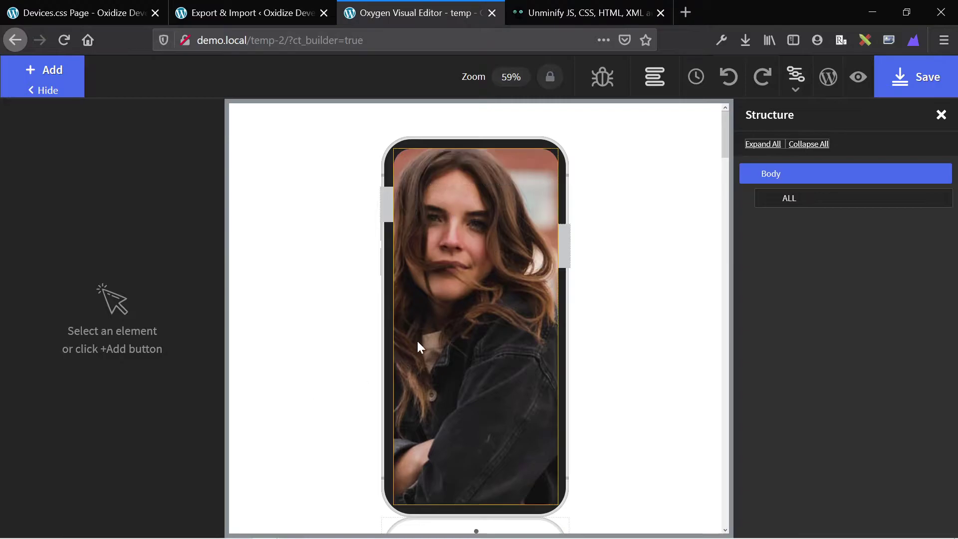
scroll(489, 371, "down", 5)
scroll(489, 370, "down", 15)
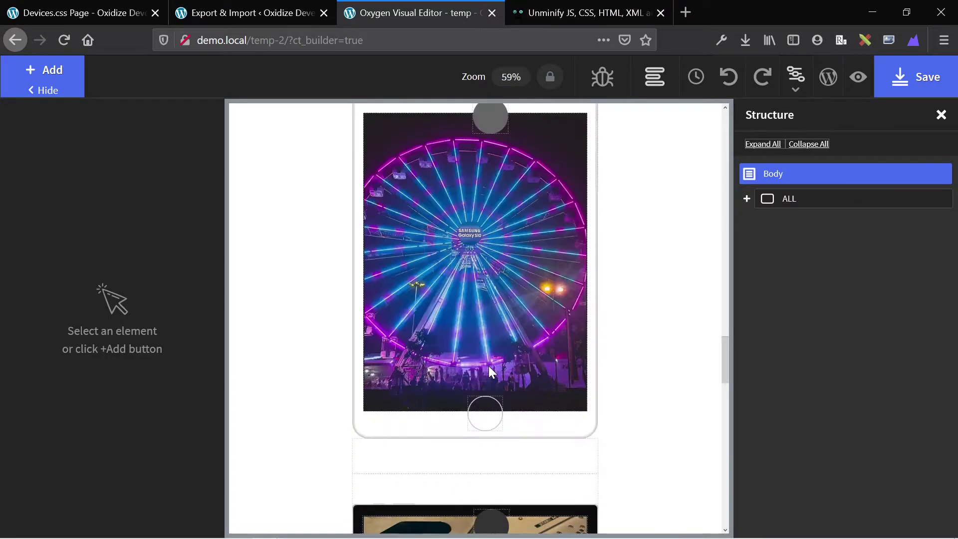
scroll(489, 369, "down", 10)
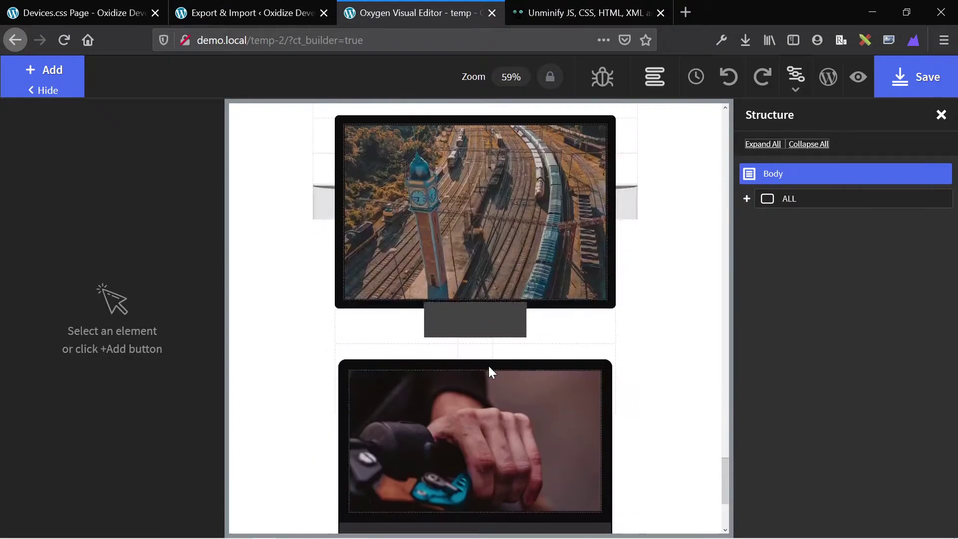
scroll(489, 367, "up", 20)
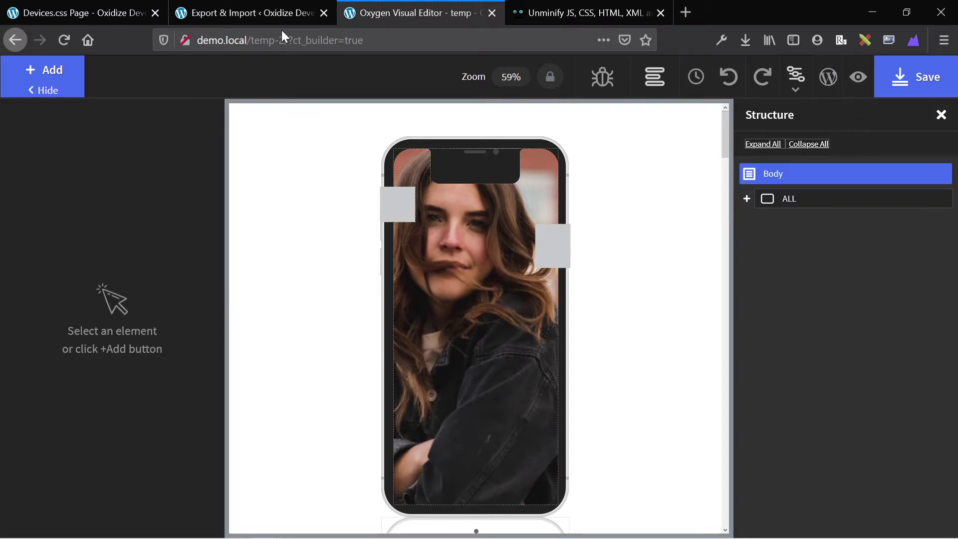
Step: Check the shortcode signature options in Oxygen's Security settings in a separate browser tab, close it and return to the visual editor
left_click(245, 12)
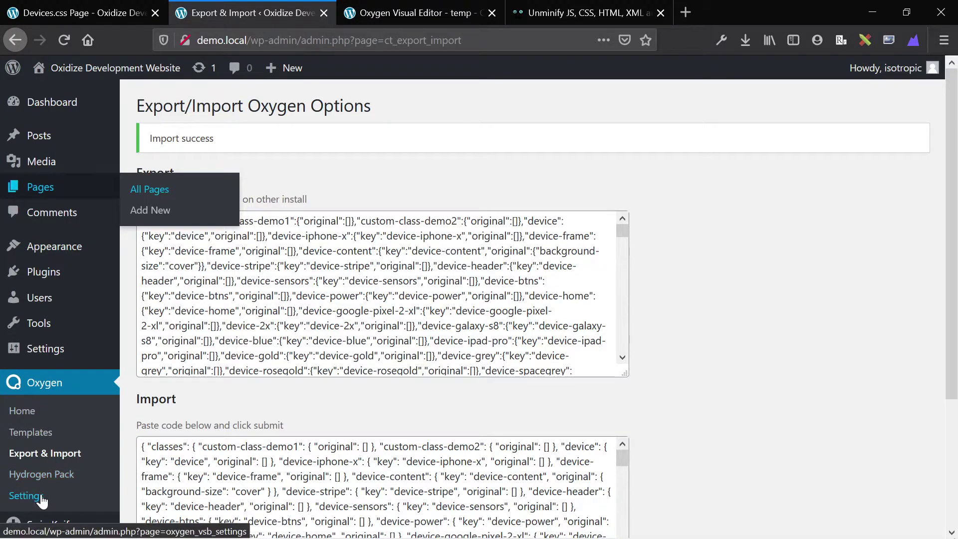
middle_click(25, 495)
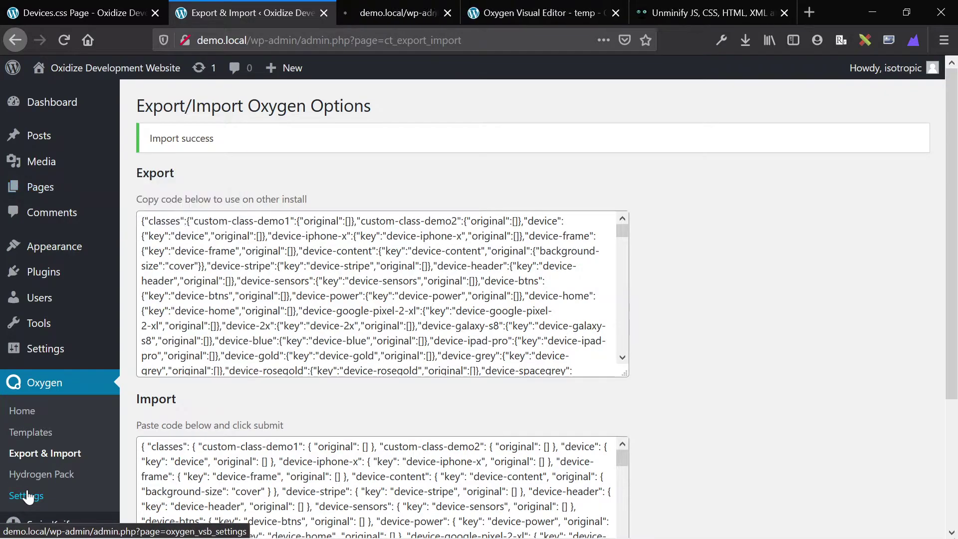
left_click(372, 7)
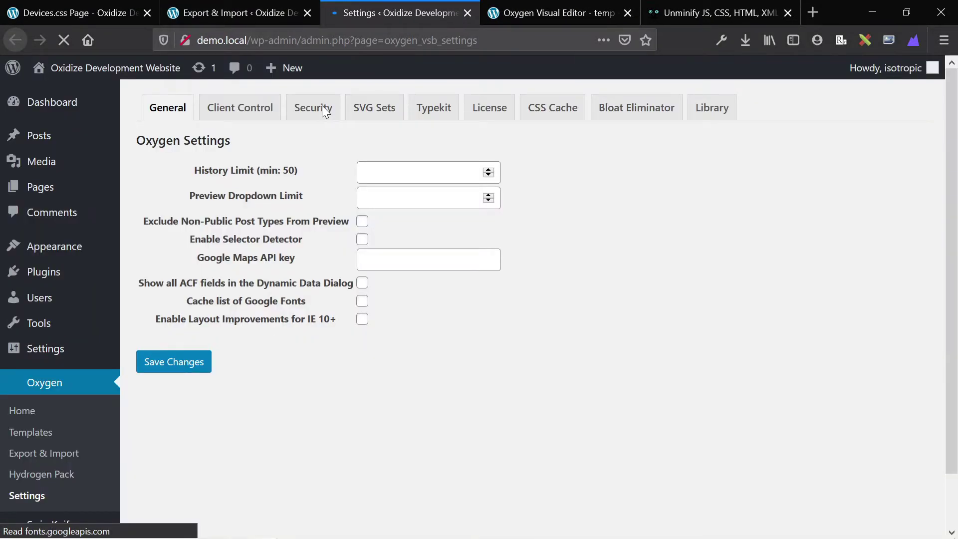
left_click(322, 106)
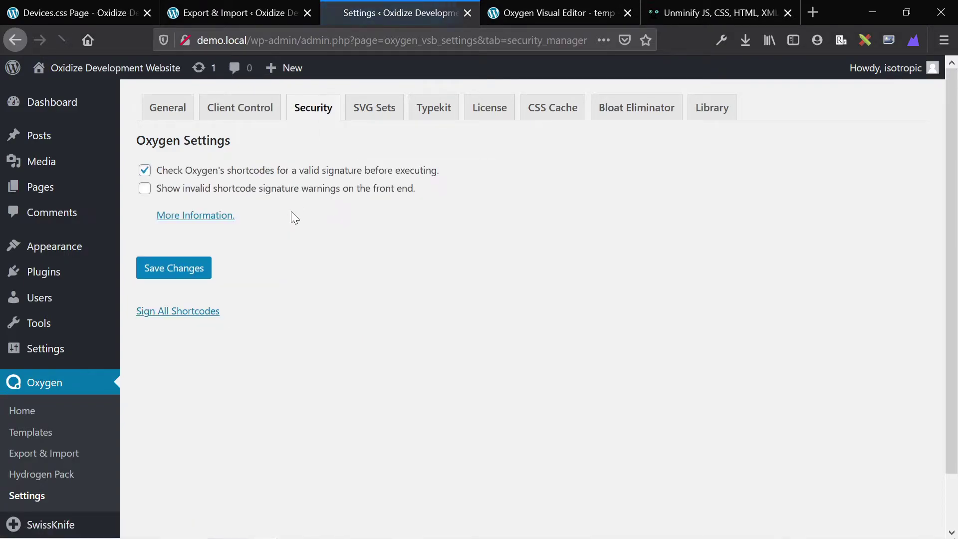
left_click(472, 10)
left_click(406, 10)
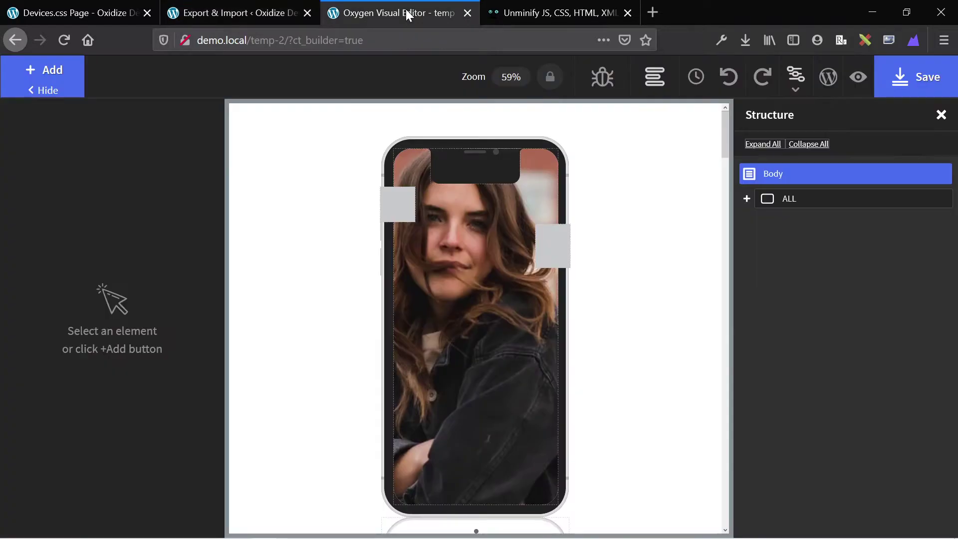
Step: Browse the mockups down to the last desktop device and return to the iPhone X on the canvas
scroll(344, 212, "down", 20)
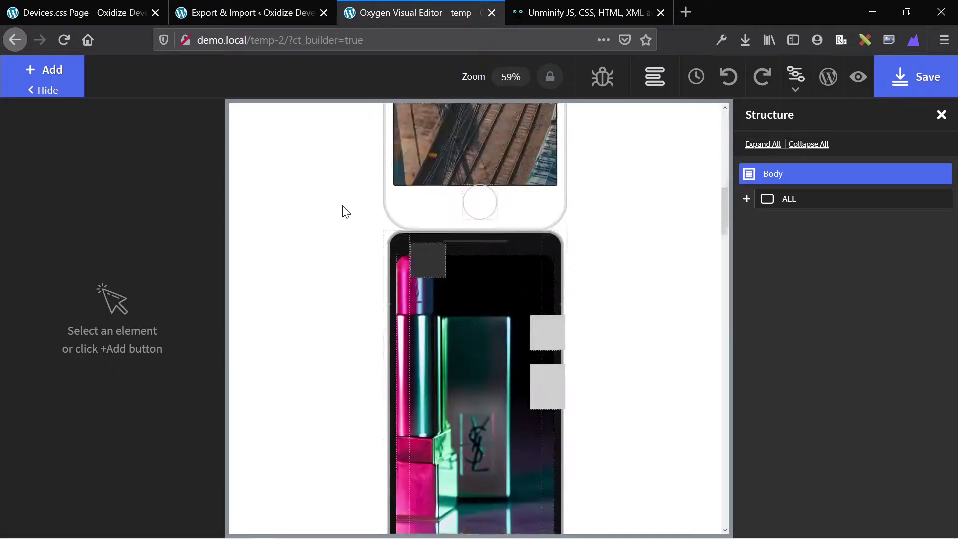
scroll(342, 206, "up", 10)
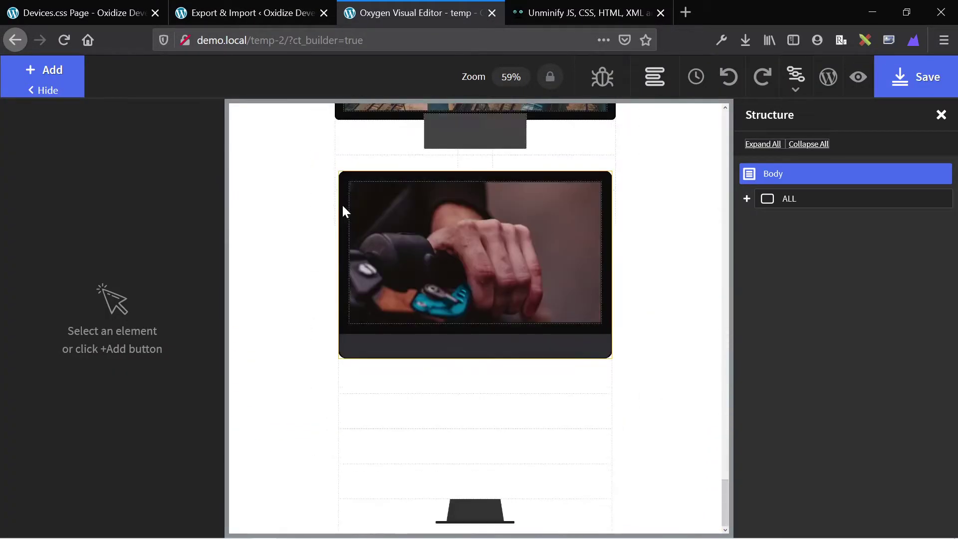
scroll(342, 205, "up", 10)
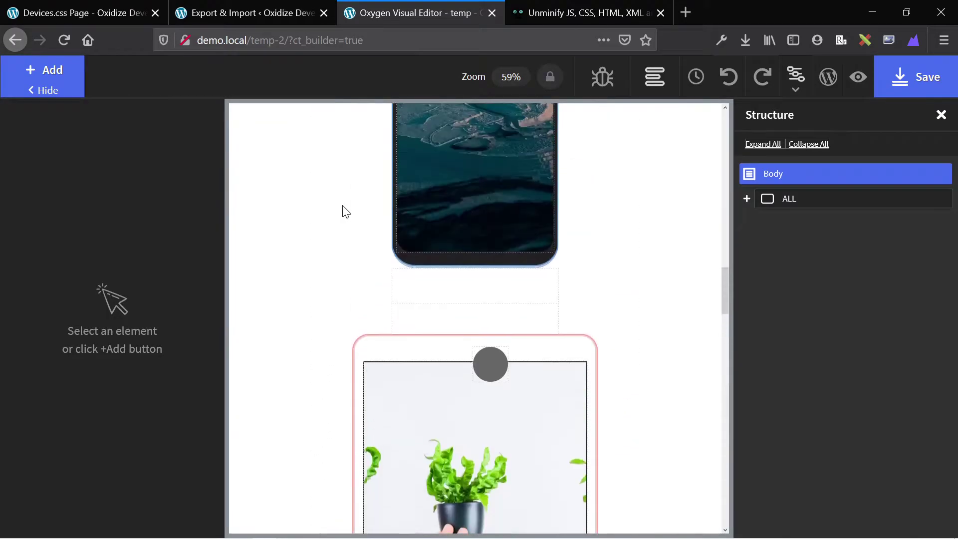
scroll(343, 209, "up", 1)
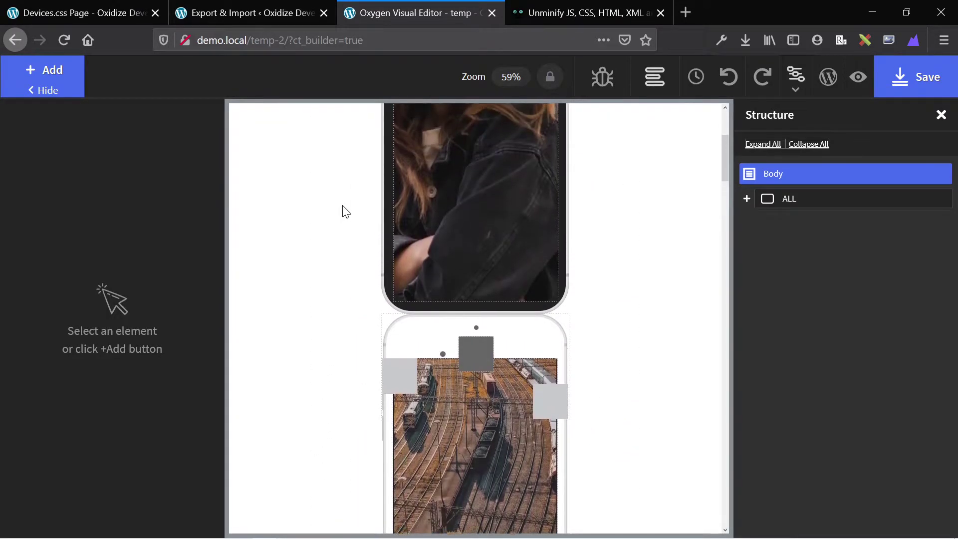
scroll(345, 212, "up", 5)
Step: Inspect the classes of the iPhone X's Change Me BG element, then select the whole iPhone X container and collapse it in the structure
left_click(474, 254)
left_click(118, 159)
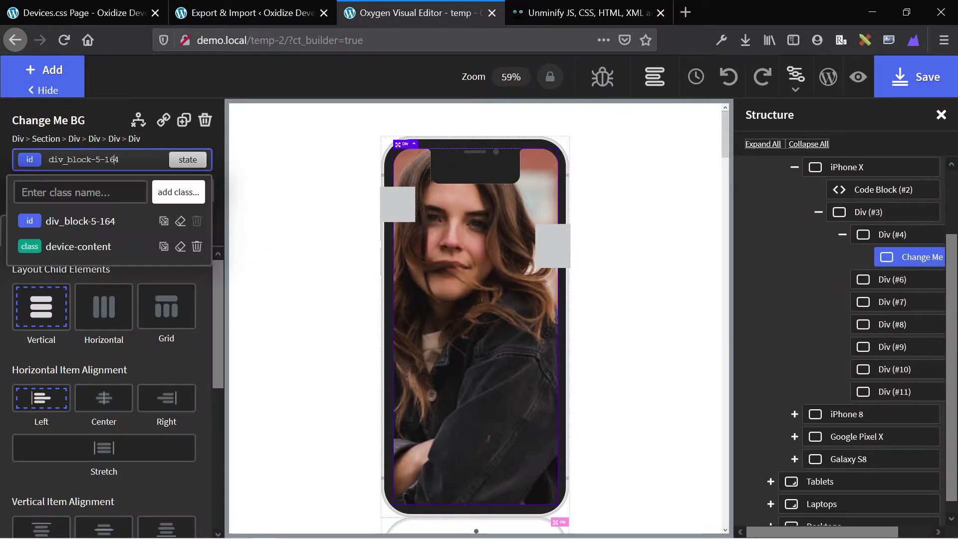
left_click(295, 272)
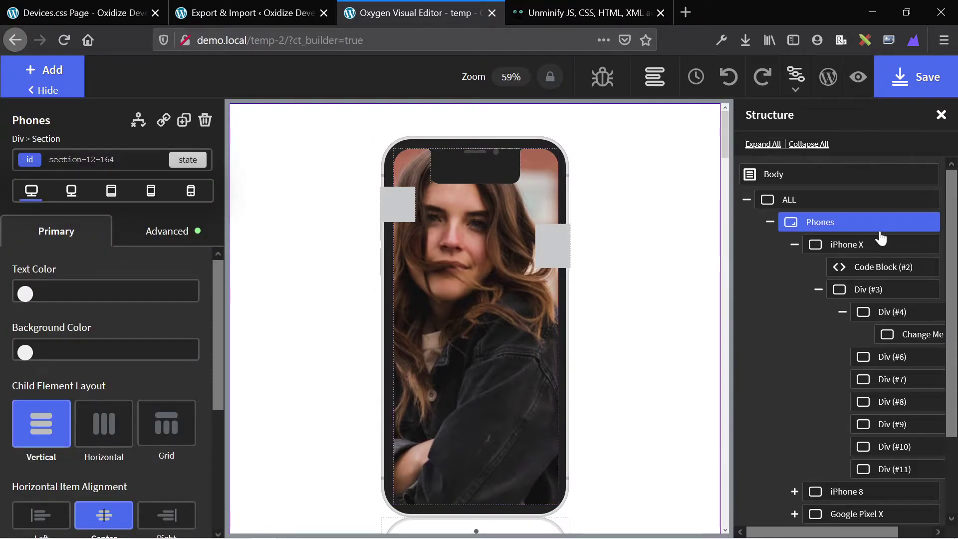
left_click(866, 255)
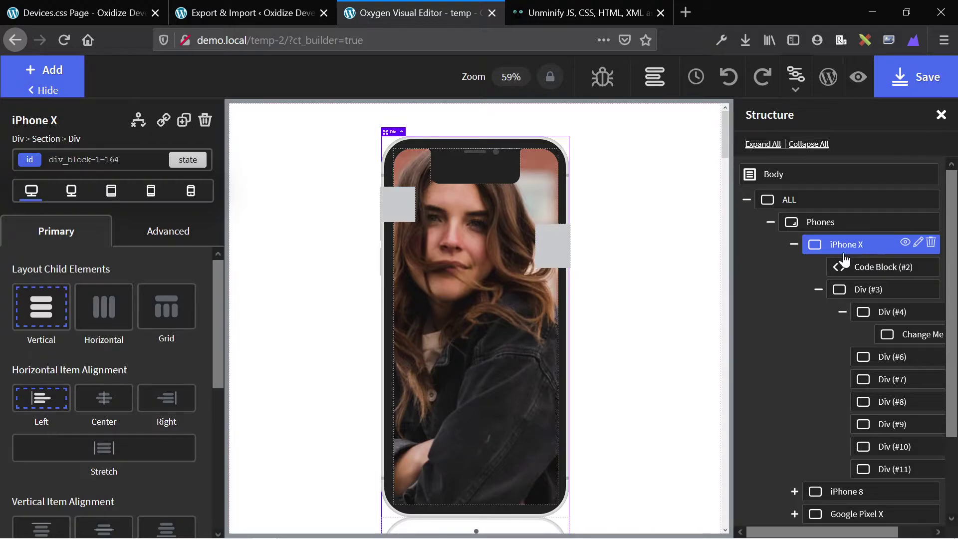
left_click(795, 246)
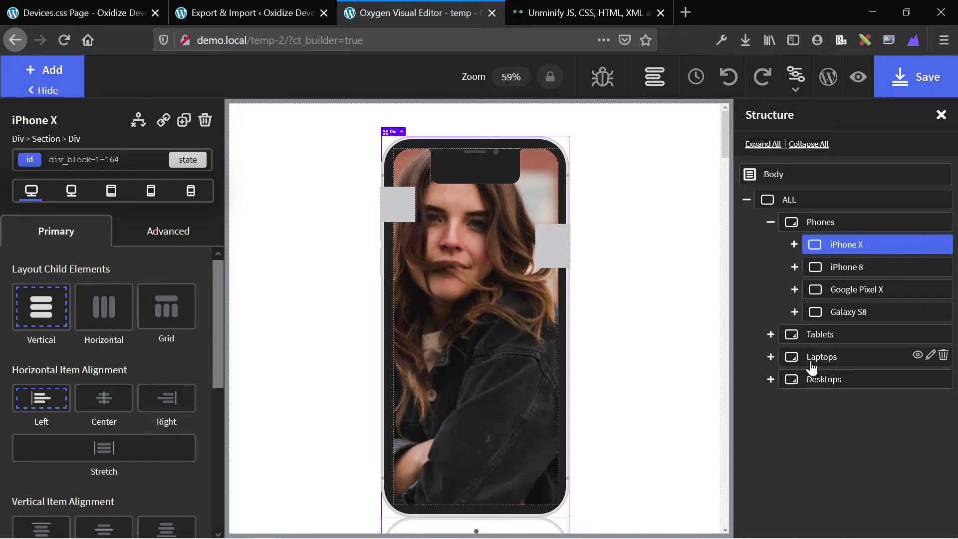
Step: Make the MacBook Pro Apple element in the Laptops section a re-usable component named "MacBook Apple"
left_click(771, 356)
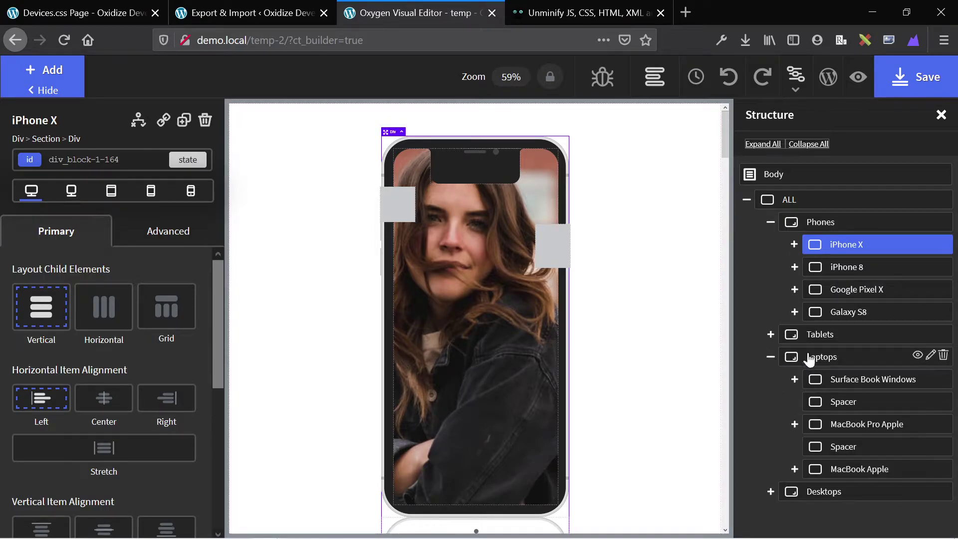
left_click(831, 428)
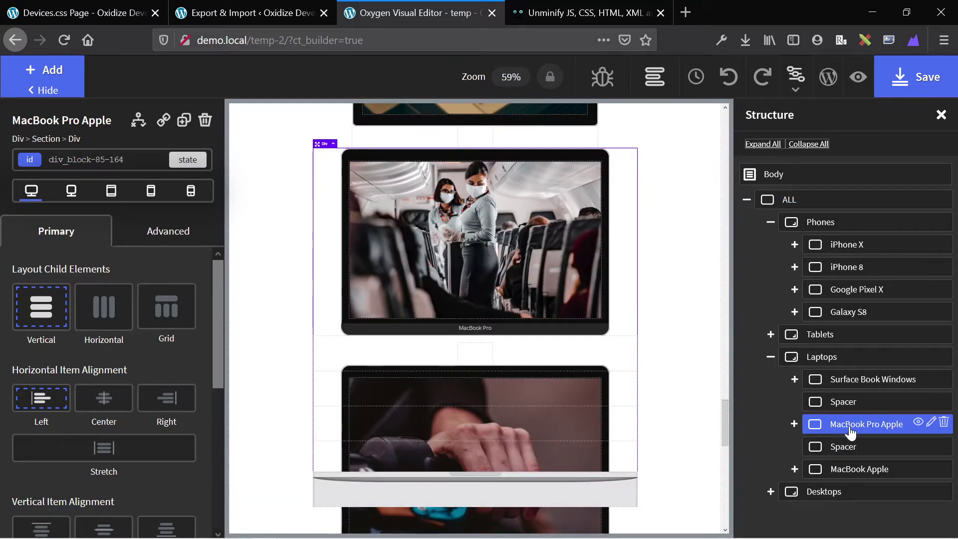
left_click(931, 423)
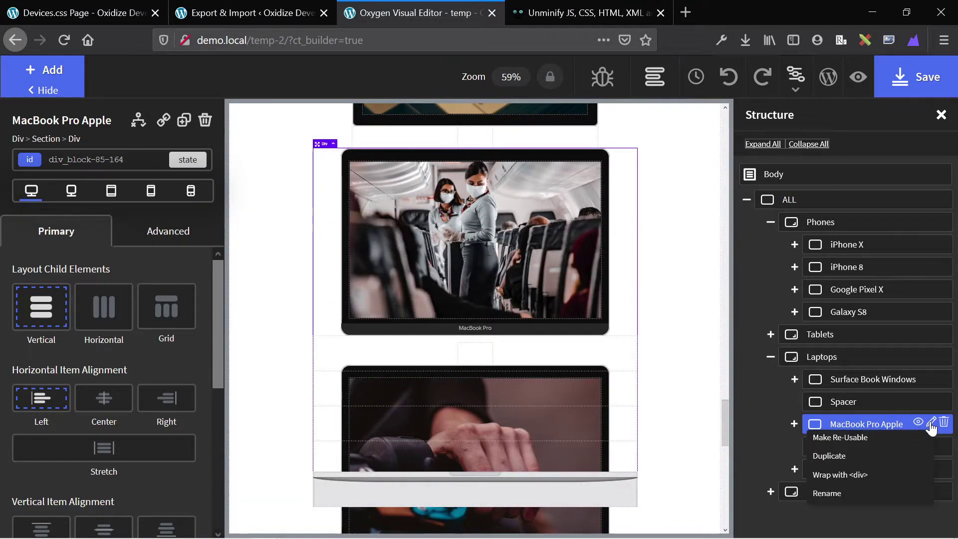
left_click(857, 439)
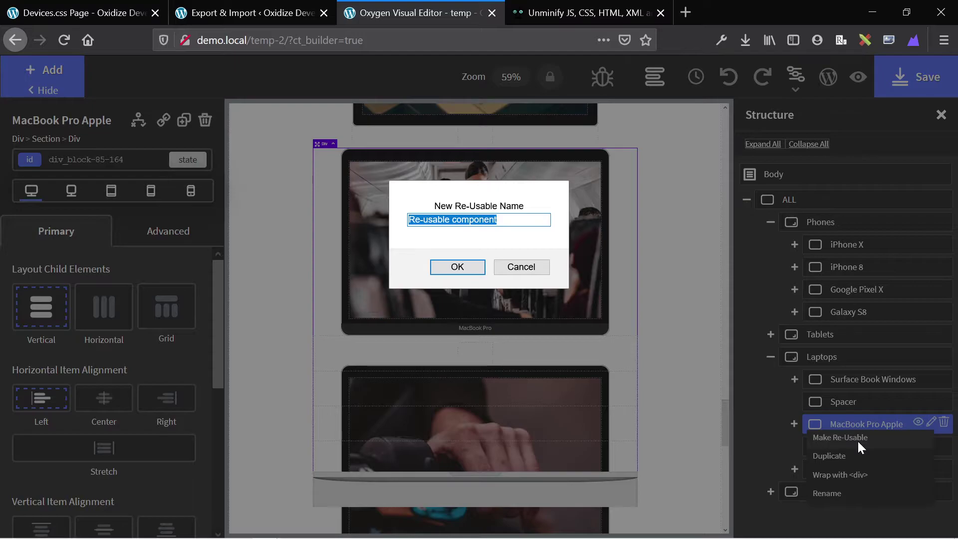
type("Ma")
type("cBook Apple")
key("Return")
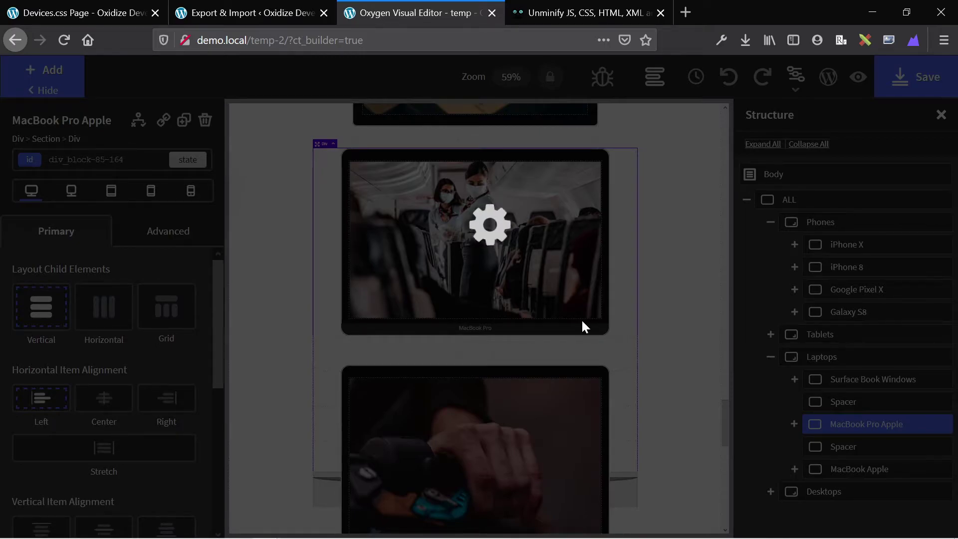
Step: Open a new WordPress post in a separate browser tab from the admin area and switch to it
left_click(196, 7)
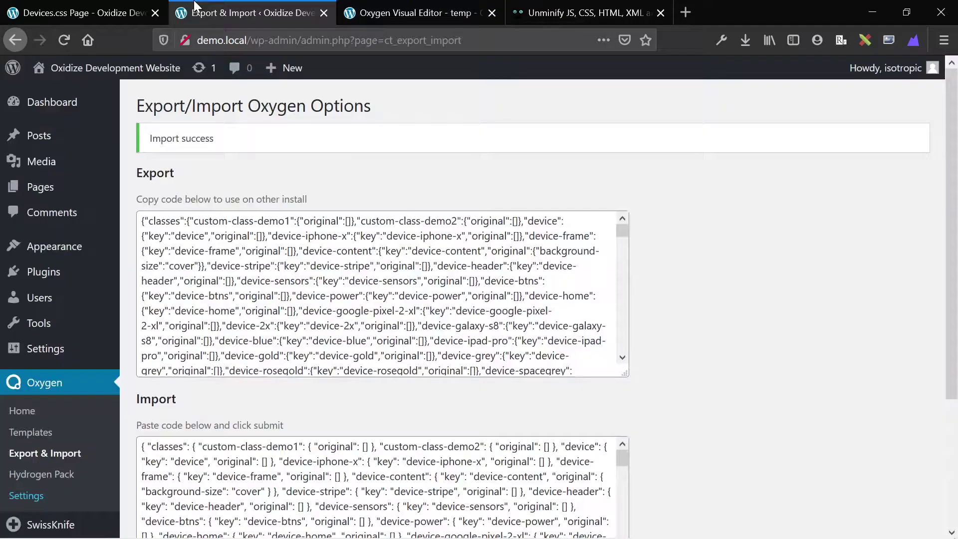
mouse_move(45, 144)
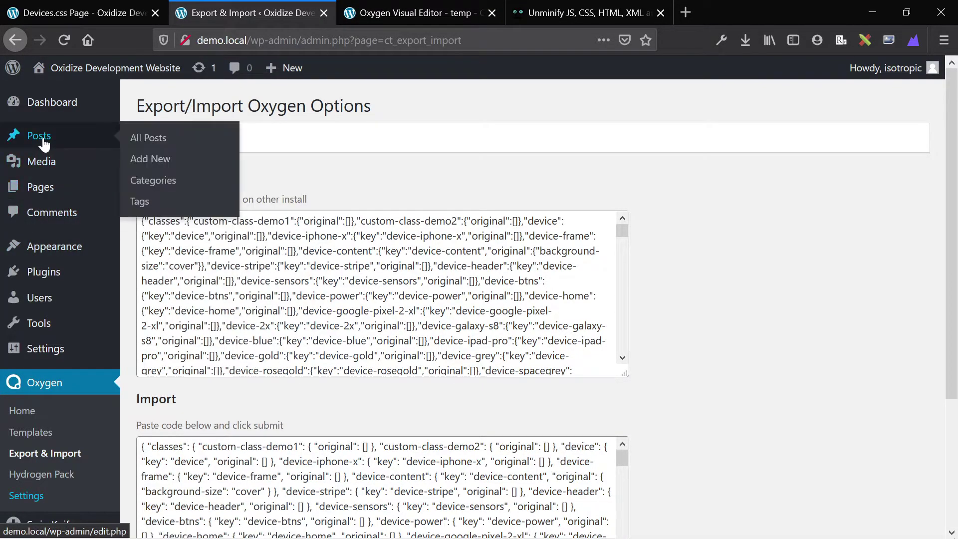
middle_click(144, 158)
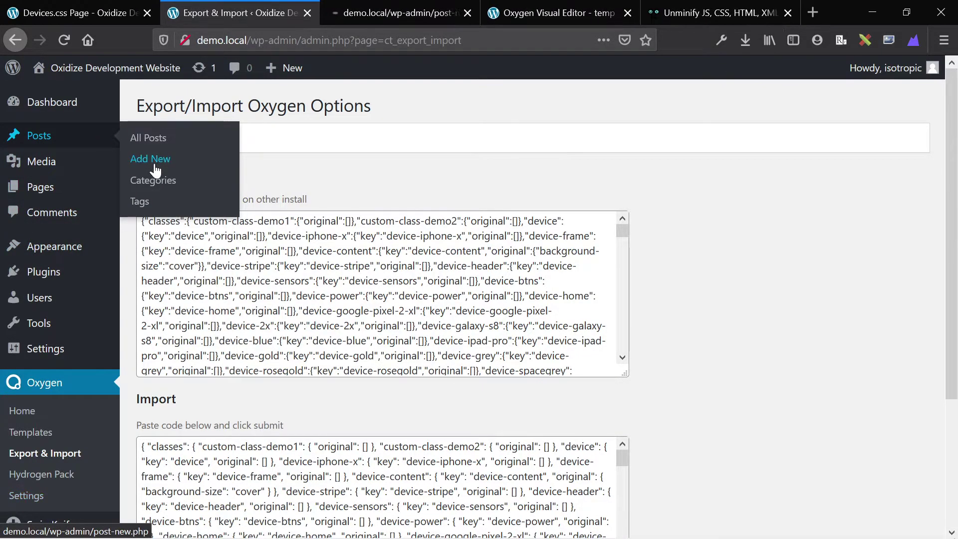
left_click(382, 10)
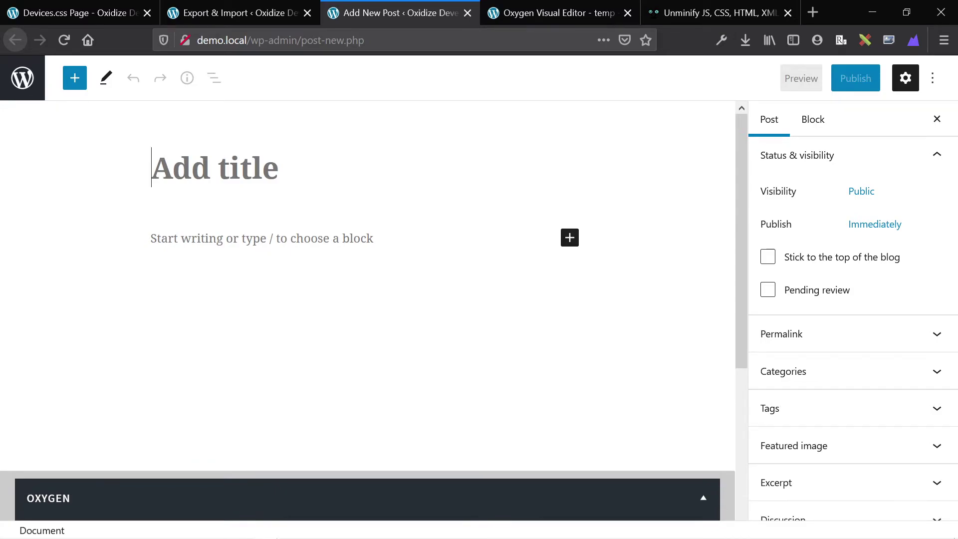
Step: Title the new post "Product Demo" and publish it
type("Produc D")
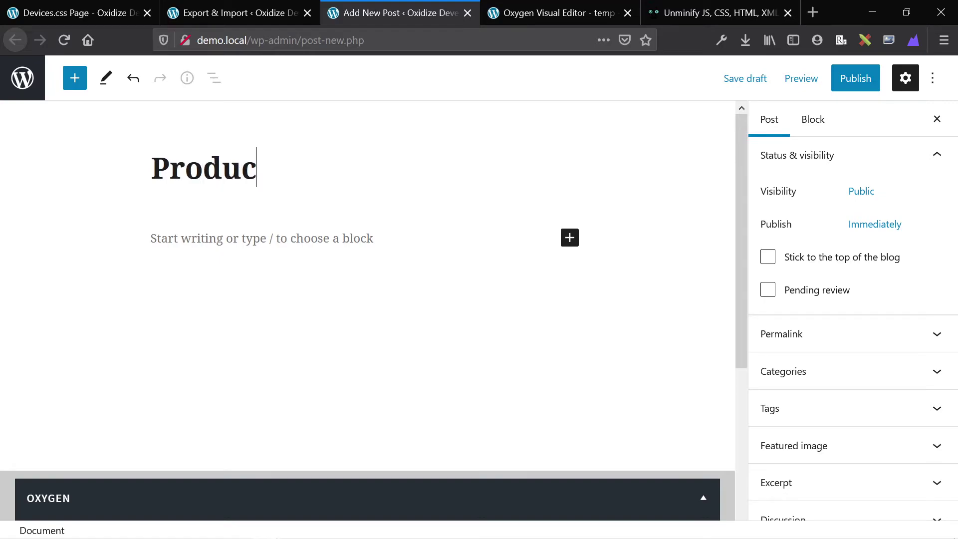
key("BackSpace")
key("BackSpace")
type("t Demo")
key("Return")
left_click(856, 78)
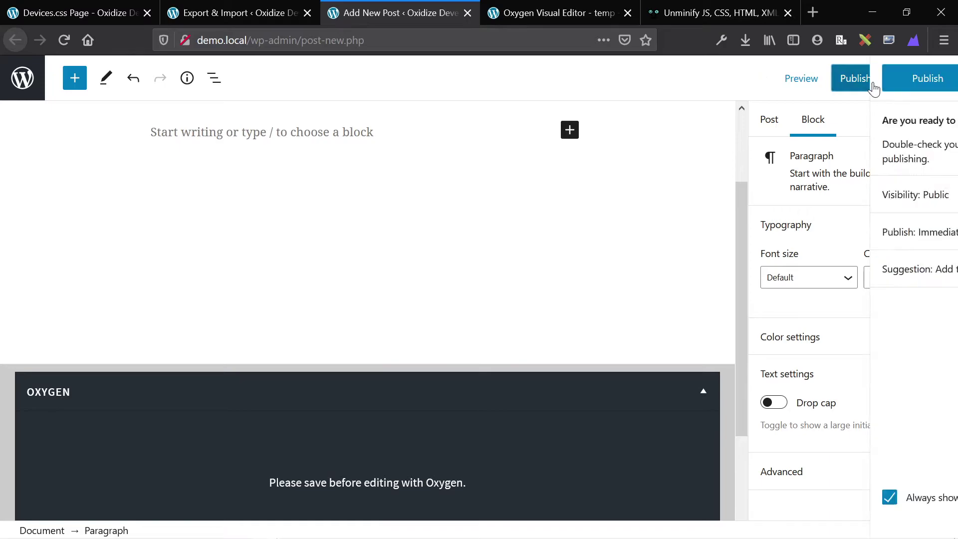
left_click(834, 78)
Step: Open the published Product Demo post for editing in the Oxygen visual editor
scroll(406, 299, "down", 3)
left_click(404, 327)
key("Return")
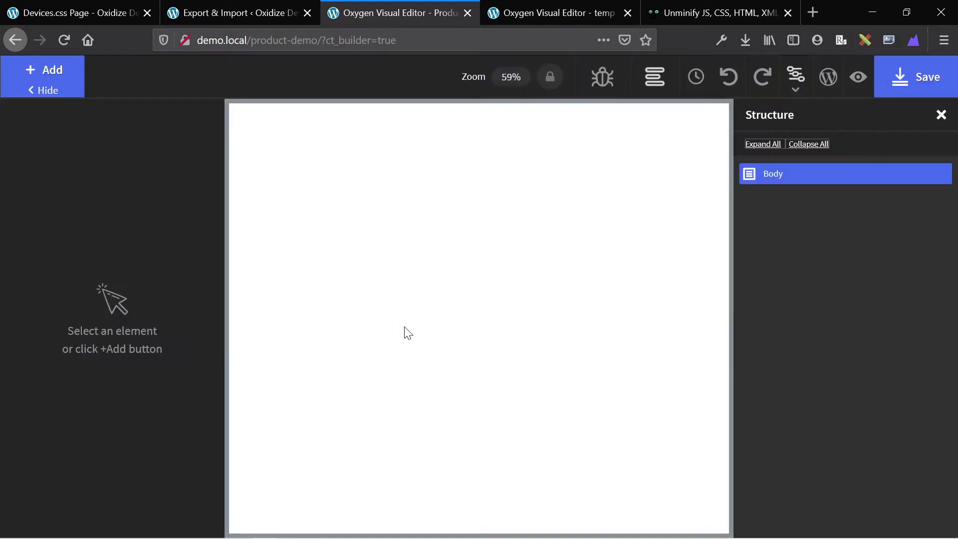
Step: Add a section to the empty page and insert a 40/60 column layout inside it
left_click(68, 88)
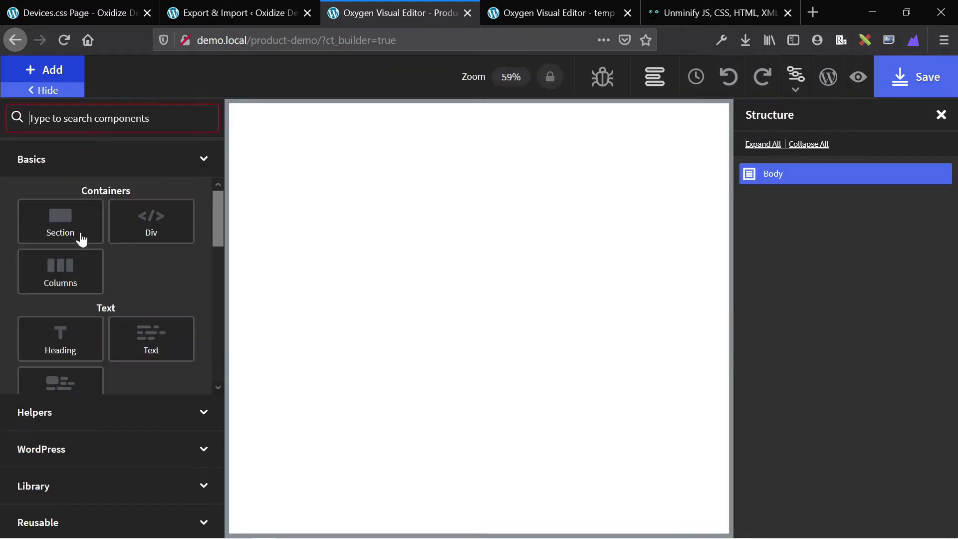
left_click(53, 69)
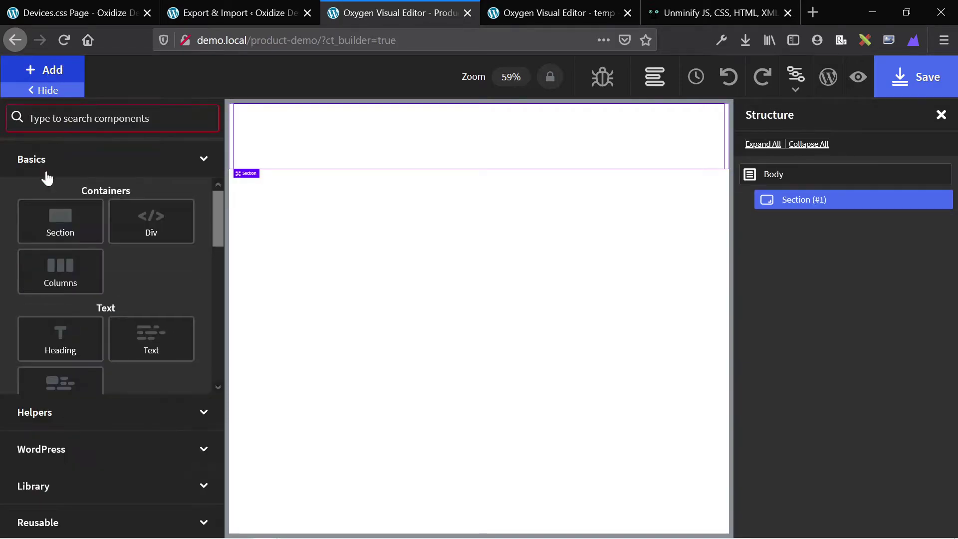
left_click(48, 274)
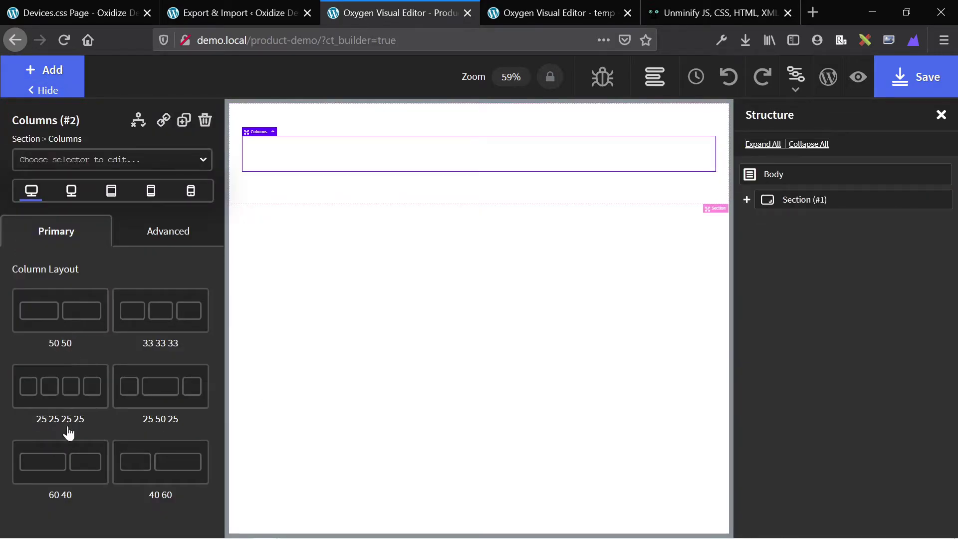
left_click(150, 465)
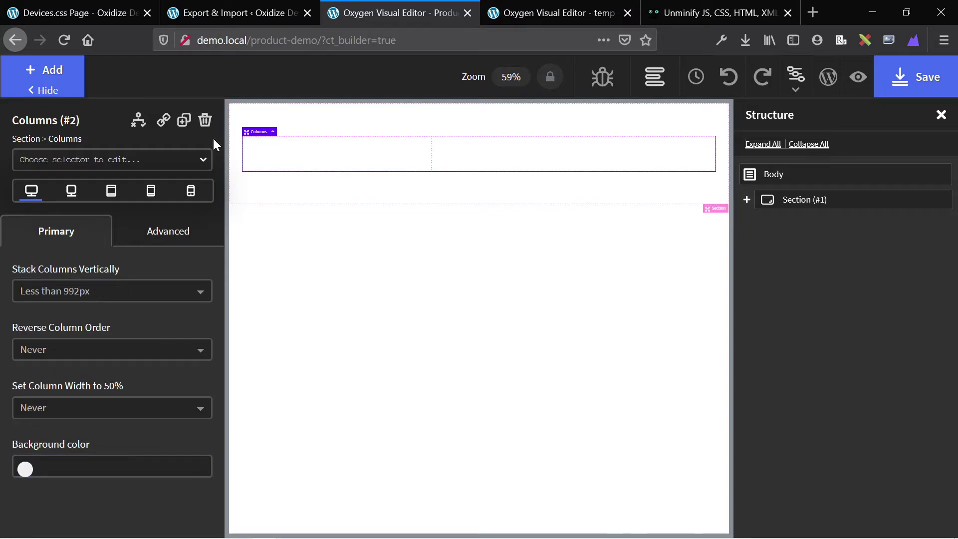
Step: Add a heading reading "Super cool mac" to the narrower column
left_click(252, 146)
left_click(53, 71)
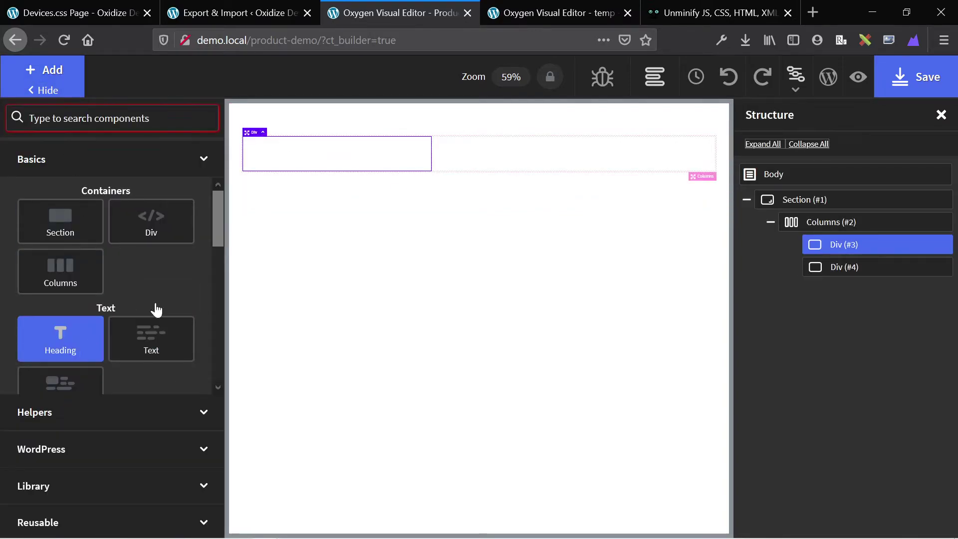
left_click(89, 346)
type("S")
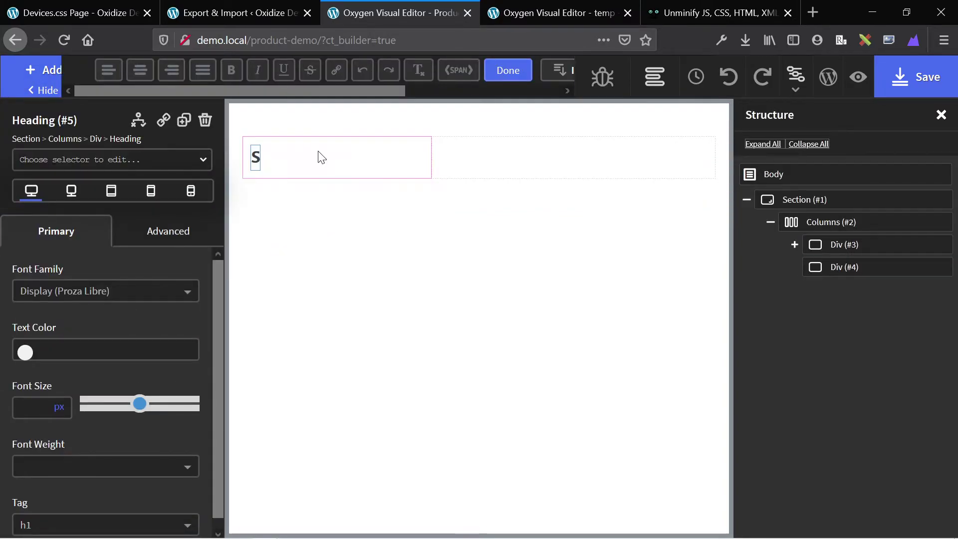
type("uper cool mac")
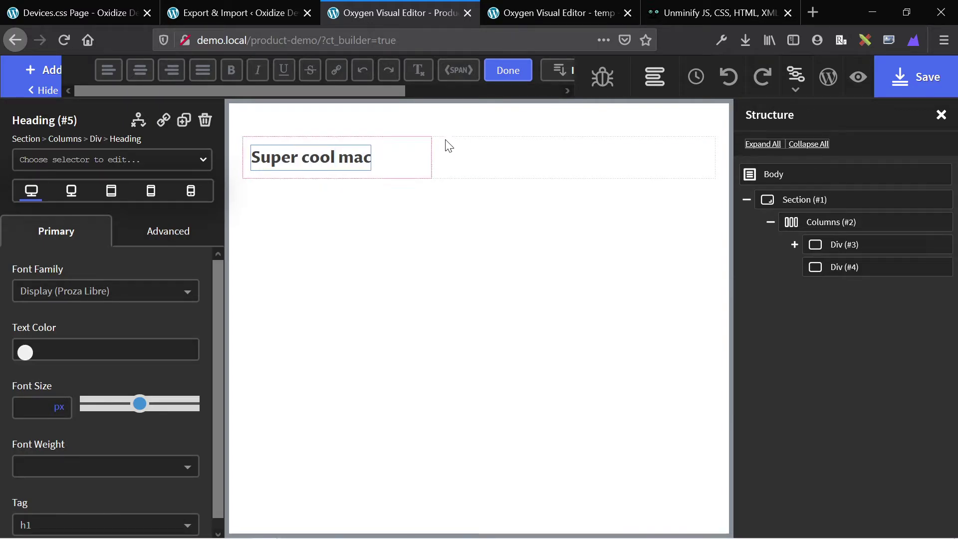
Step: Search the components for "mac" and insert the re-usable MacBook Pro as an editable copy in the wider column
left_click(468, 157)
left_click(61, 71)
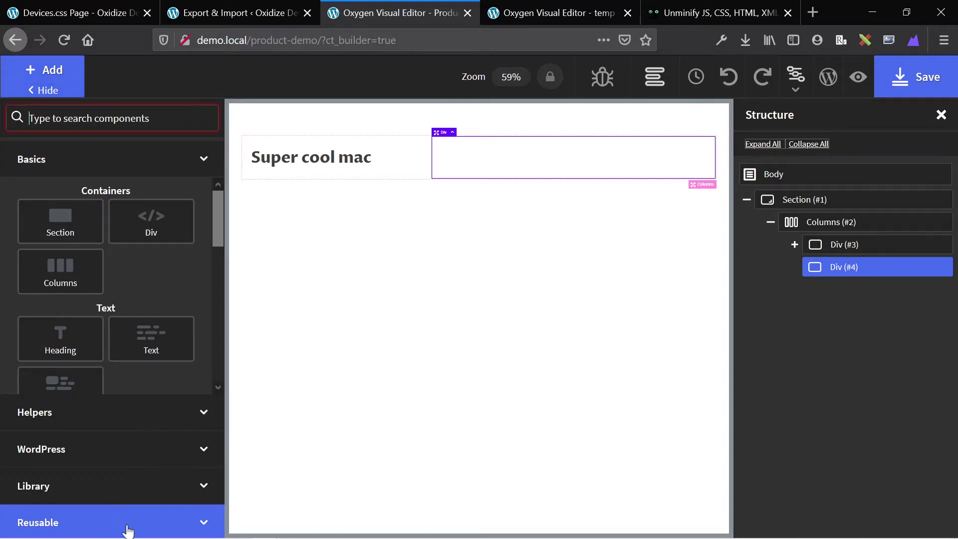
type("mc")
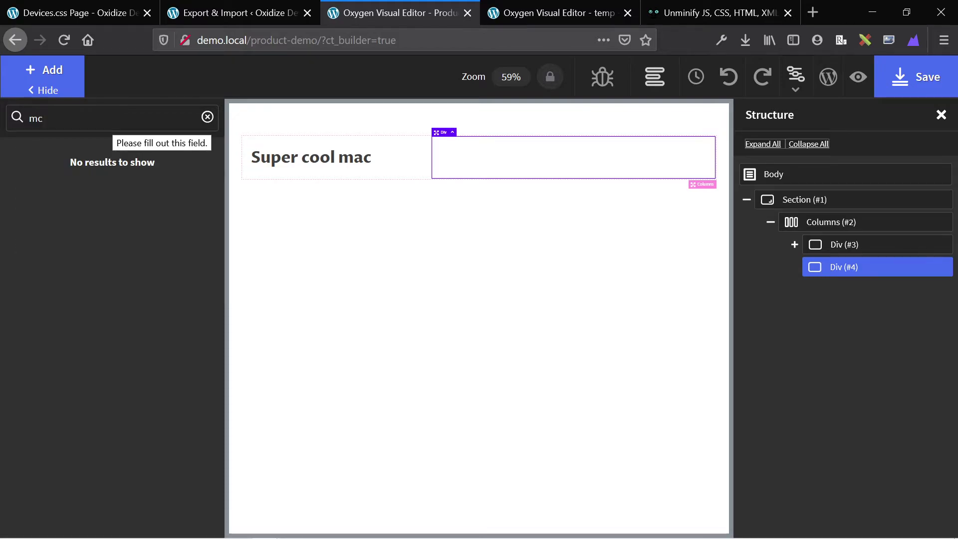
key("BackSpace")
type("ac")
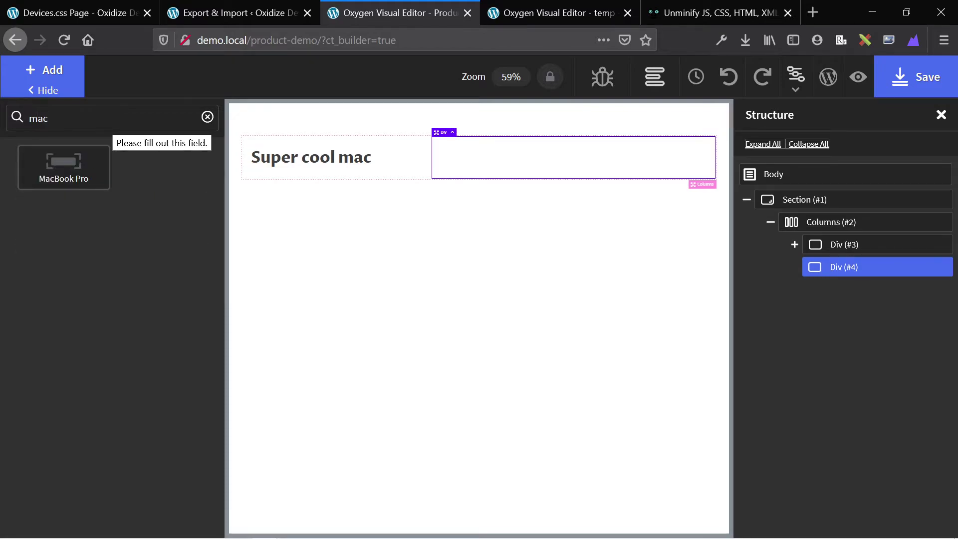
mouse_move(75, 175)
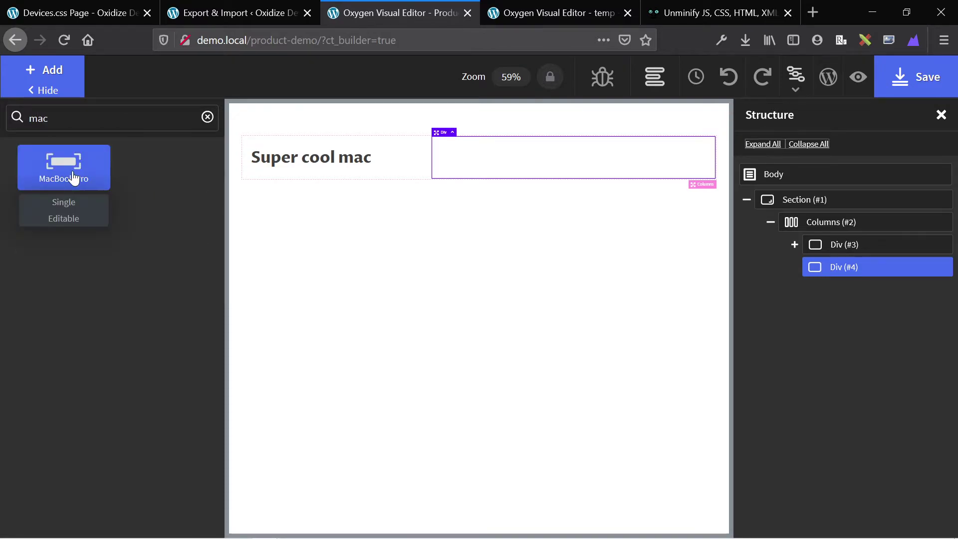
left_click(66, 220)
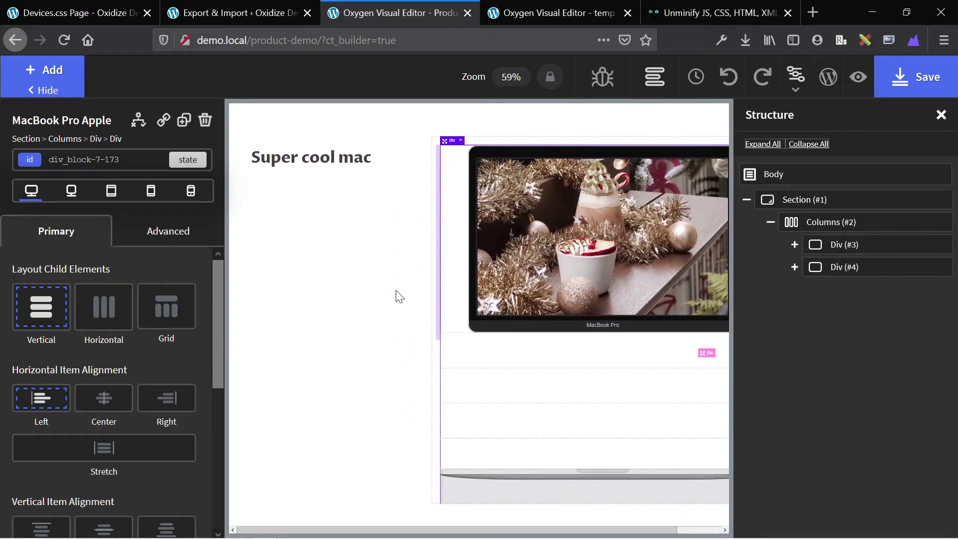
Step: Set the width of the column holding the heading to 20%
left_click(359, 286)
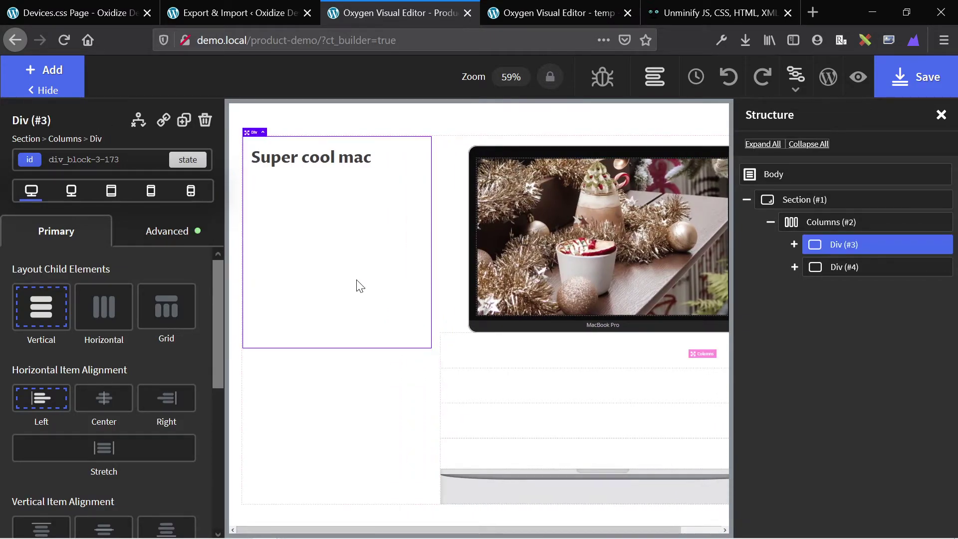
scroll(79, 423, "down", 5)
double_click(26, 397)
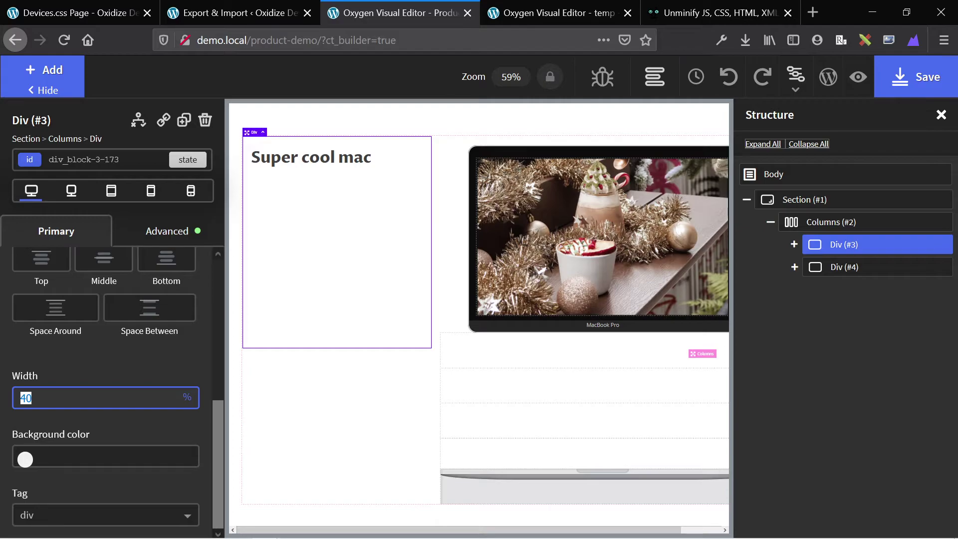
type("20")
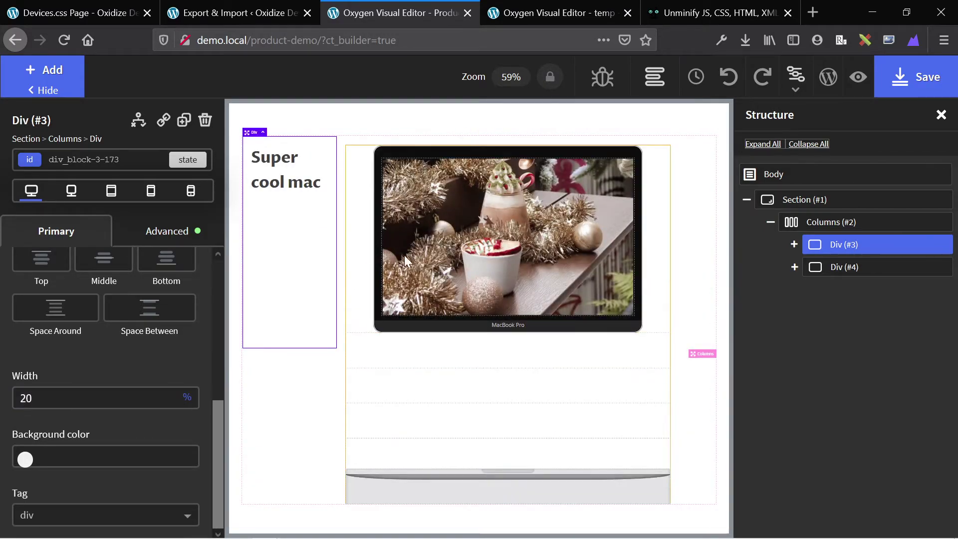
Step: Append "?1=2" to the background image URL of the MacBook's Change Me BG element
left_click(448, 270)
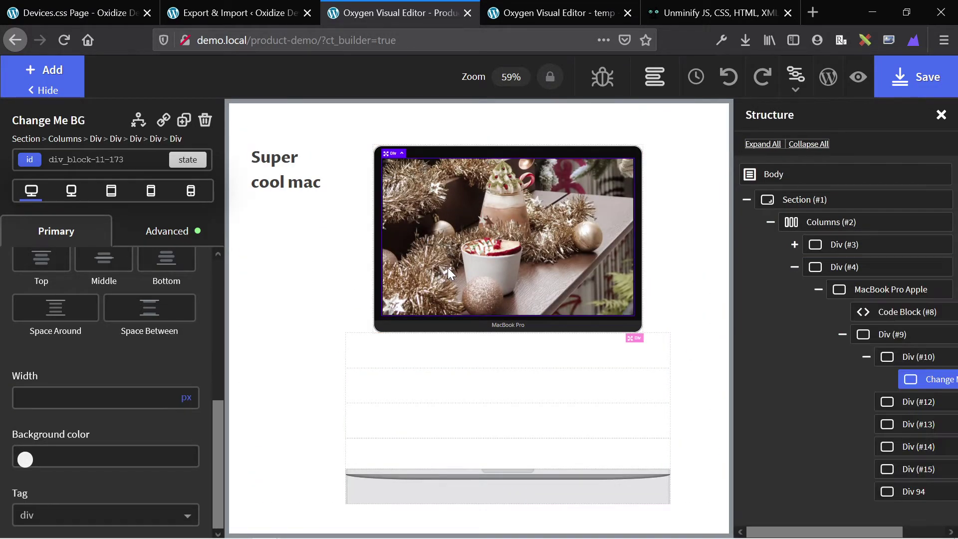
scroll(98, 342, "up", 5)
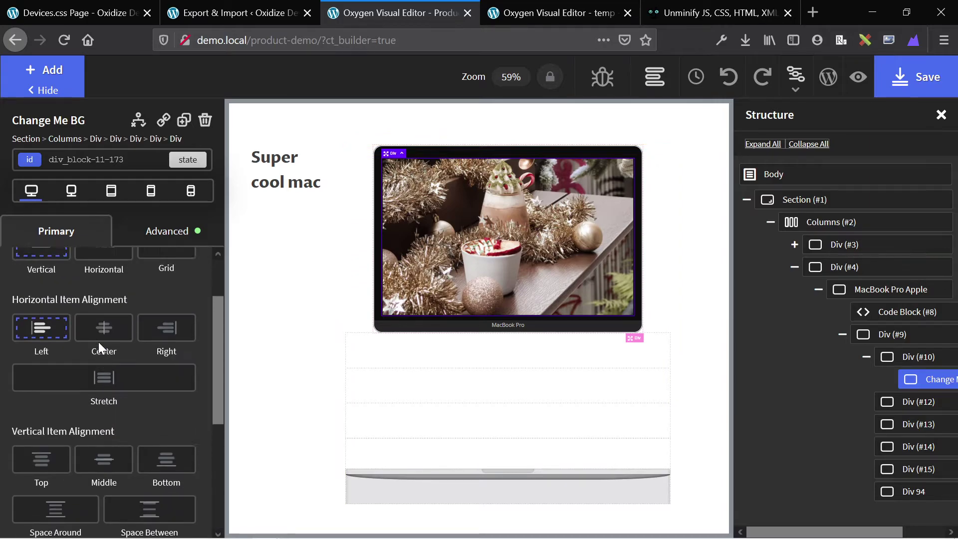
left_click(157, 242)
left_click(81, 278)
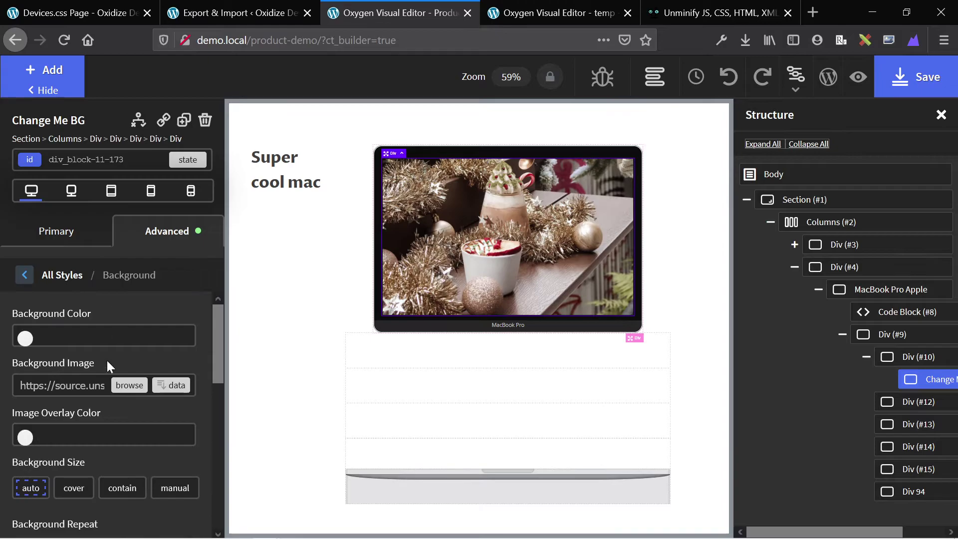
left_click(60, 386)
key("Right")
key("Right")
key("Right")
key("Right")
key("Right")
key("Right")
key("Right")
key("Right")
key("Right")
key("Right")
key("Right")
key("Right")
key("Right")
key("Right")
key("Right")
key("Right")
key("Right")
key("Right")
key("Right")
key("Right")
key("Right")
key("Right")
key("Right")
key("Right")
key("Right")
key("Right")
key("Right")
type("/")
left_click(191, 312)
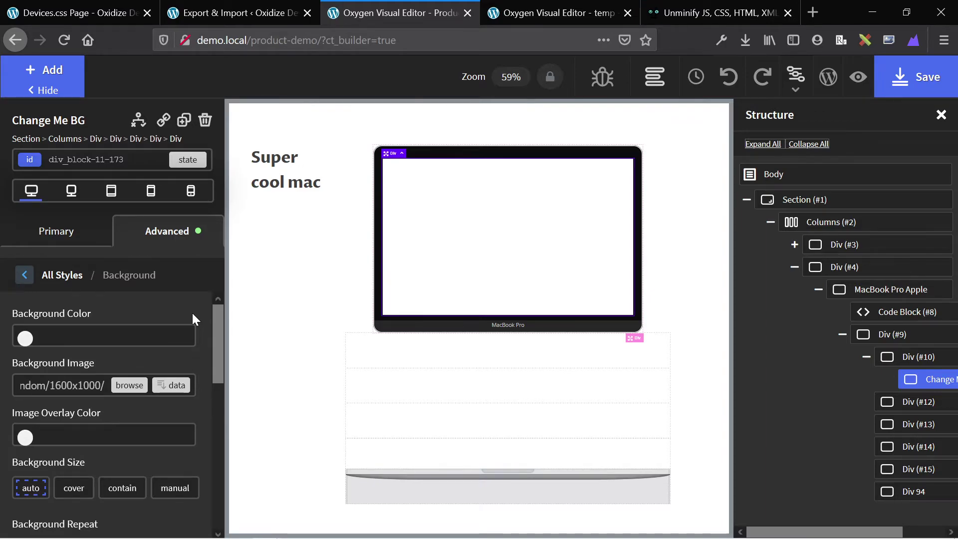
key("BackSpace")
type("?1=2")
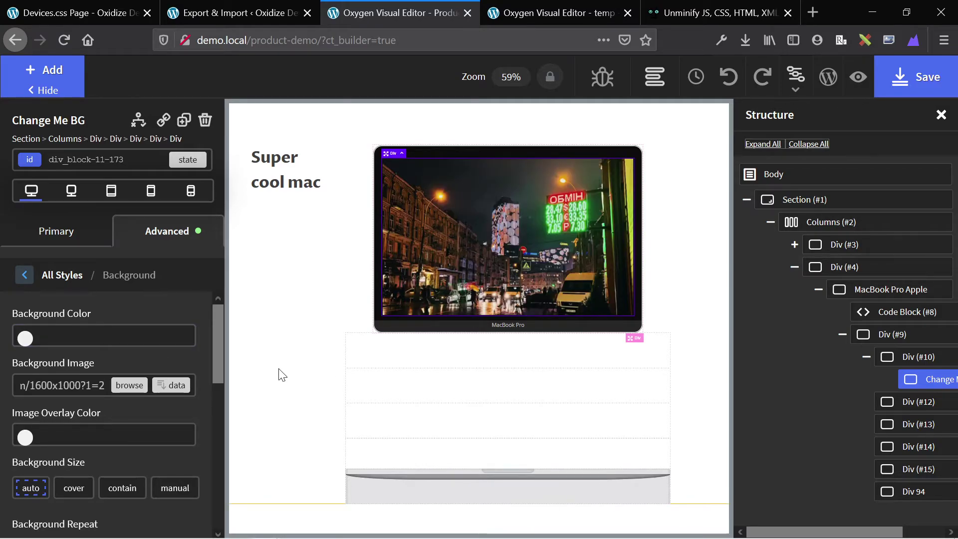
Step: Clear and re-enter the MacBook's background image URL so that it ends in "?1=5", then select the surrounding section
left_click(60, 384)
key("ctrl+a")
key("BackSpace")
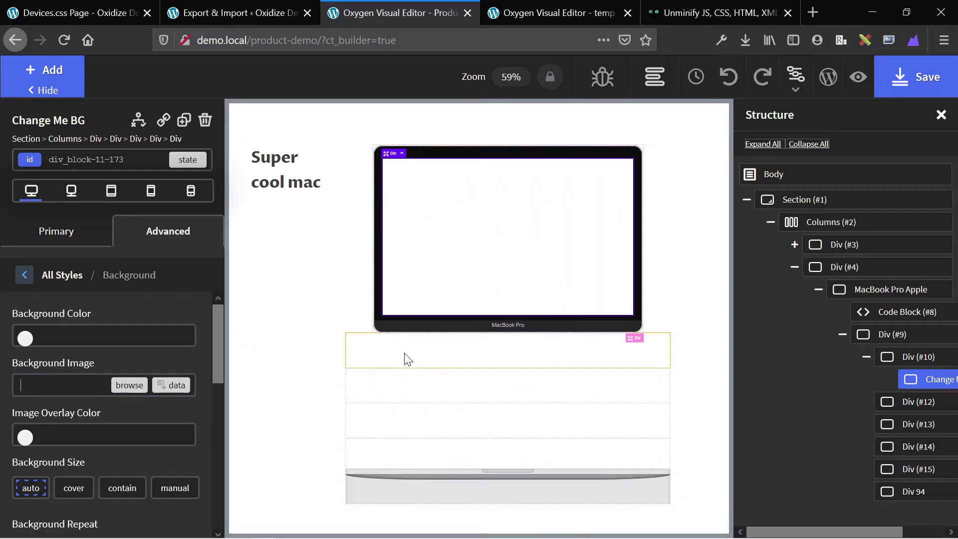
key("ctrl+v")
key("BackSpace")
type("5")
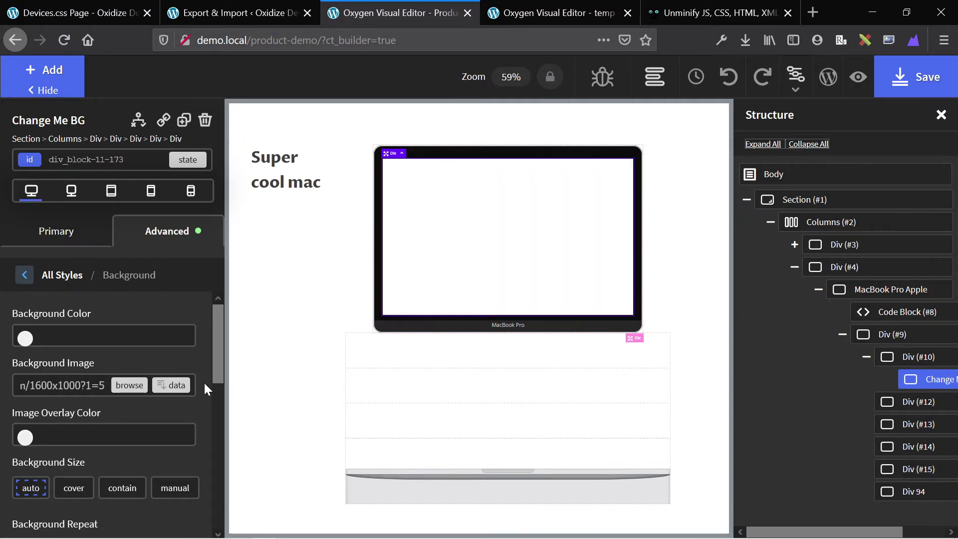
left_click(259, 370)
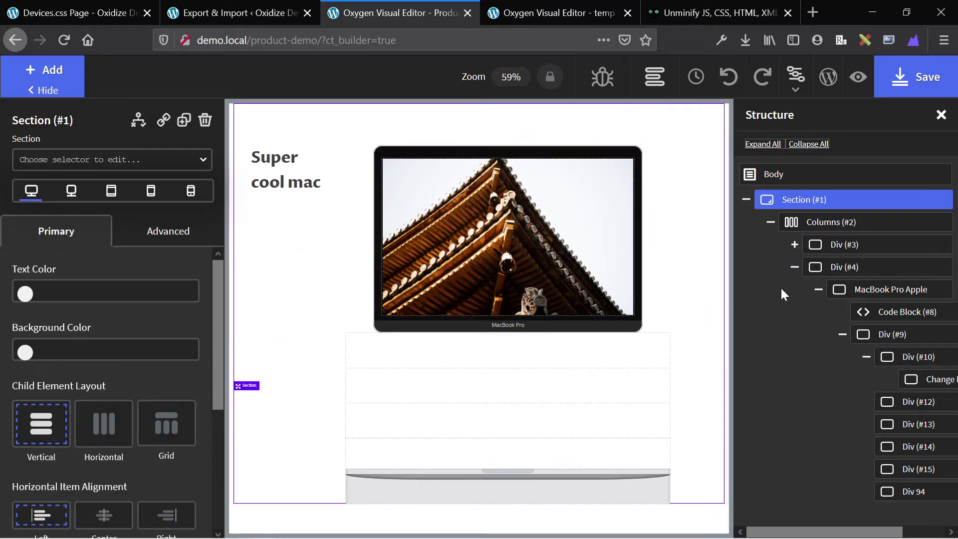
Step: Collapse the MacBook Pro Apple element, view the Product Demo post on the front end, and close that view
left_click(819, 290)
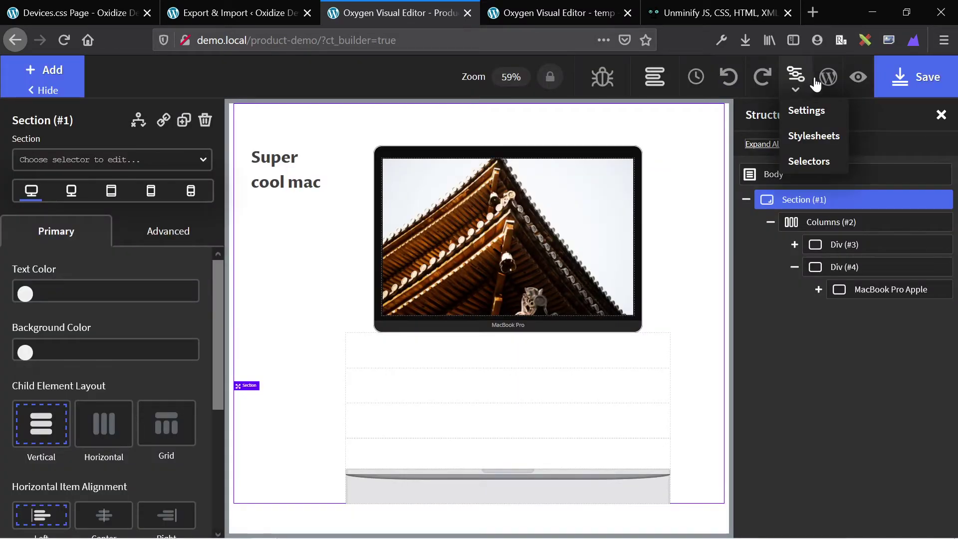
left_click(859, 84)
left_click(430, 7)
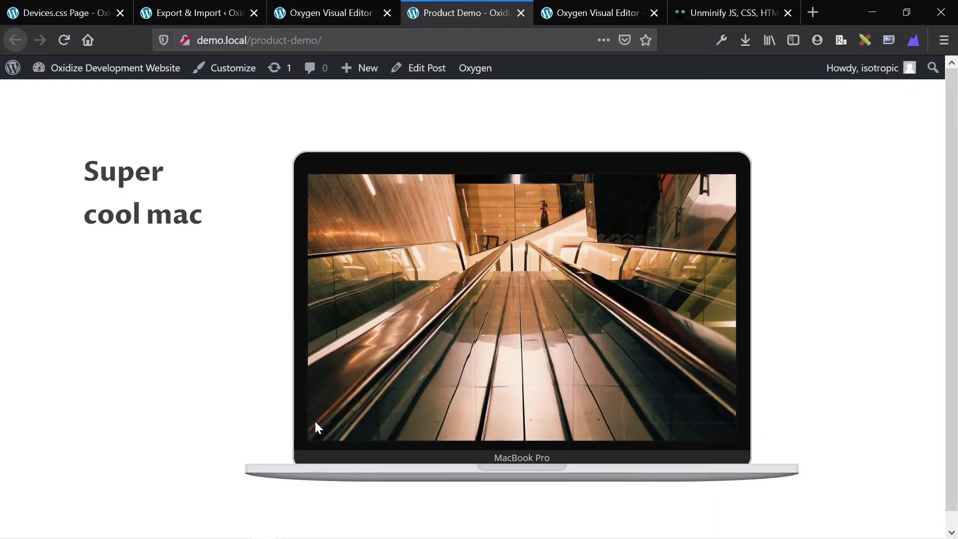
key("ctrl+w")
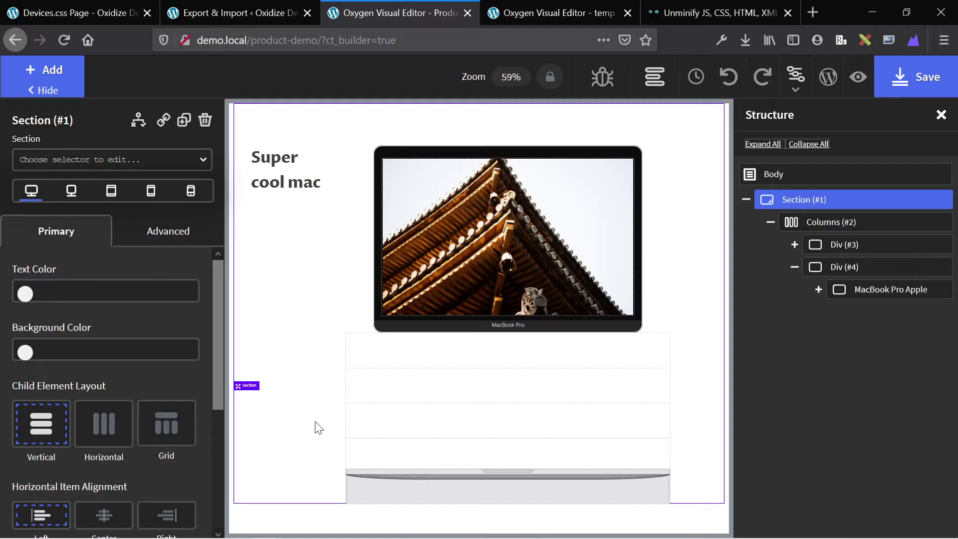
Step: Cut the entire CSS out of the code block inside the MacBook Pro Apple element
left_click(819, 290)
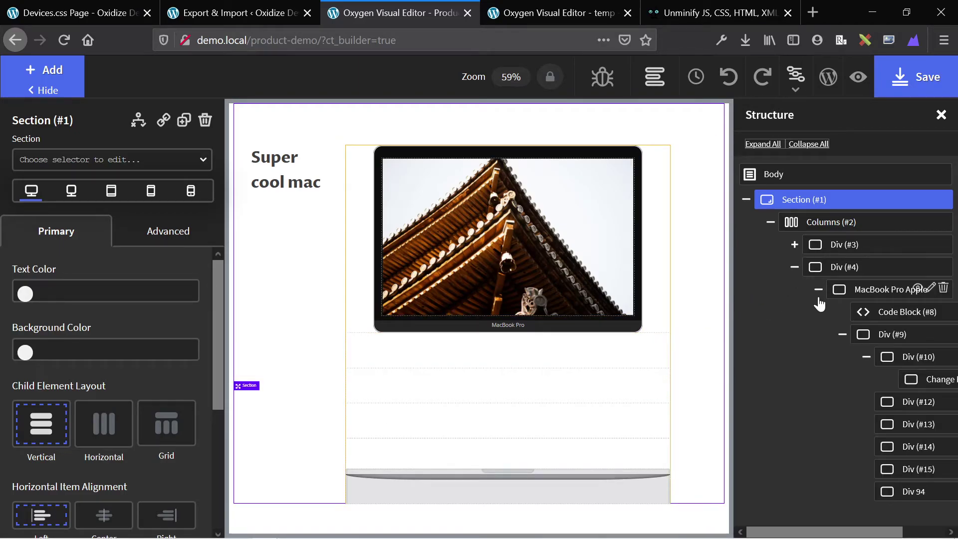
left_click(915, 314)
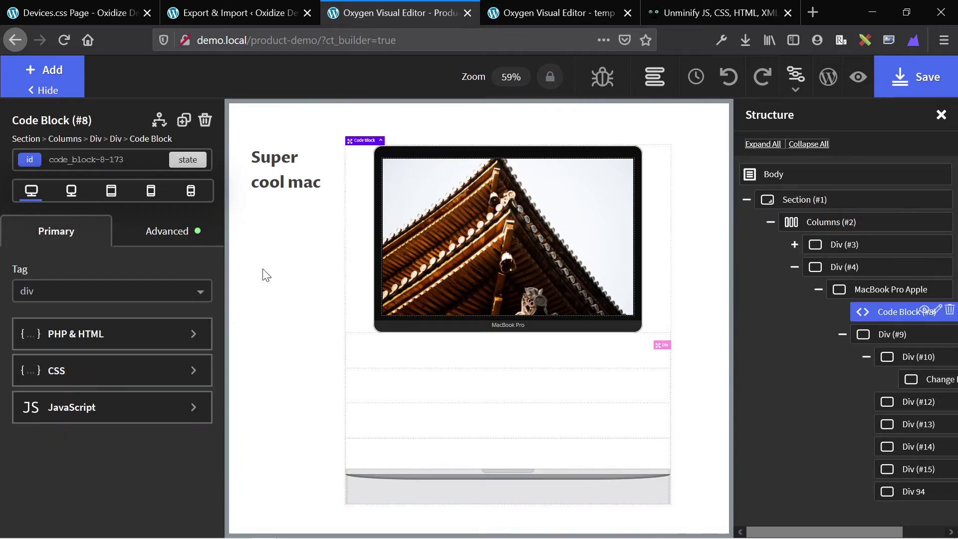
left_click(162, 230)
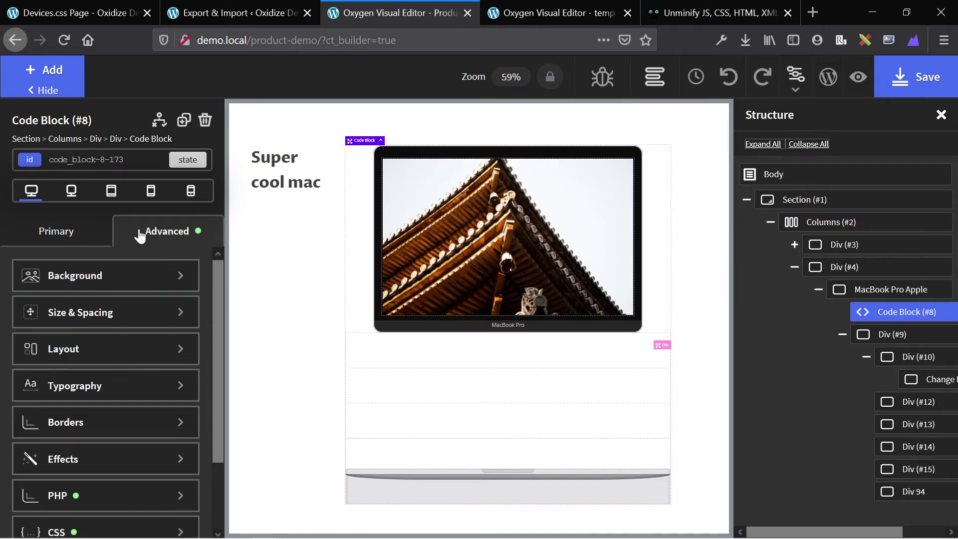
scroll(134, 412, "down", 2)
left_click(107, 456)
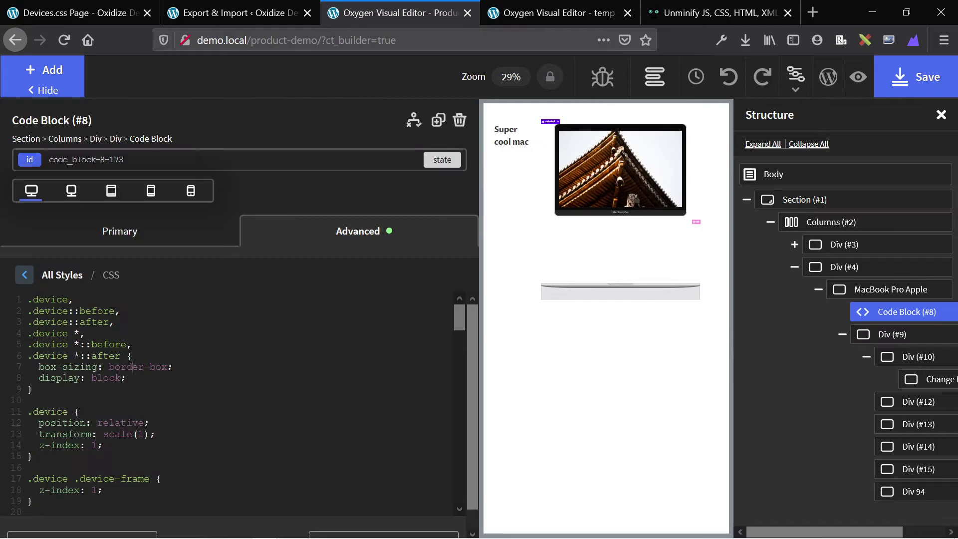
key("ctrl+a")
key("BackSpace")
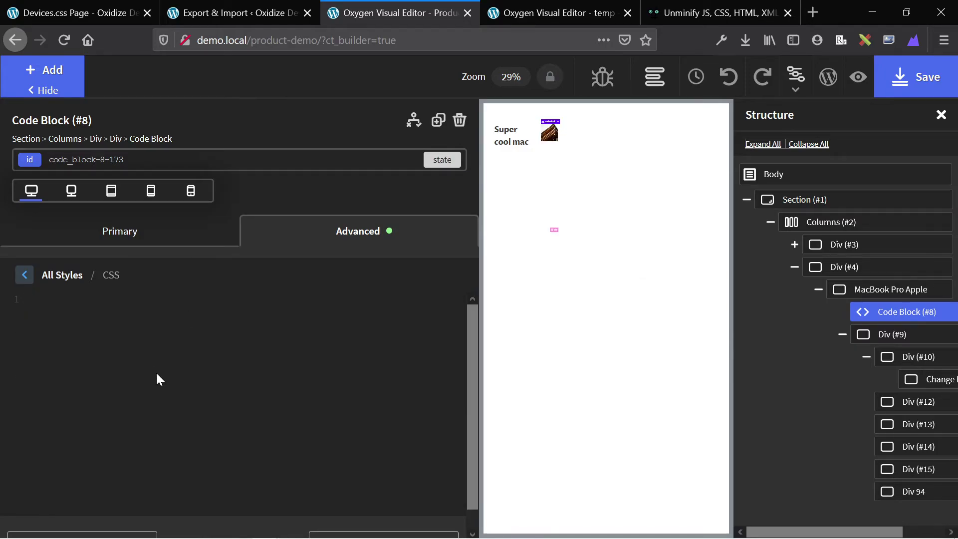
Step: Add a stylesheet named "New" and paste the MacBook's device CSS into it
mouse_move(795, 79)
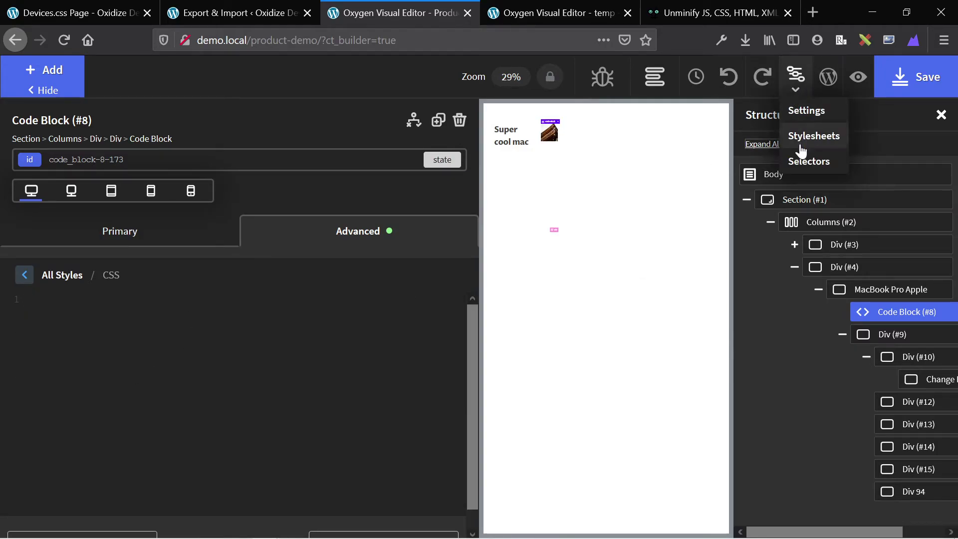
left_click(801, 148)
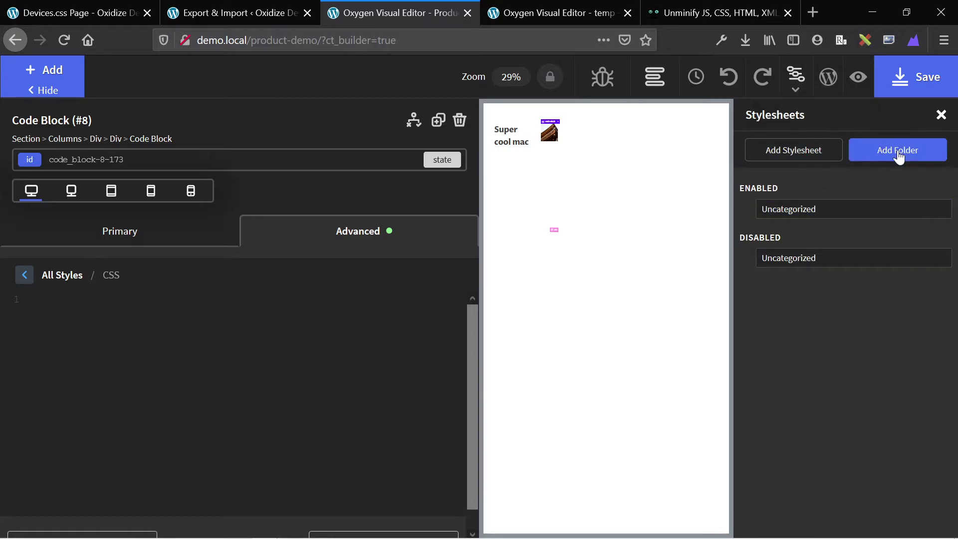
left_click(804, 150)
type("N")
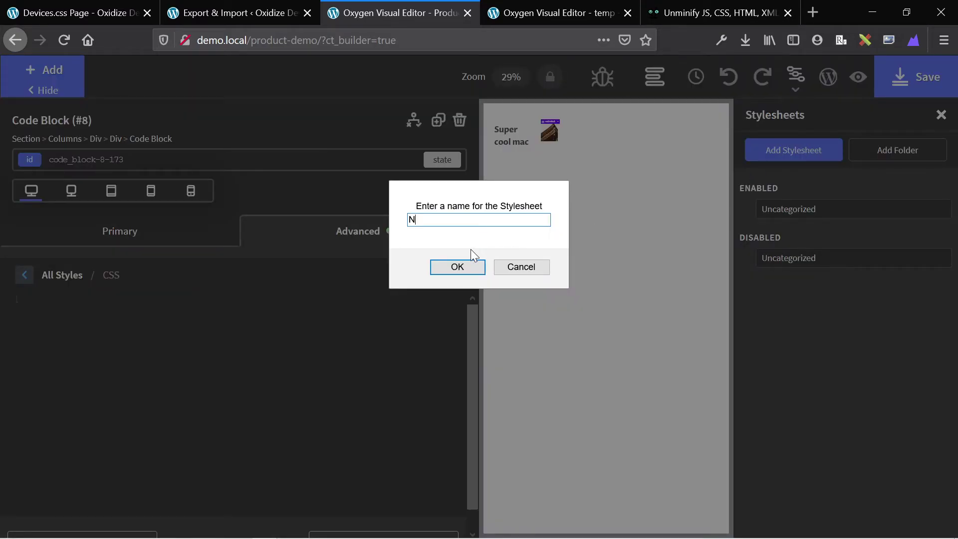
type("ew")
key("Return")
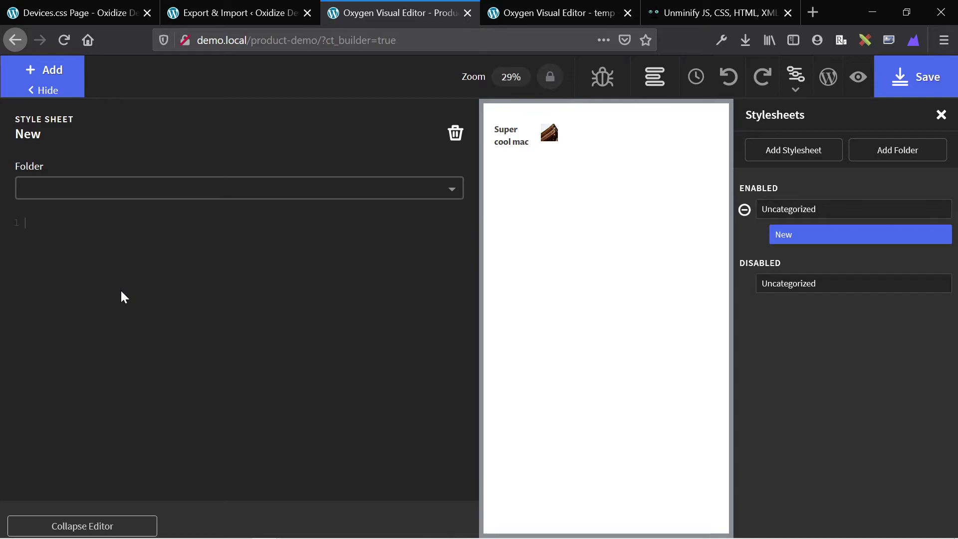
key("ctrl+v")
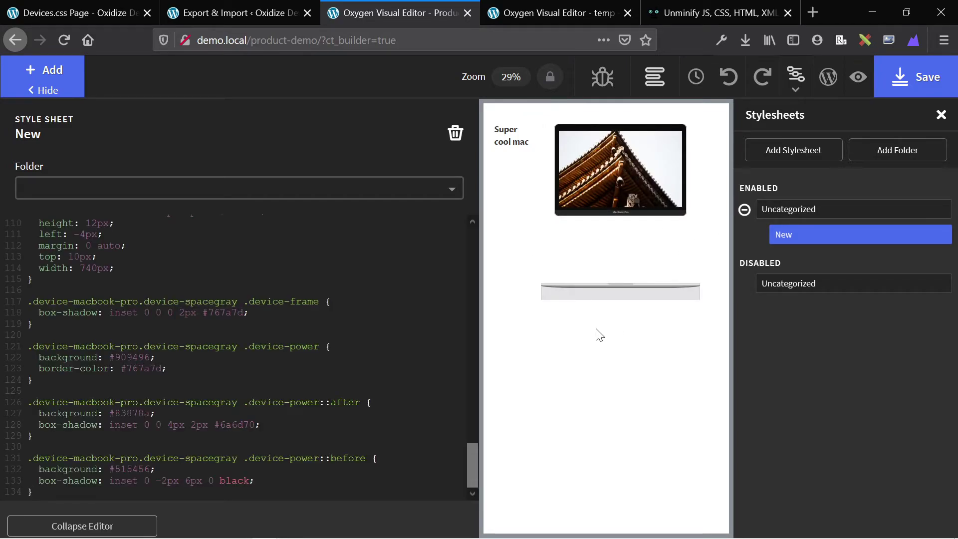
Step: Delete the emptied code block from MacBook Pro Apple, also delete Div (#9), and undo that second deletion
left_click(655, 76)
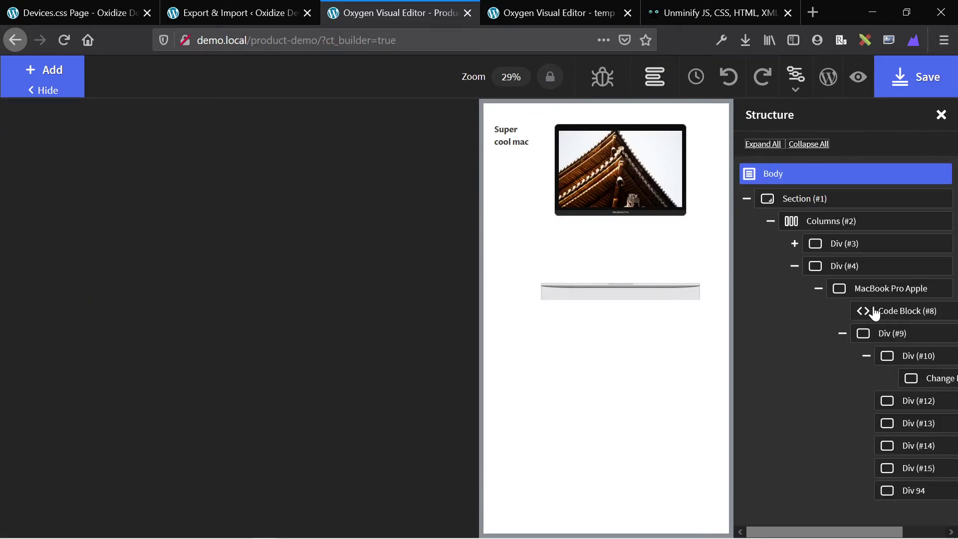
left_click(900, 310)
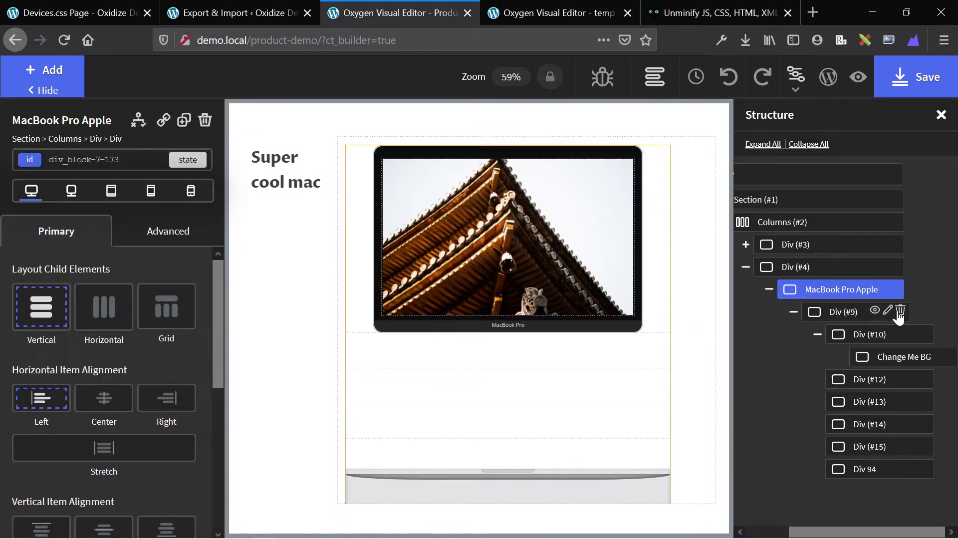
left_click(900, 311)
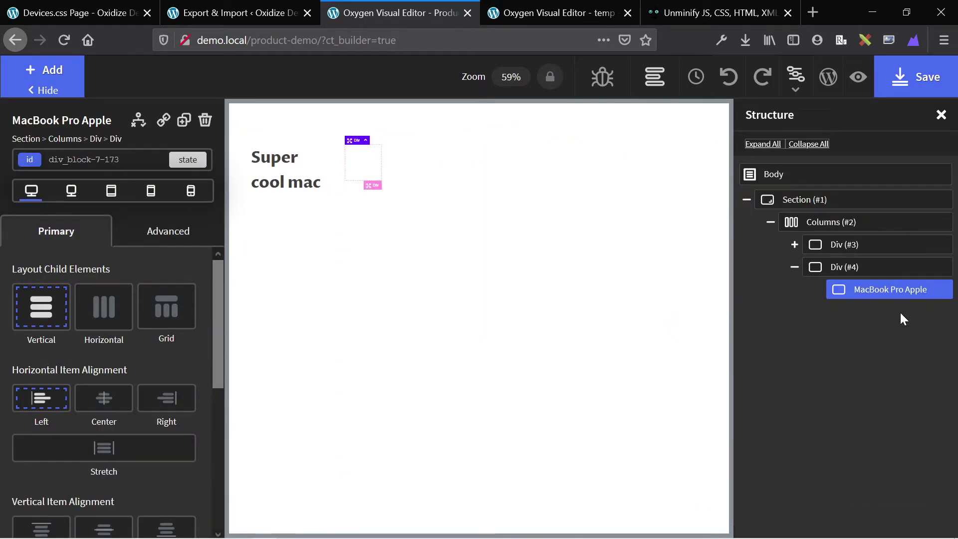
key("ctrl+z")
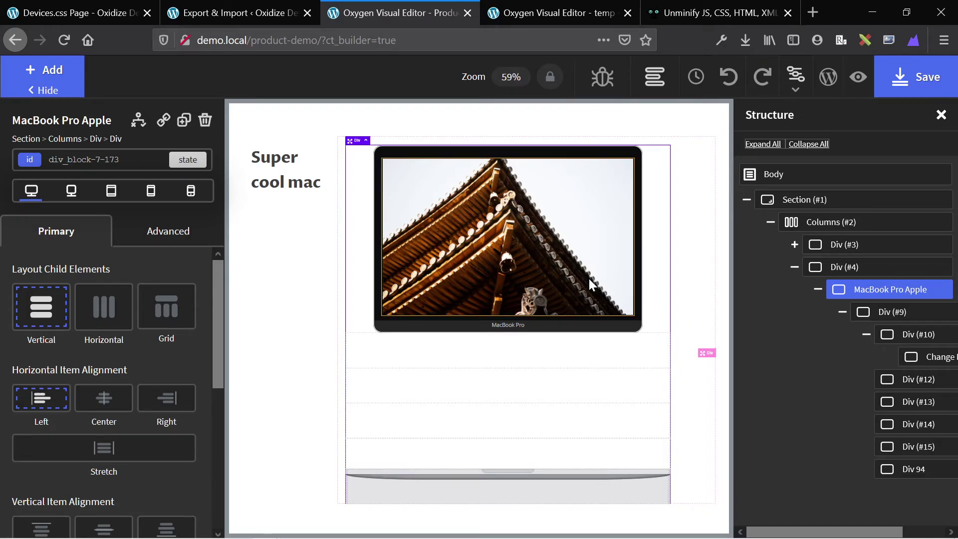
Step: Copy the complete Oxygen export code, replace the contents of the unminify.com editor with it, and unminify it
left_click(223, 6)
left_click(328, 281)
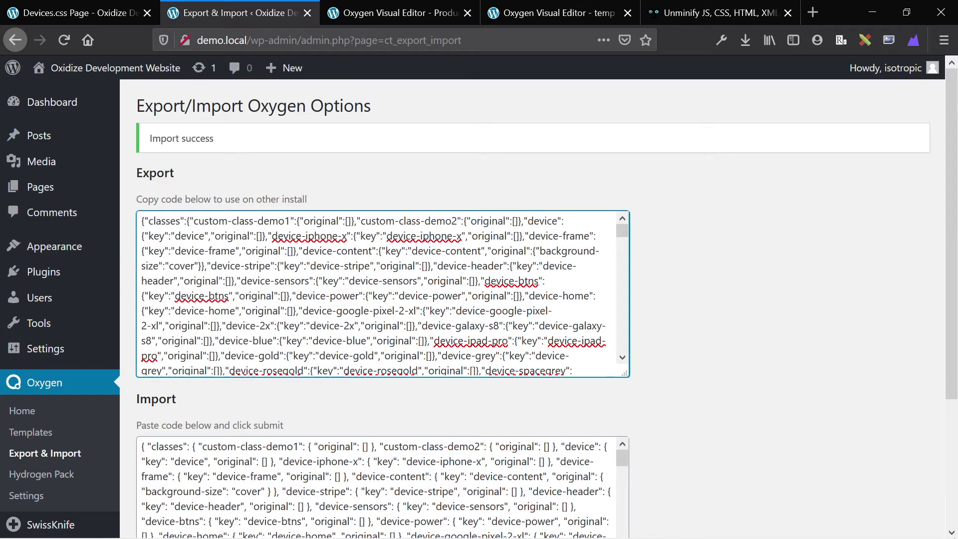
key("ctrl+a")
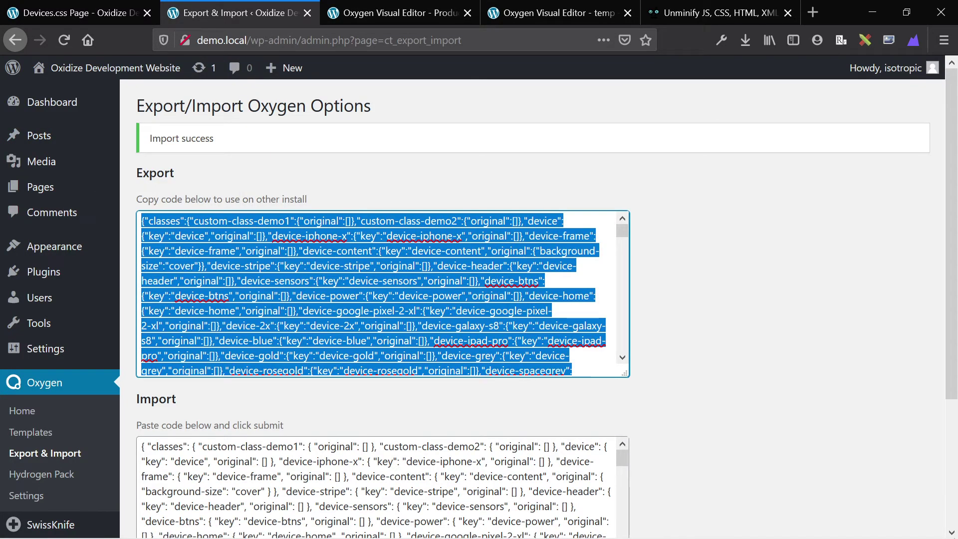
left_click(735, 6)
left_click(332, 312)
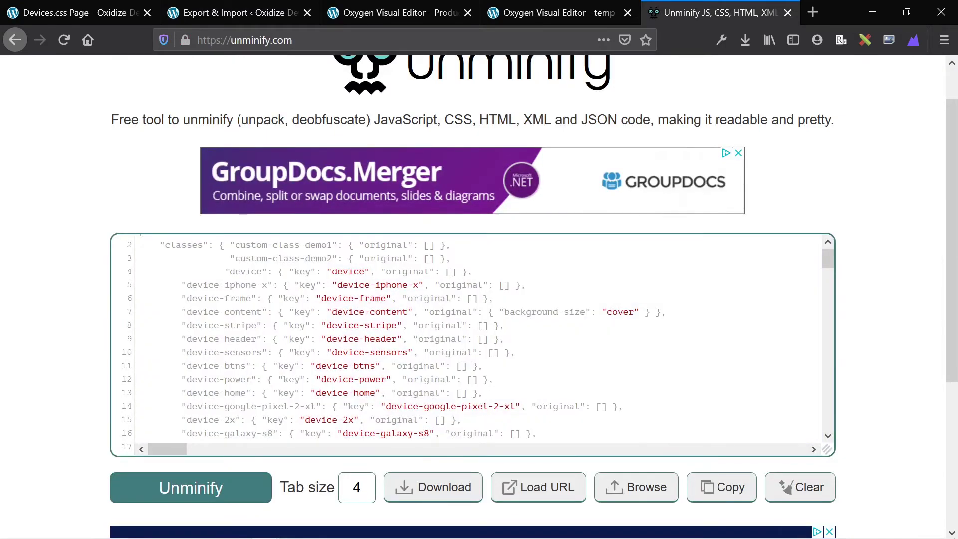
key("ctrl+a")
key("ctrl+v")
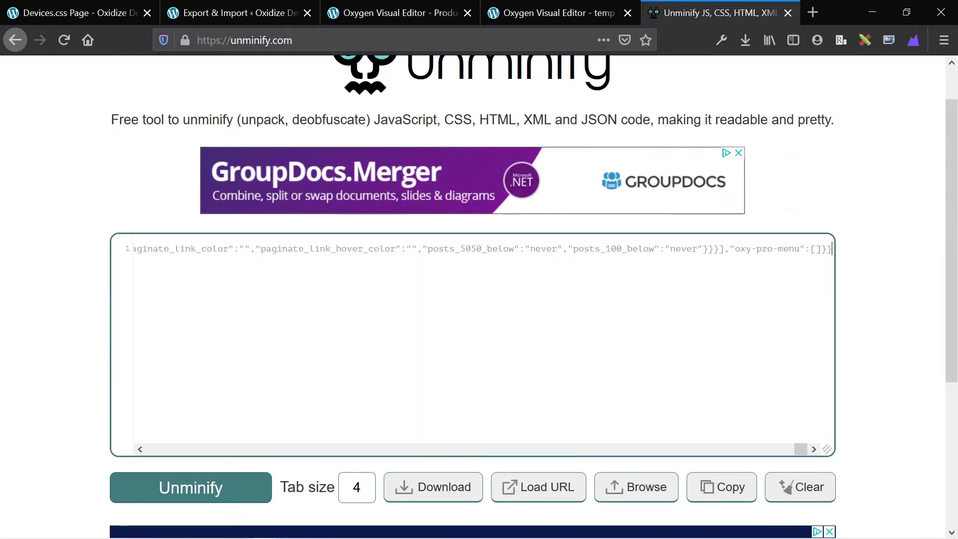
left_click(177, 496)
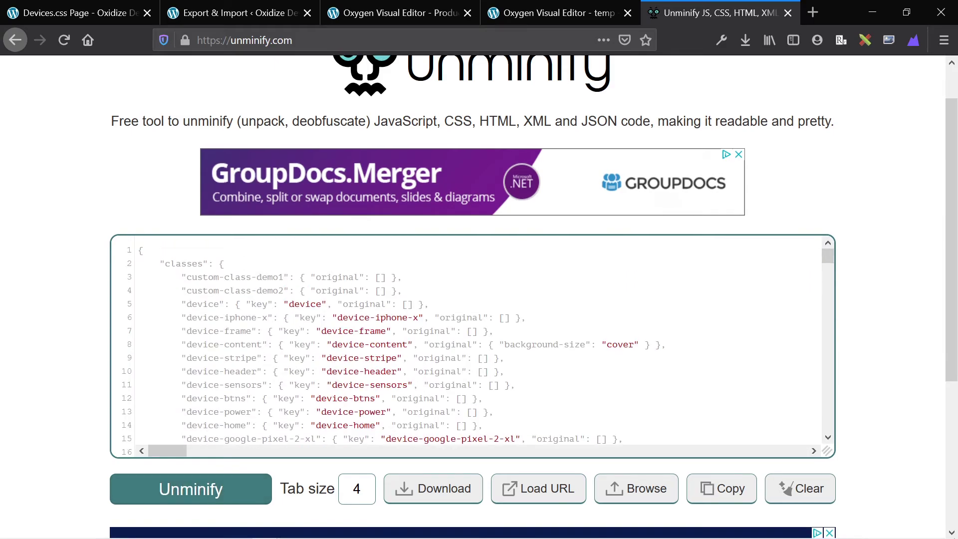
Step: Examine the classes section of the unminified JSON, from custom-class-demo1 and custom-class-demo2 down to the device classes
scroll(472, 344, "down", 2)
scroll(472, 344, "up", 2)
scroll(473, 345, "down", 2)
scroll(473, 344, "up", 3)
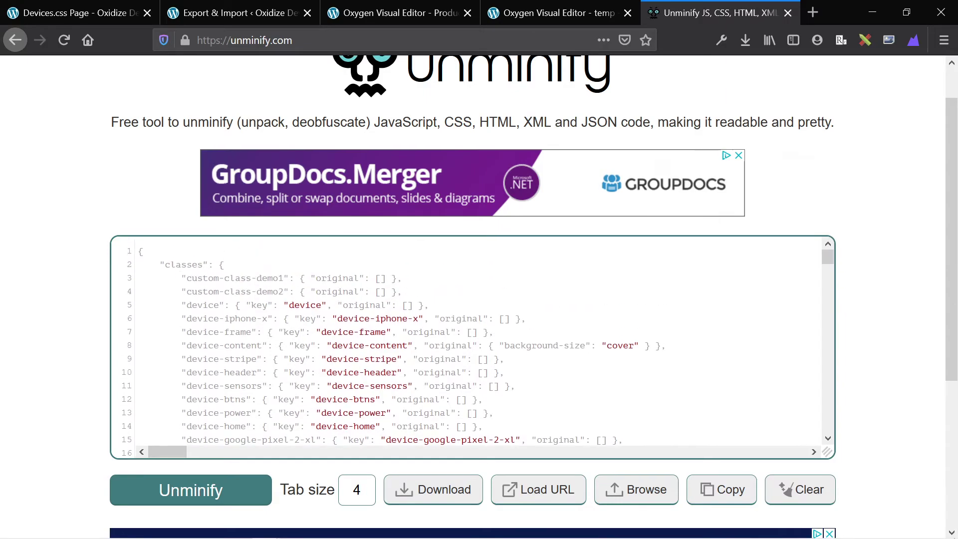
left_click_drag(402, 292, 182, 278)
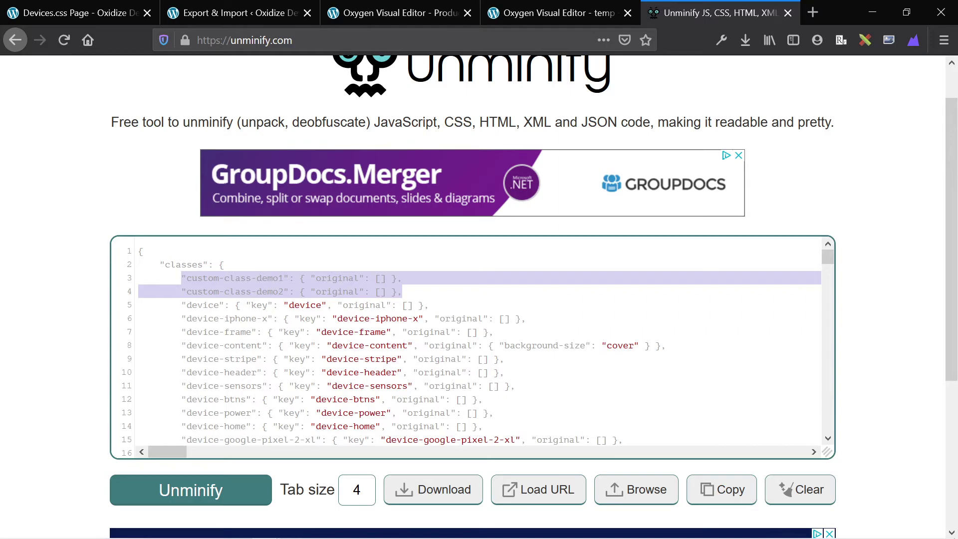
left_click(405, 292)
scroll(472, 344, "down", 1)
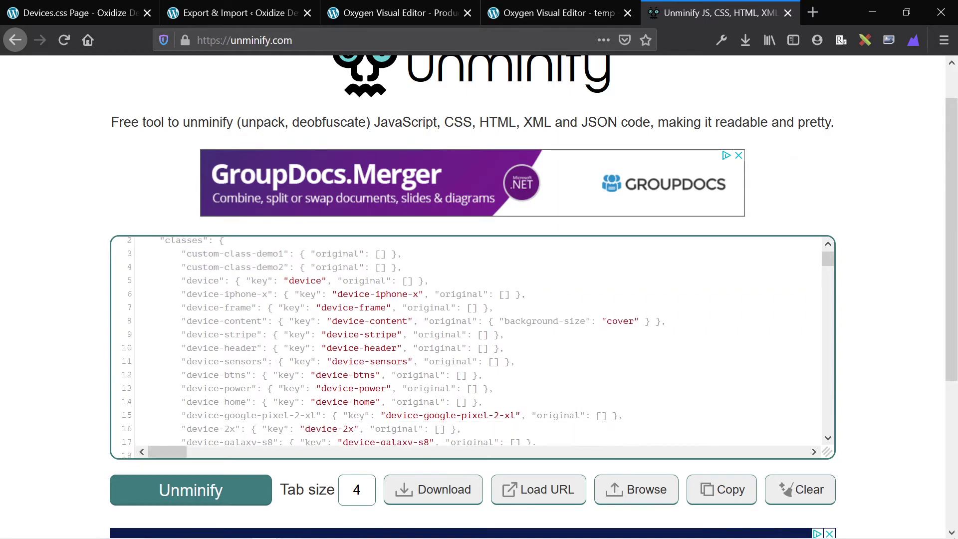
scroll(473, 345, "down", 6)
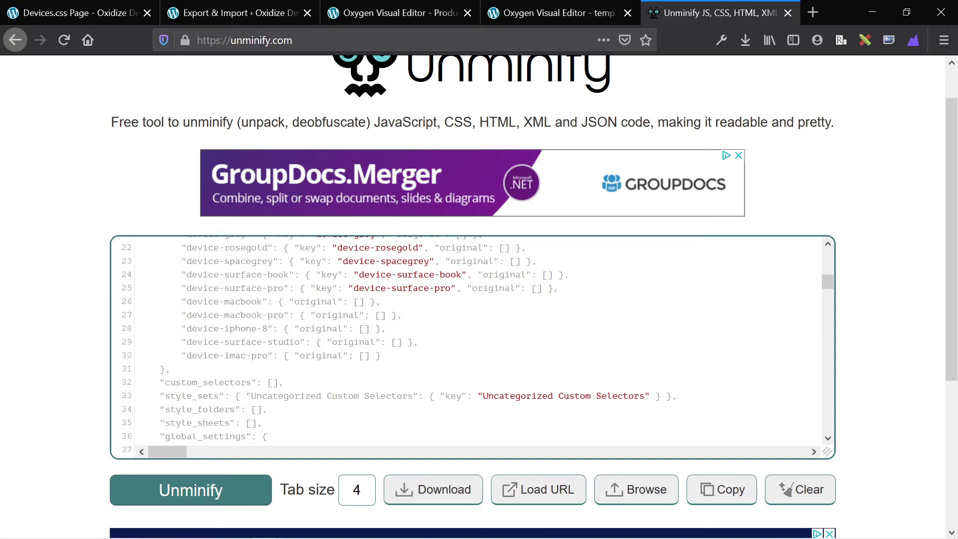
Step: Cut the entries from "device" to "device-imac-pro" out of the classes object and paste them back on a new line after custom-class-demo2
left_click_drag(160, 369, 166, 370)
left_click(383, 355)
scroll(473, 344, "up", 7)
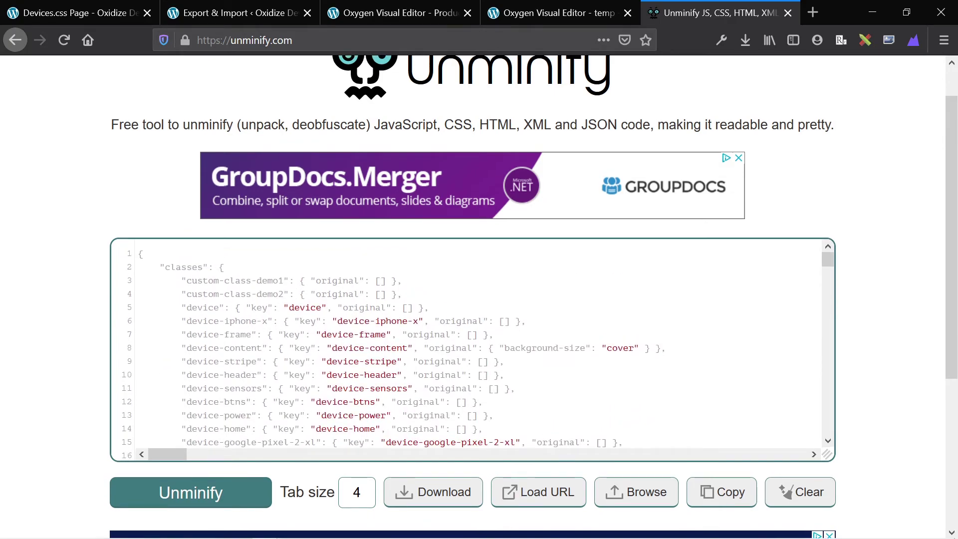
left_click(181, 308, "shift")
key("Delete")
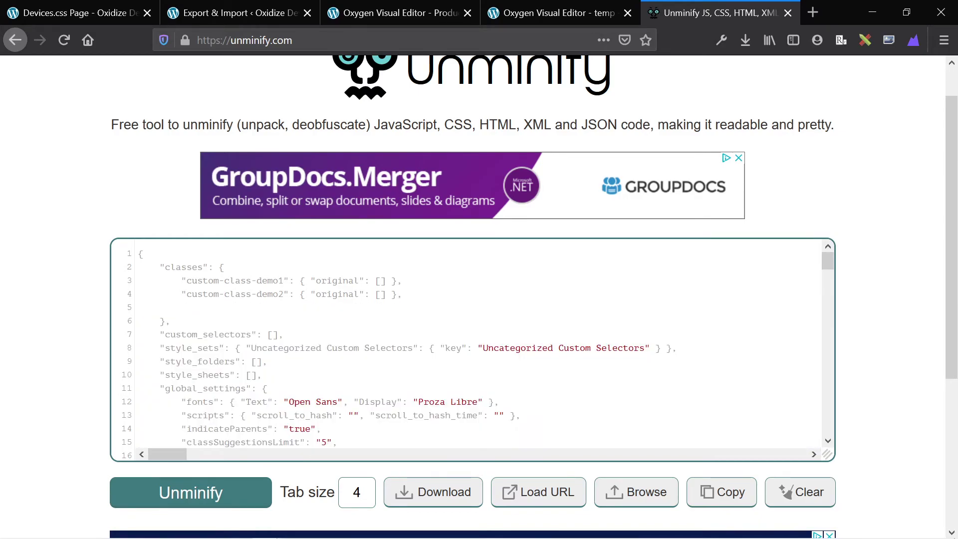
key("BackSpace")
type(",")
key("Return")
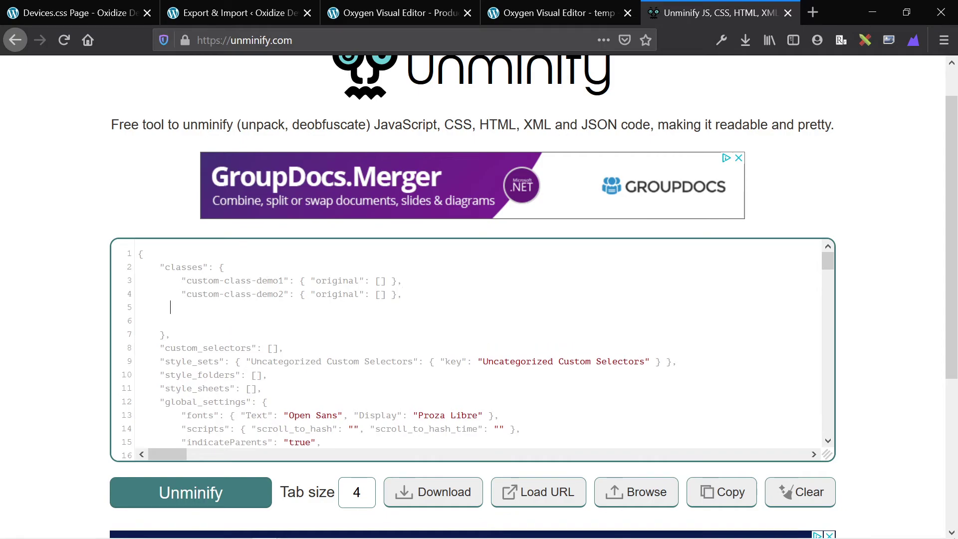
key("ctrl+v")
scroll(469, 349, "down", 2)
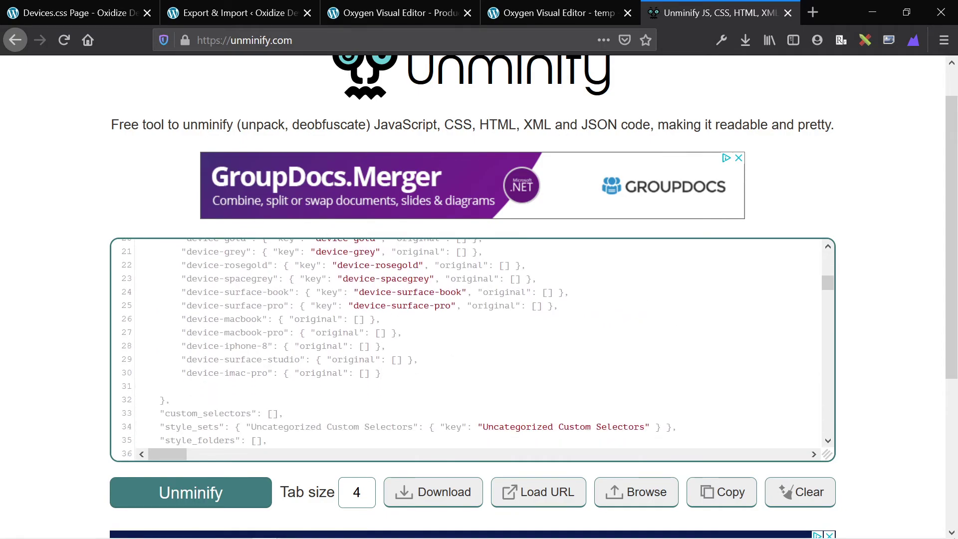
scroll(470, 349, "up", 5)
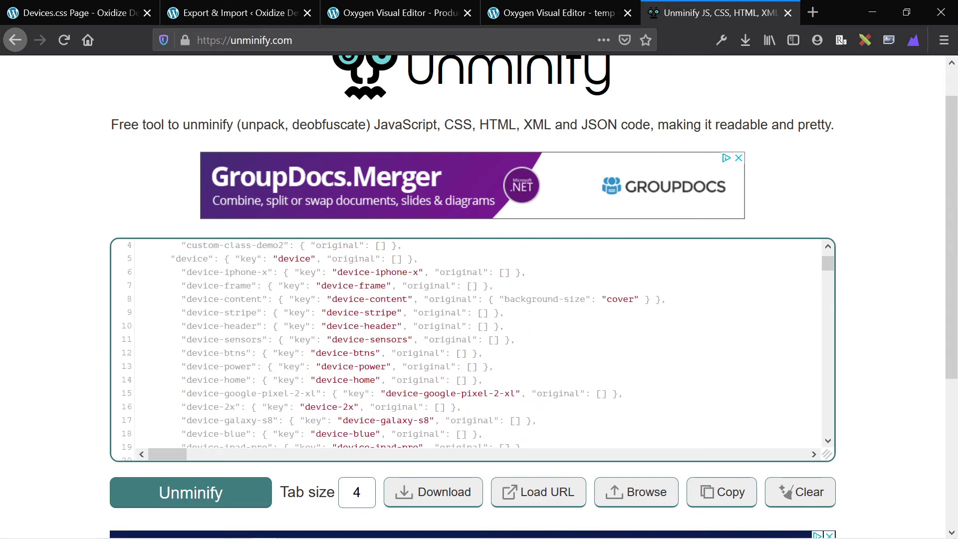
Step: Replace the code in Oxygen's Import field with the complete unminified JSON and submit the import
key("ctrl+a")
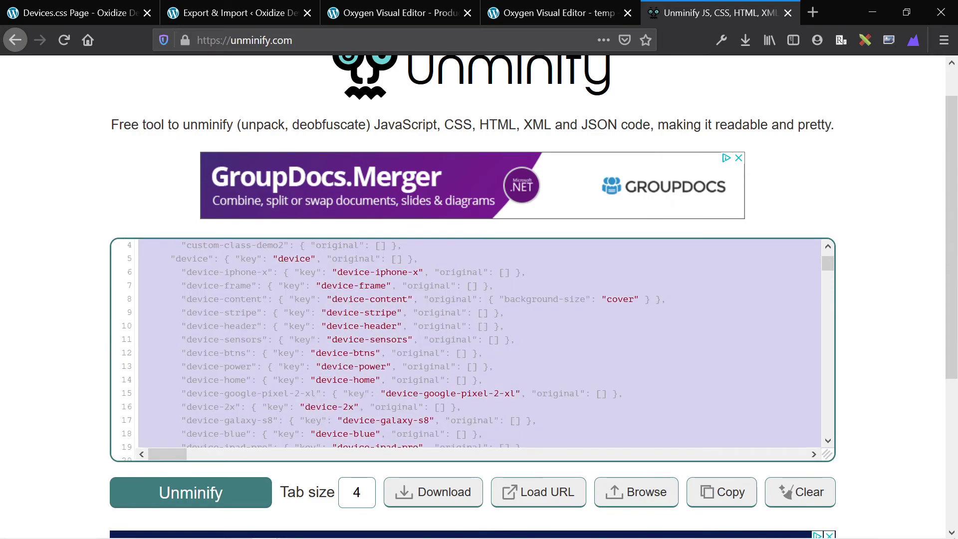
left_click(223, 6)
scroll(384, 295, "down", 10)
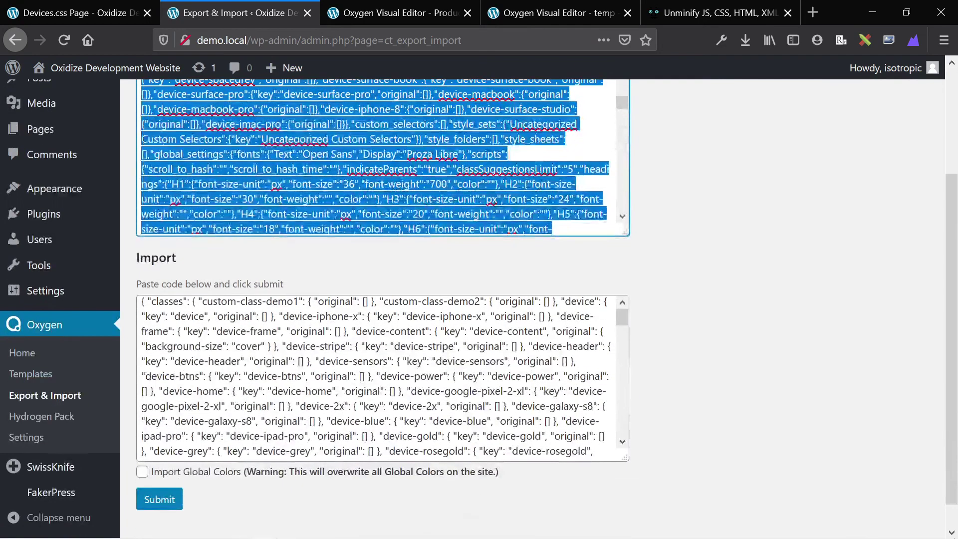
left_click(382, 379)
key("ctrl+a")
key("ctrl+v")
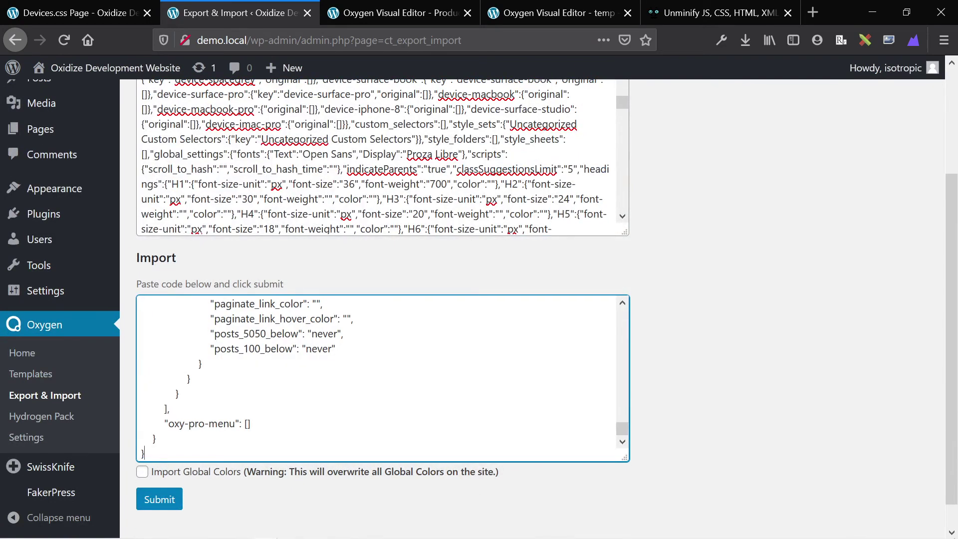
left_click(335, 154)
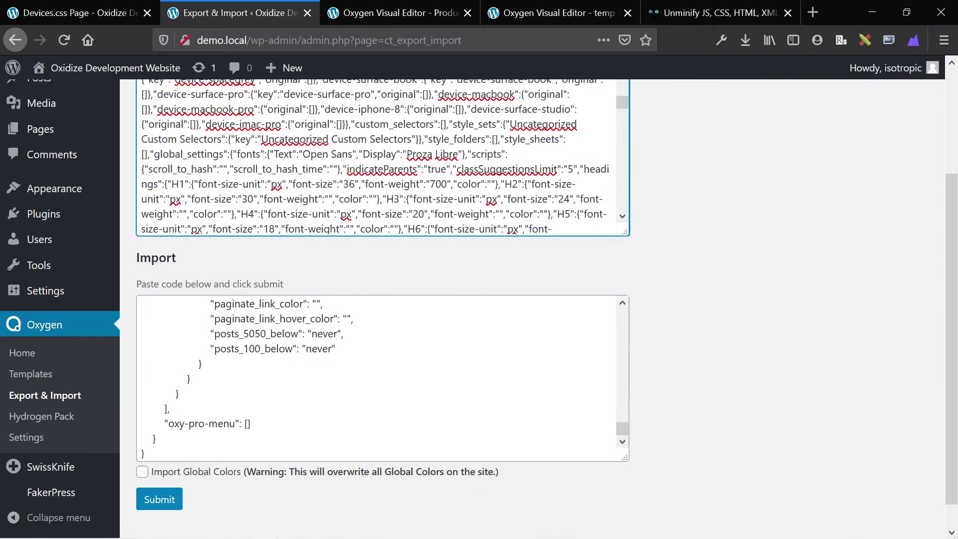
key("ctrl+a")
left_click(189, 379)
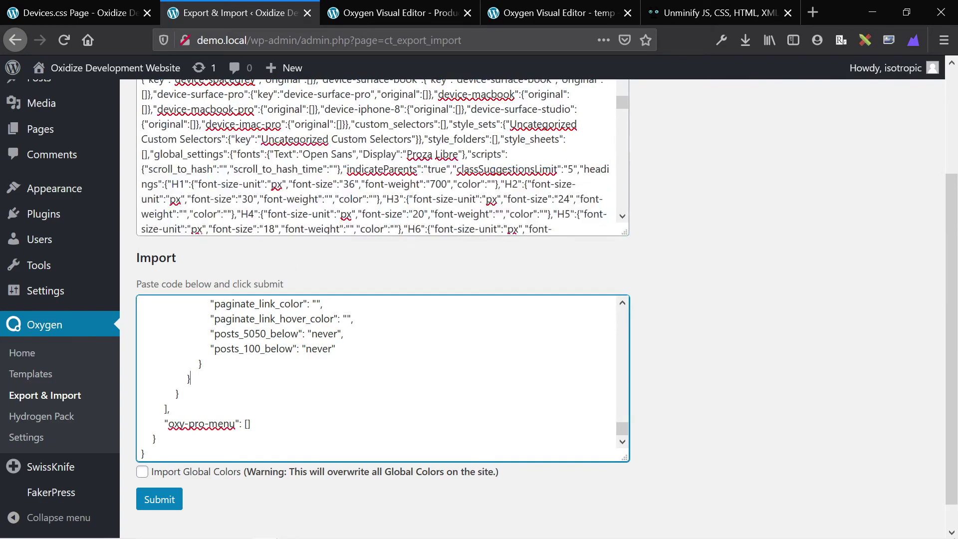
left_click(165, 504)
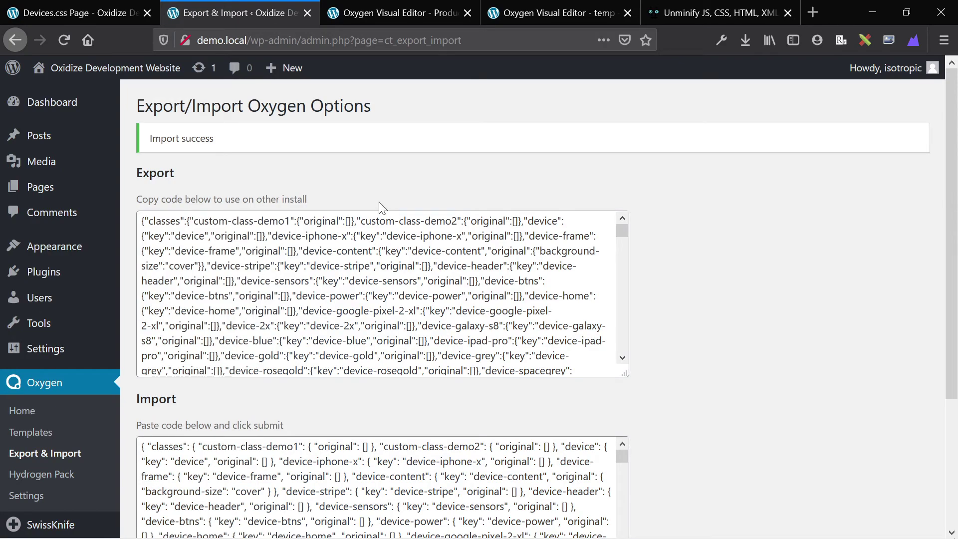
Step: Revisit the Product Demo builder, and look through the shortcodes in c-SHORTCODES-oxidize-component-DEVICE-MOCKUPS-main.txt
left_click(408, 6)
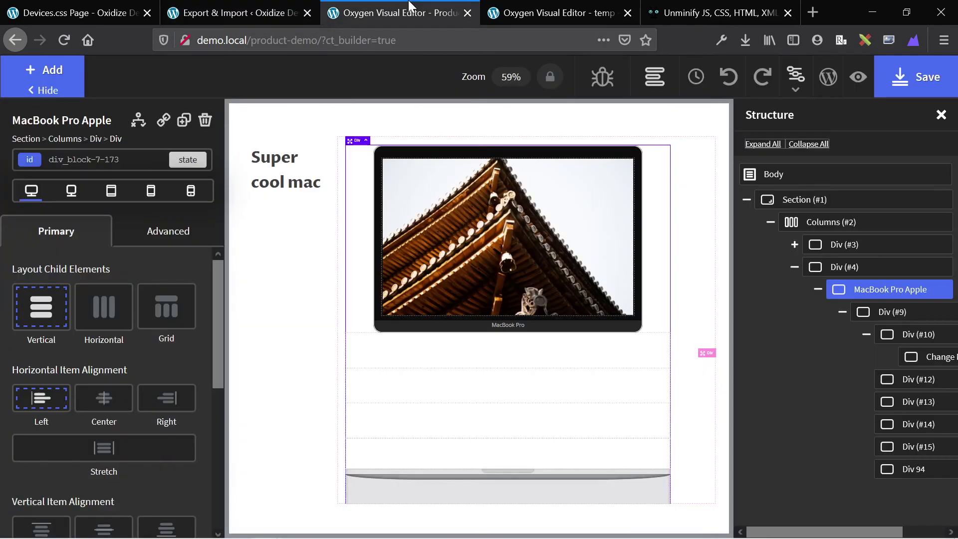
left_click(245, 7)
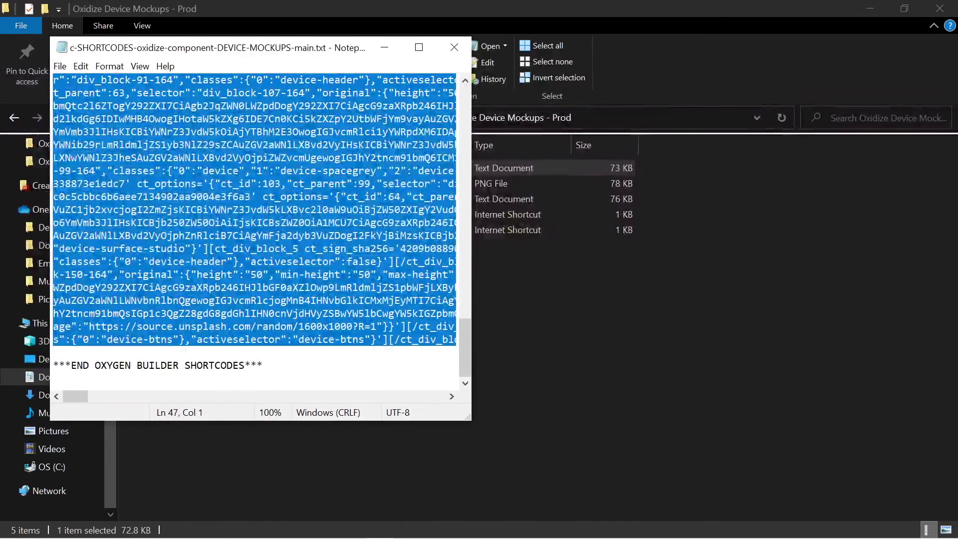
scroll(254, 229, "up", 10)
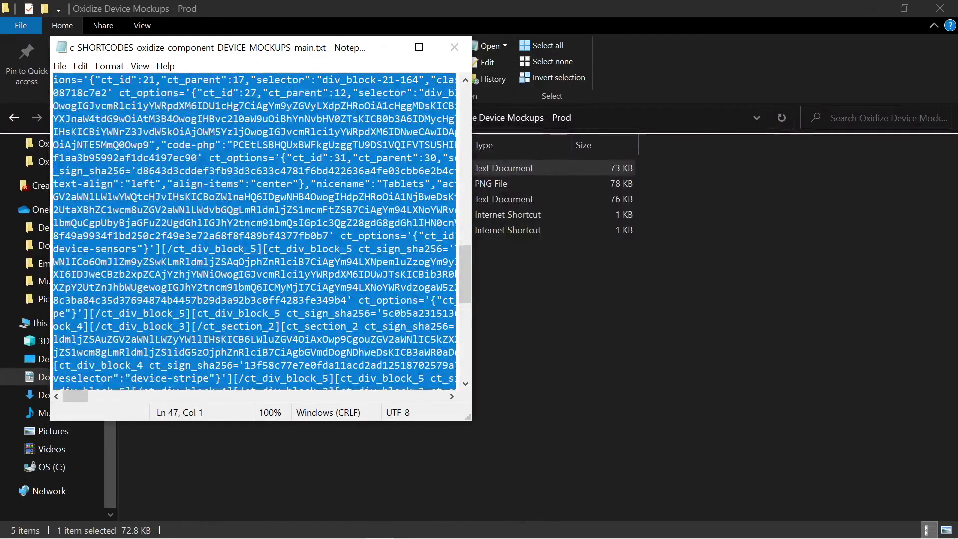